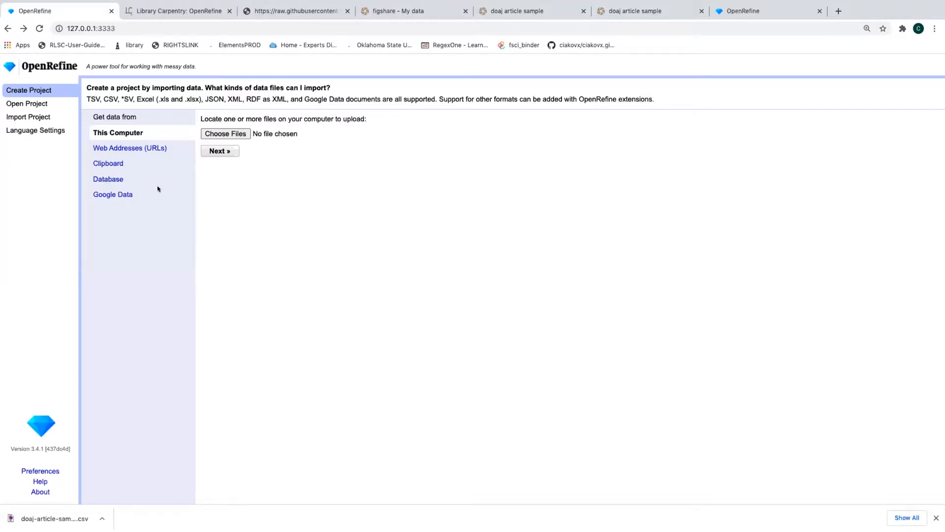
# Pick doaj-article-sample.csv from the open_refine_carpentry folder as the local file to import
pyautogui.click(228, 132)
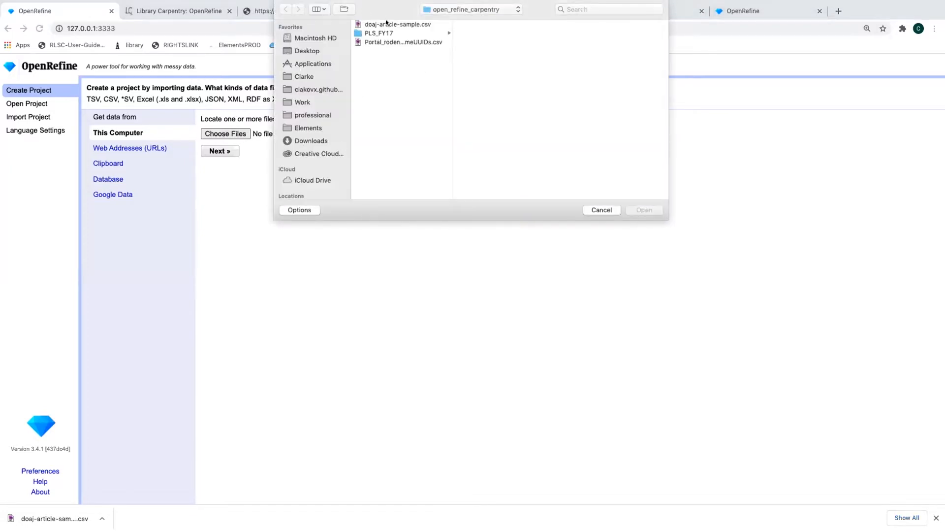
pyautogui.click(383, 24)
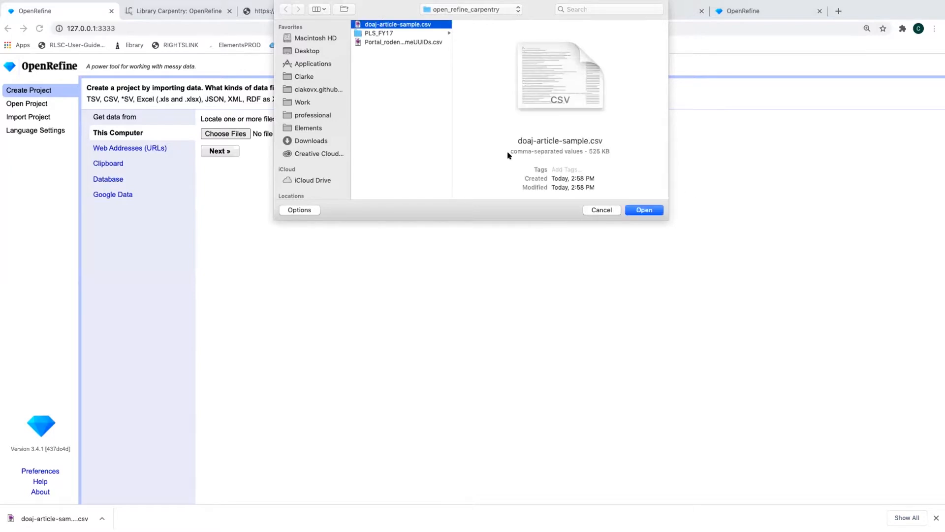
pyautogui.click(645, 209)
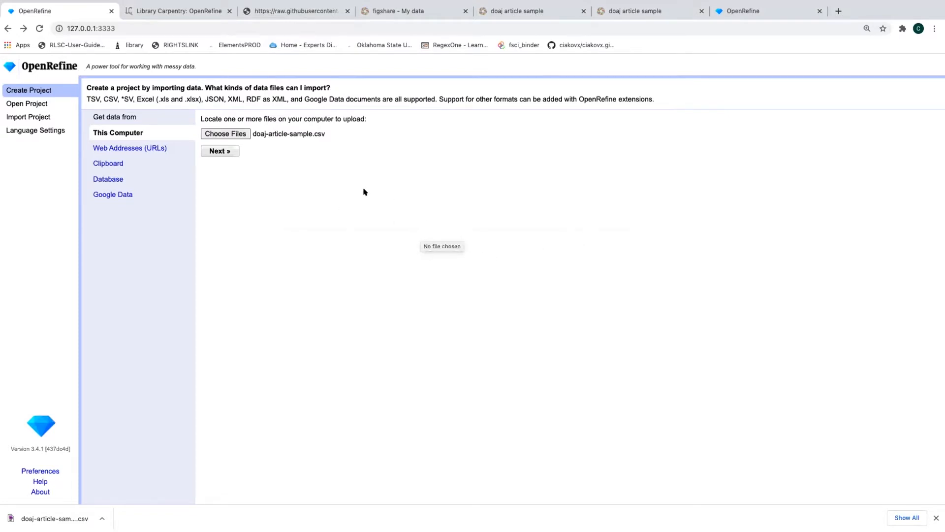
# Upload doaj-article-sample.csv to preview its parsing, then bring up the Select Encoding list
pyautogui.click(231, 153)
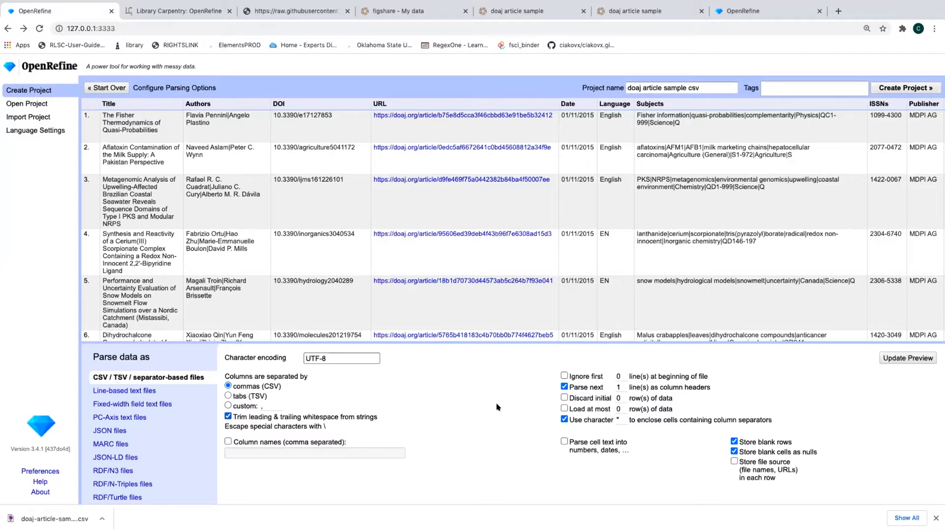
pyautogui.click(330, 358)
pyautogui.click(331, 358)
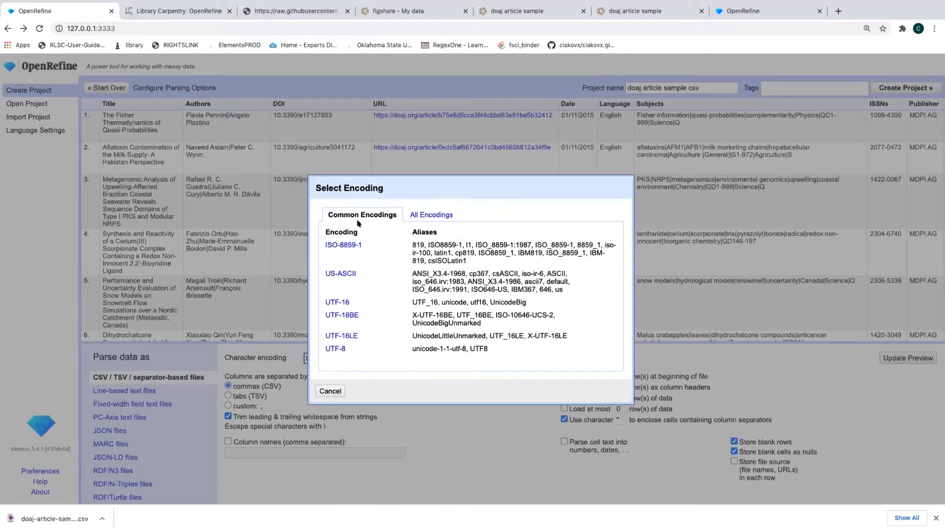
# Cancel the encoding list, keeping UTF-8, and review the comma-separated, header-row parsing options
pyautogui.click(331, 390)
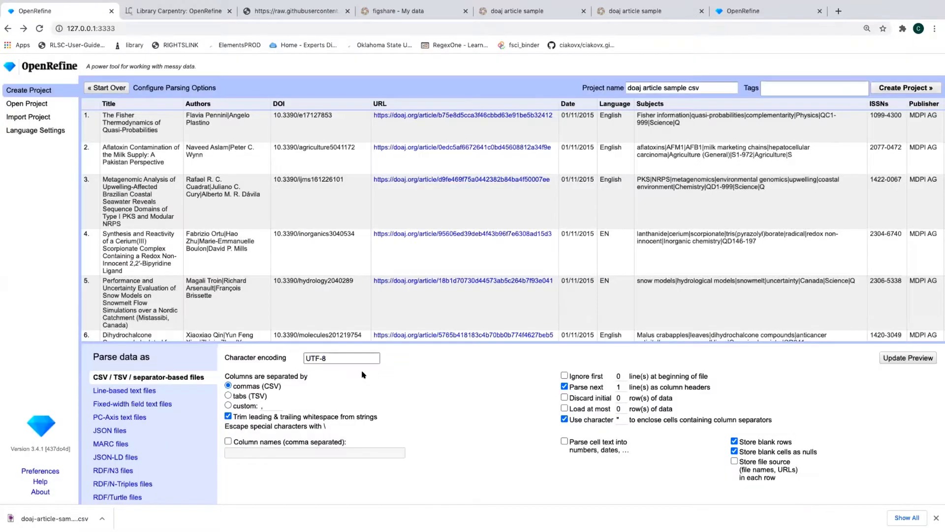
pyautogui.scroll(-2, 113, 410)
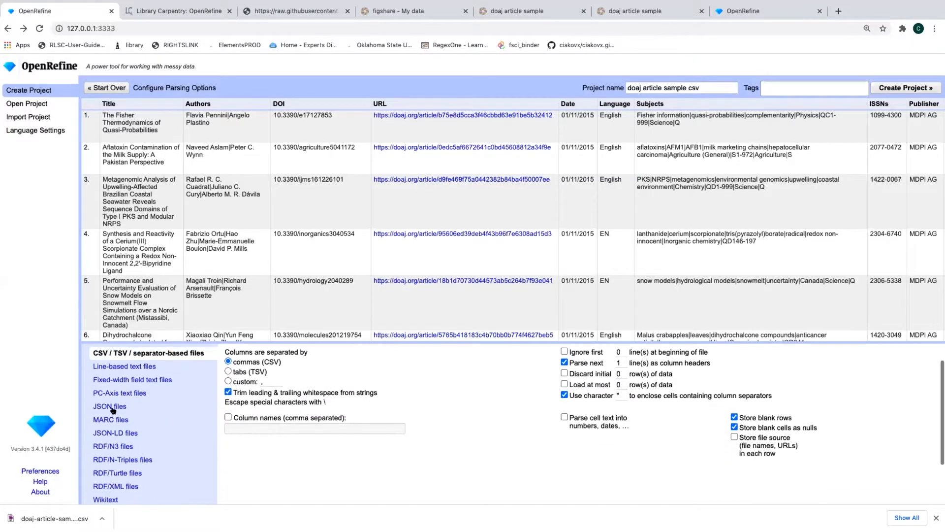
pyautogui.scroll(-1, 125, 393)
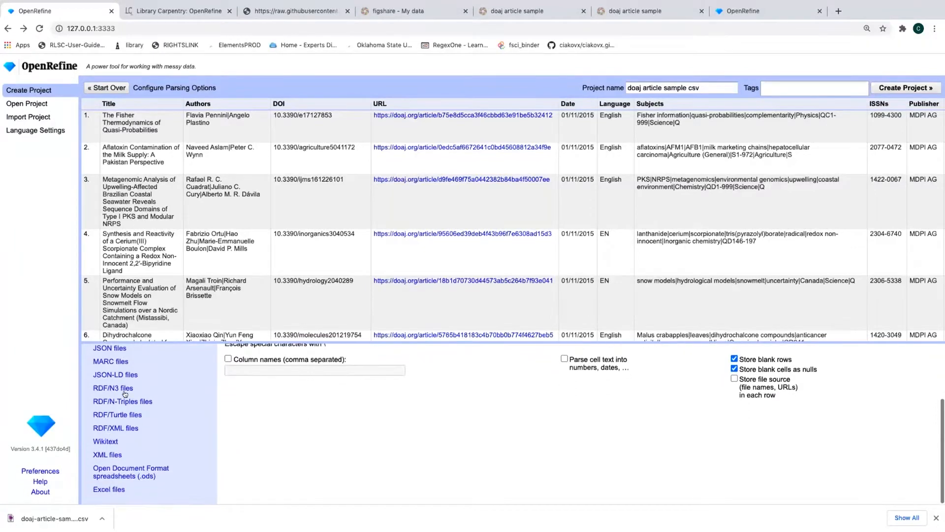
pyautogui.scroll(3, 116, 456)
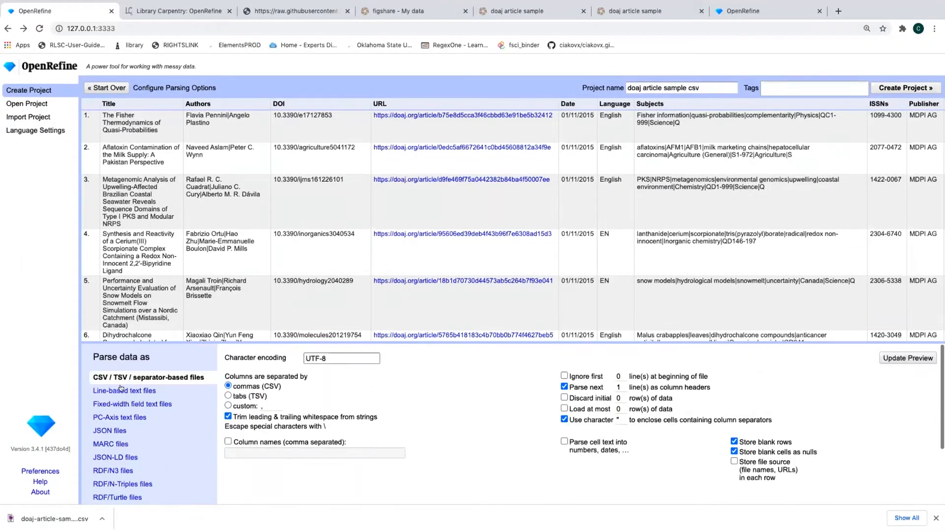
pyautogui.scroll(-1, 122, 389)
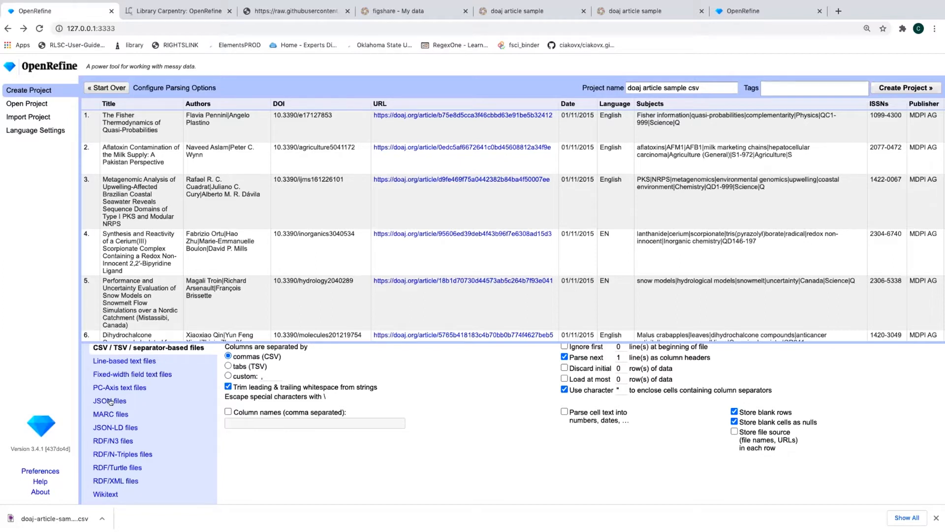
pyautogui.scroll(-2, 116, 401)
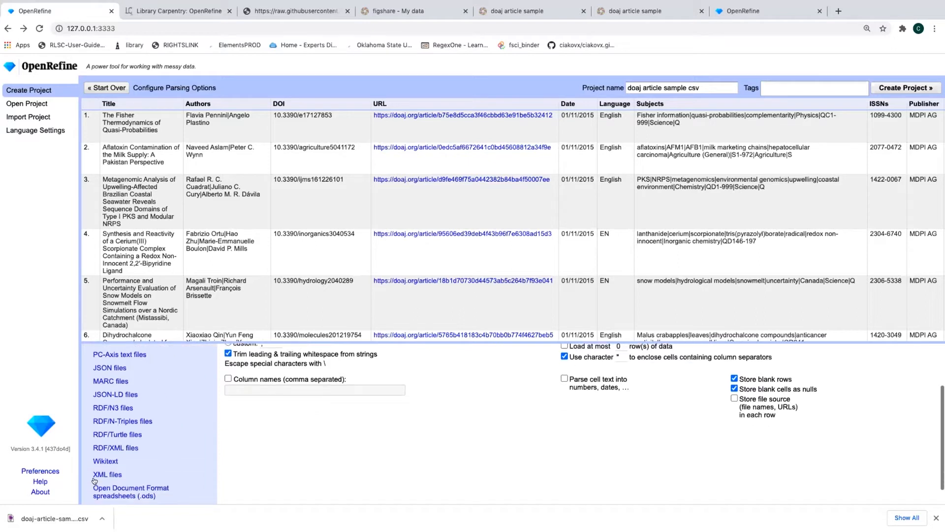
pyautogui.scroll(3, 133, 443)
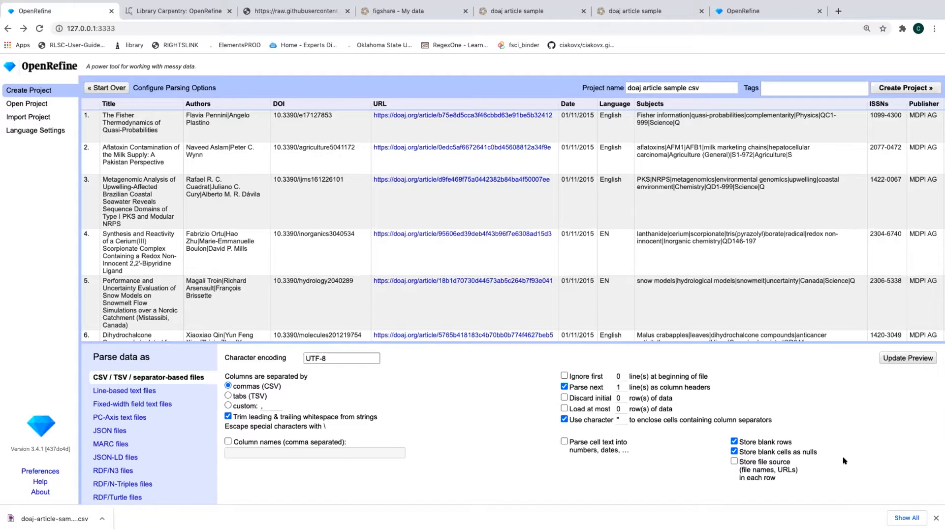
# Dismiss the download bar and keep the project name 'doaj article sample csv' with no tags
pyautogui.click(937, 517)
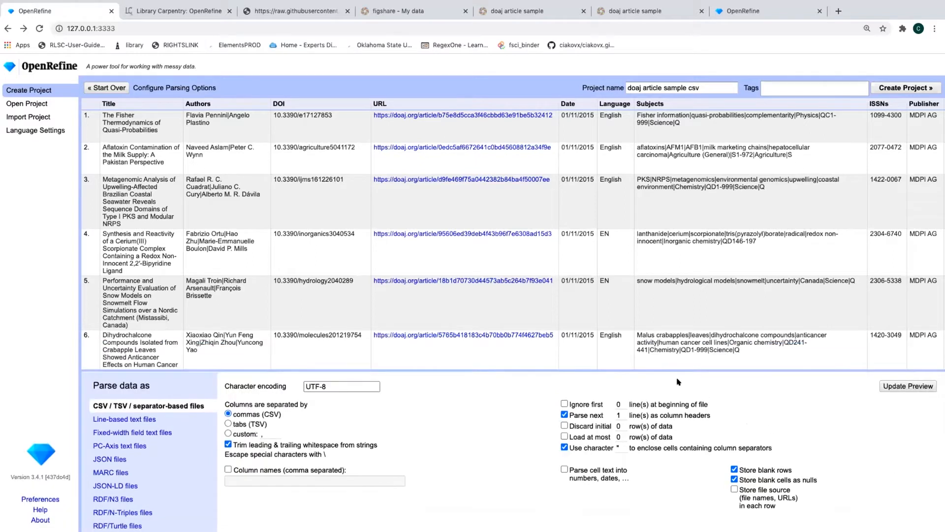
pyautogui.click(717, 85)
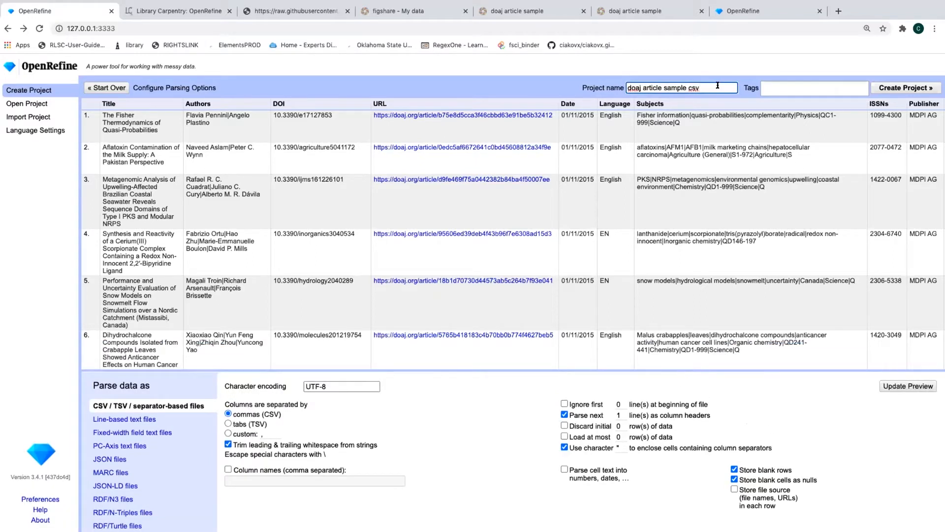
pyautogui.moveTo(627, 85); pyautogui.dragTo(734, 86)
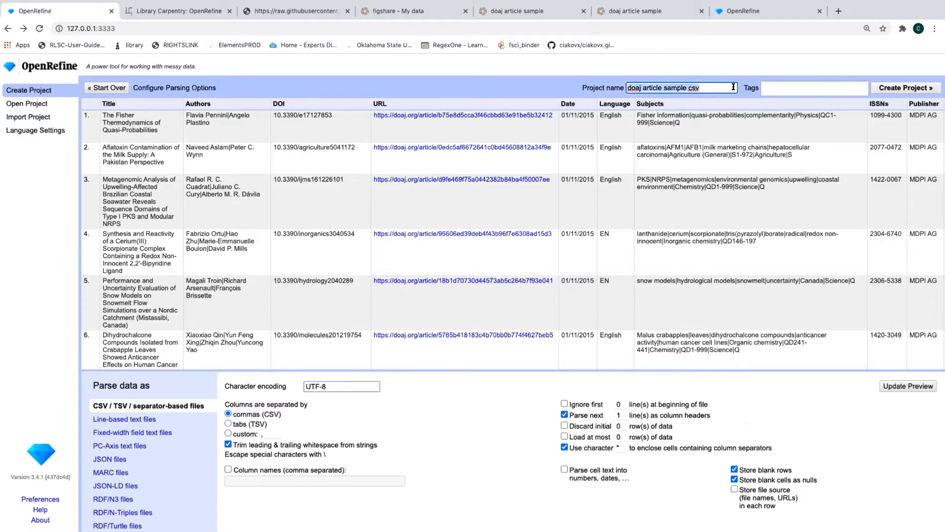
pyautogui.click(722, 85)
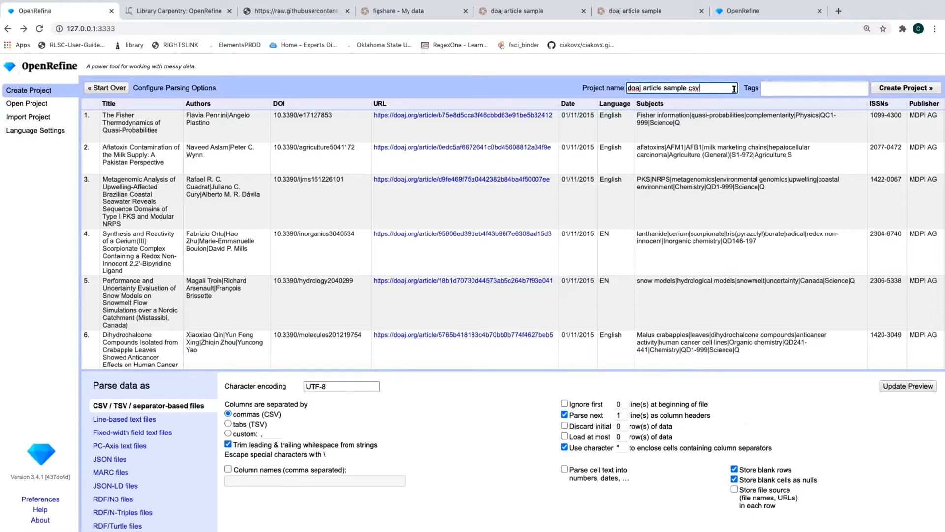
pyautogui.click(781, 84)
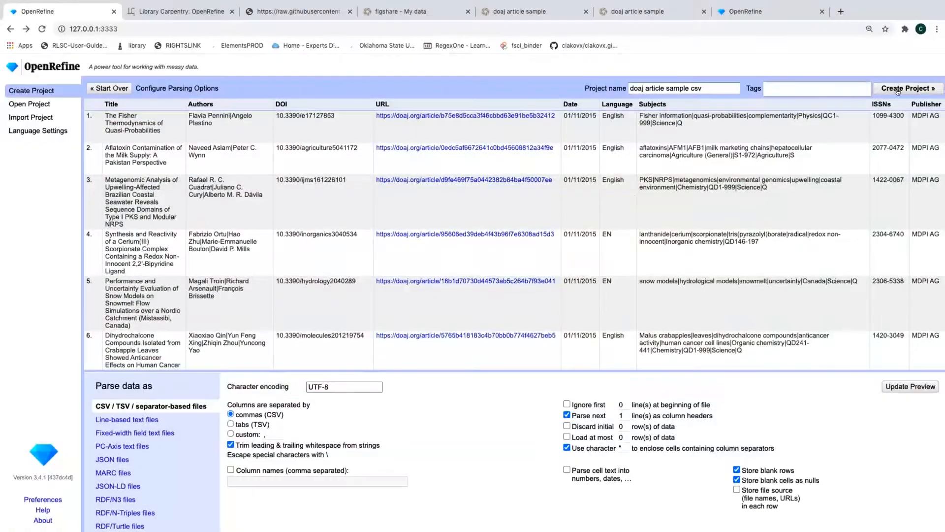
# Create the 'doaj article sample csv' project with 1001 rows and open the Authors column menu
pyautogui.click(897, 88)
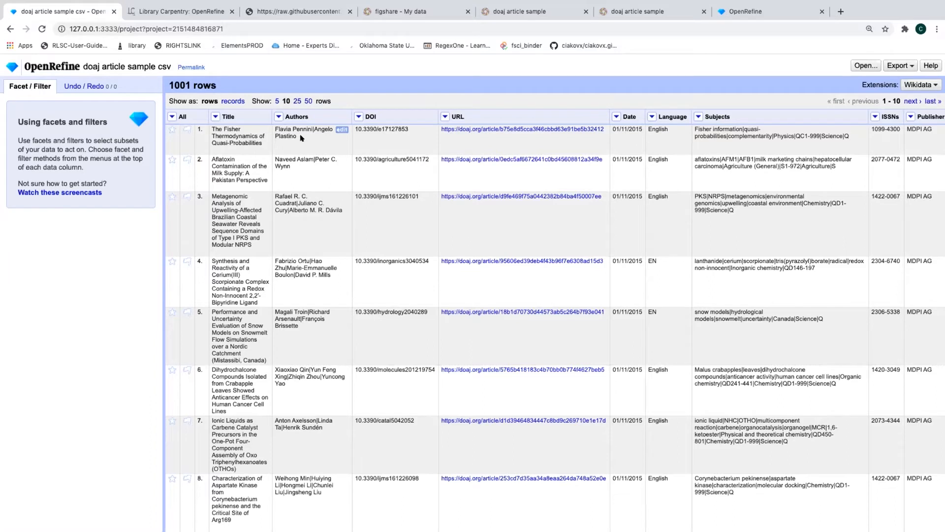
pyautogui.click(276, 116)
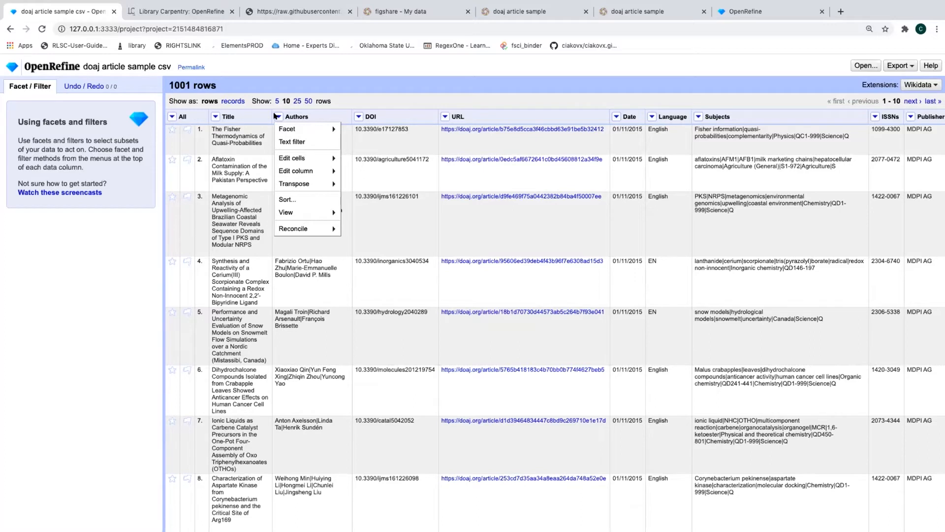
pyautogui.moveTo(276, 124)
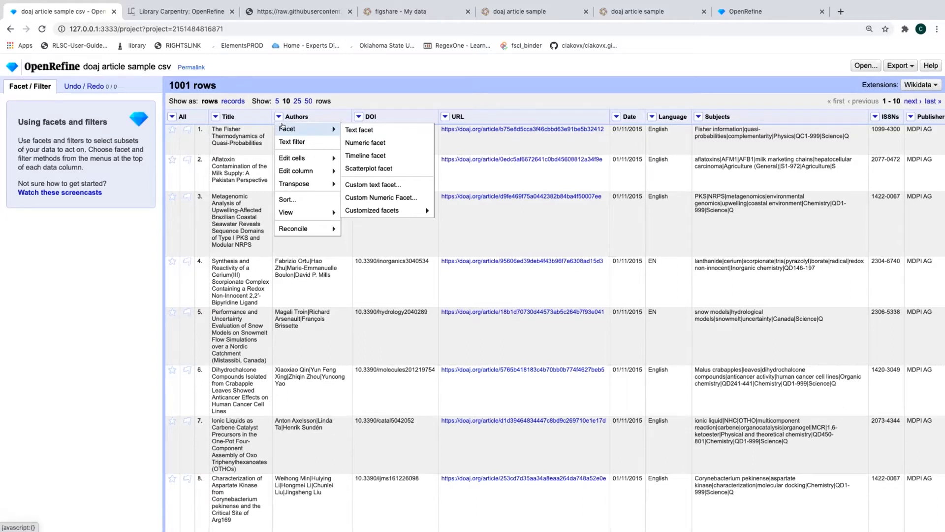
pyautogui.moveTo(295, 158)
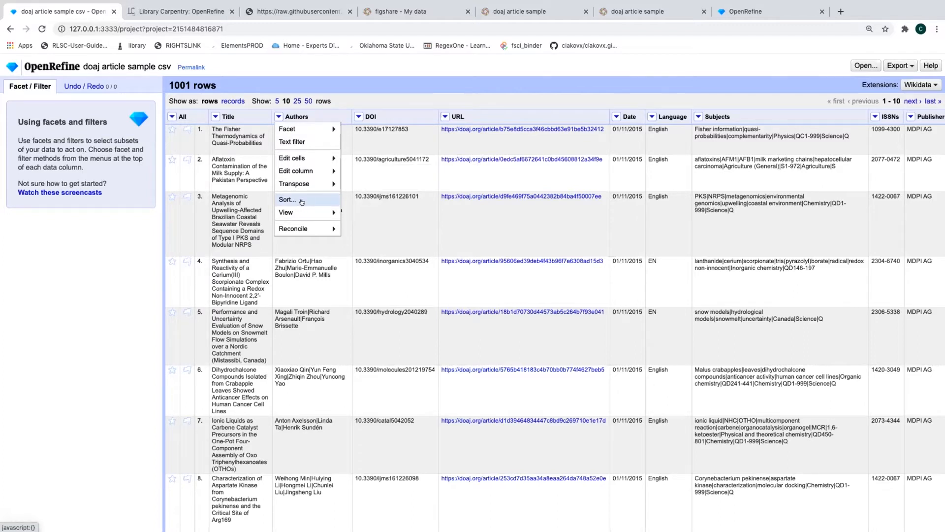
pyautogui.moveTo(297, 211)
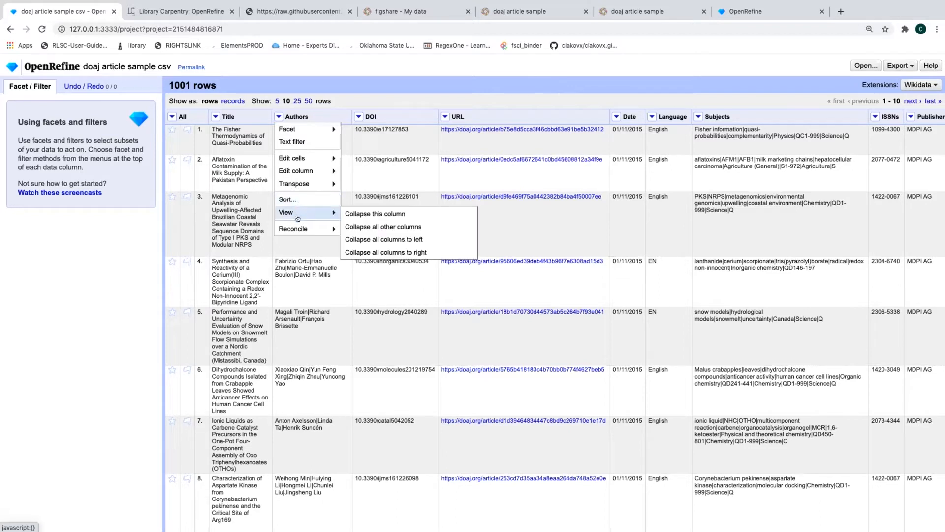
pyautogui.moveTo(297, 227)
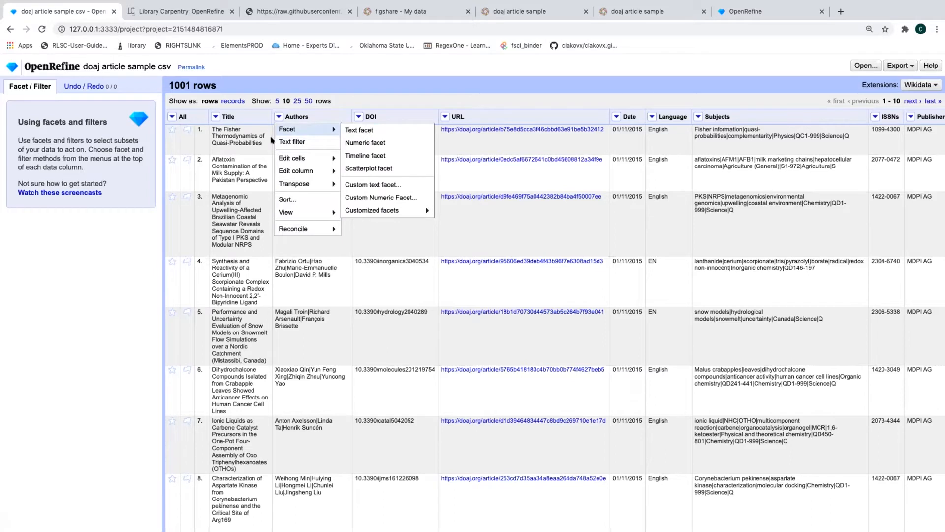
# From the Authors column menu, choose Edit cells > Split multi-valued cells
pyautogui.click(275, 116)
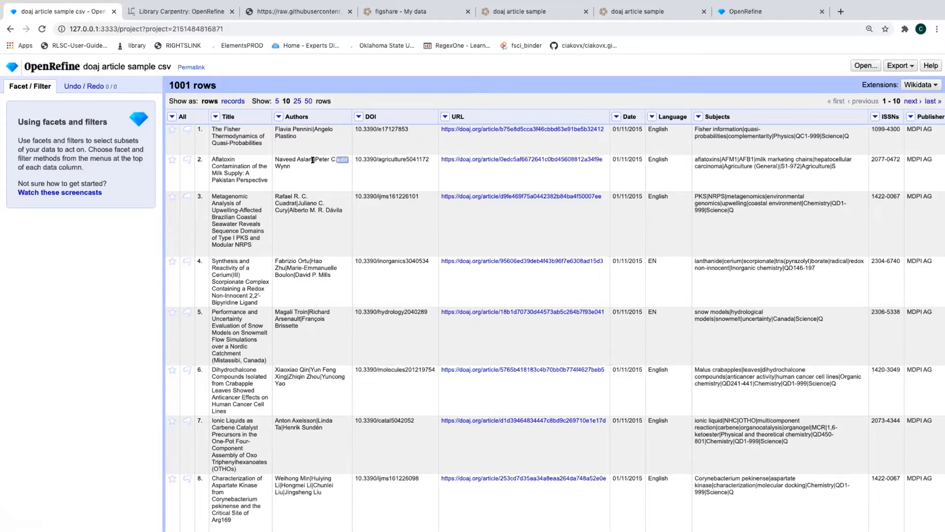
pyautogui.click(274, 117)
pyautogui.moveTo(284, 128)
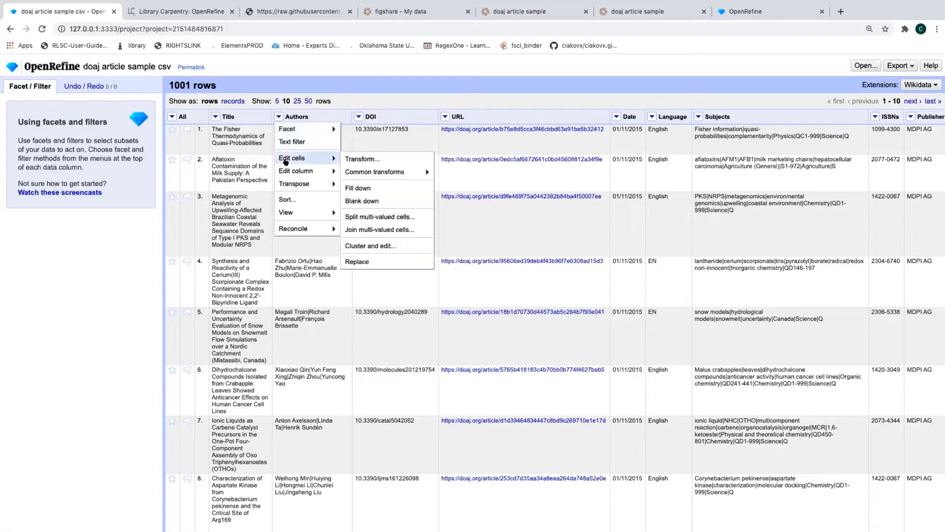
pyautogui.click(392, 216)
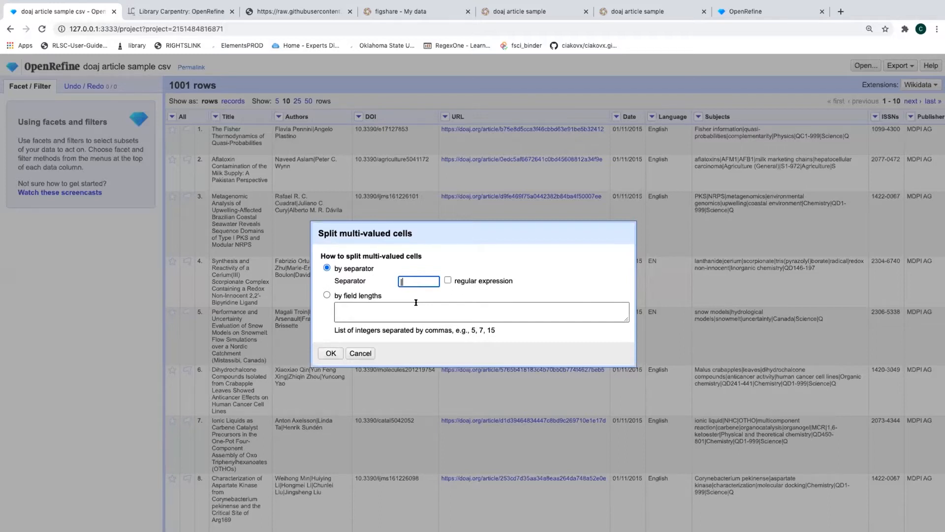
# Split Authors on the pipe separator into 4009 rows and show the data as records
pyautogui.click(321, 353)
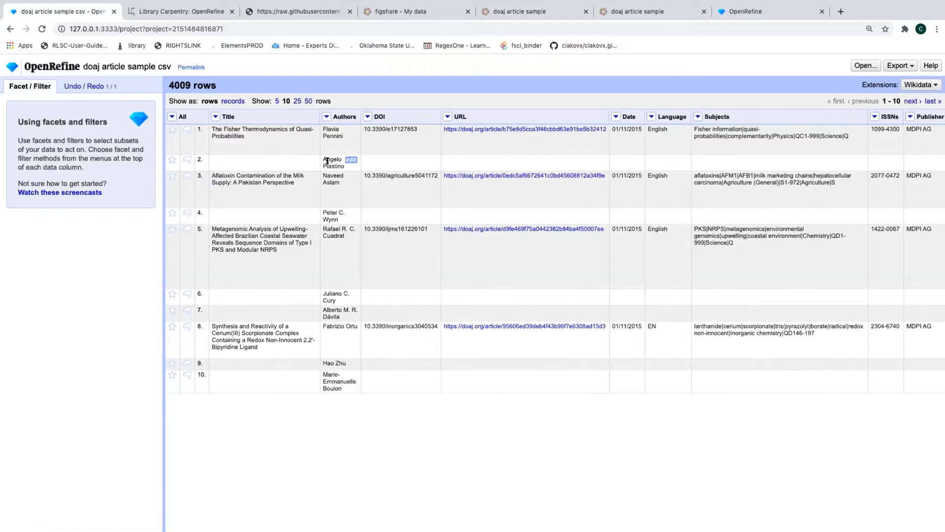
pyautogui.click(230, 101)
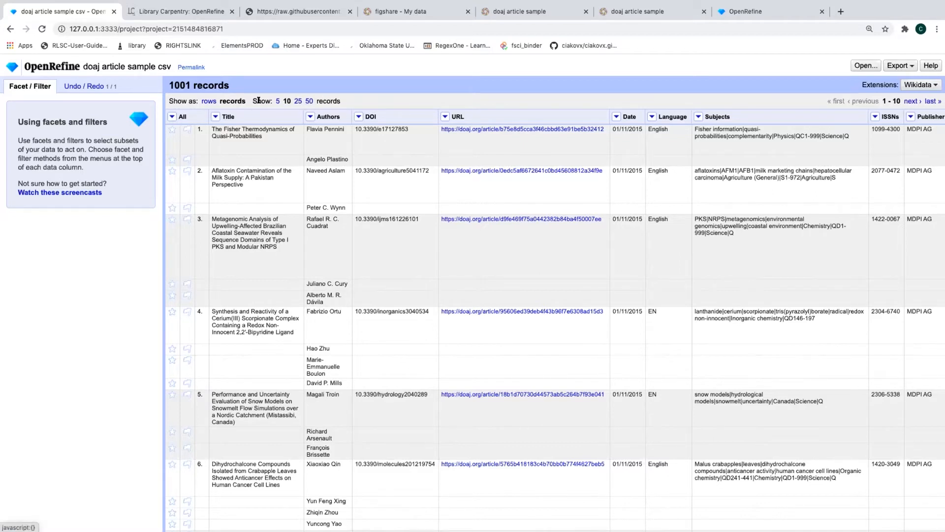
pyautogui.click(309, 101)
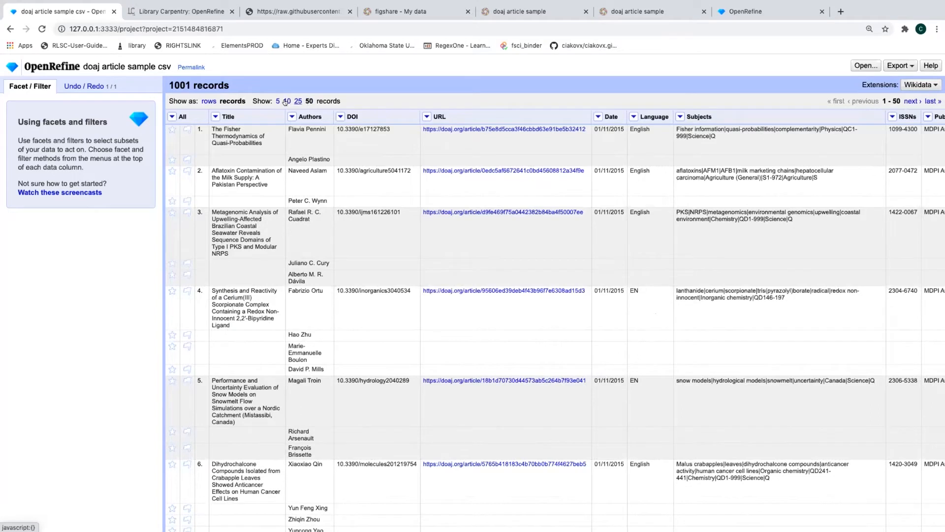
pyautogui.click(285, 101)
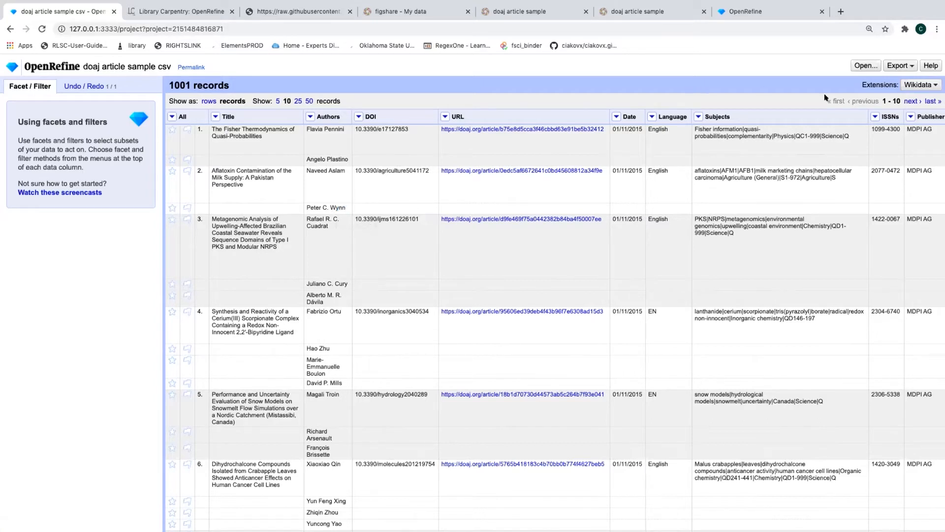
pyautogui.click(908, 102)
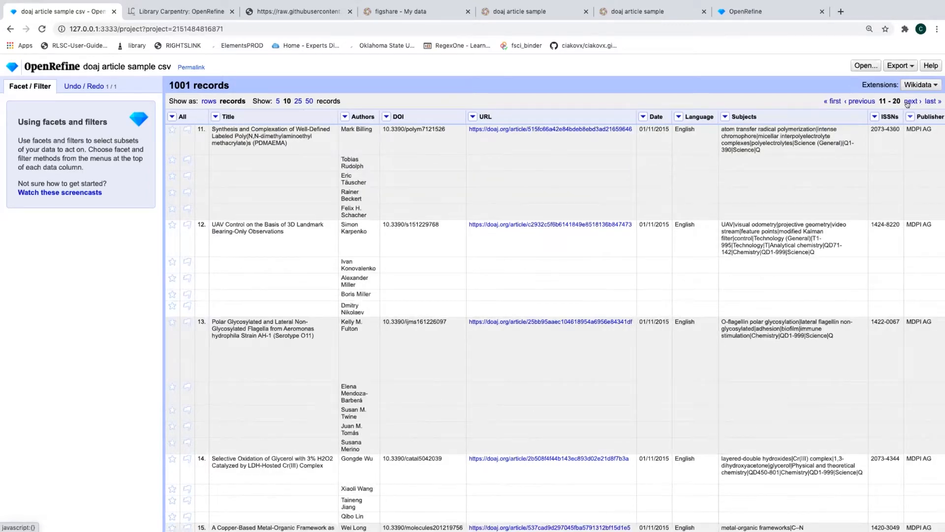
pyautogui.click(908, 102)
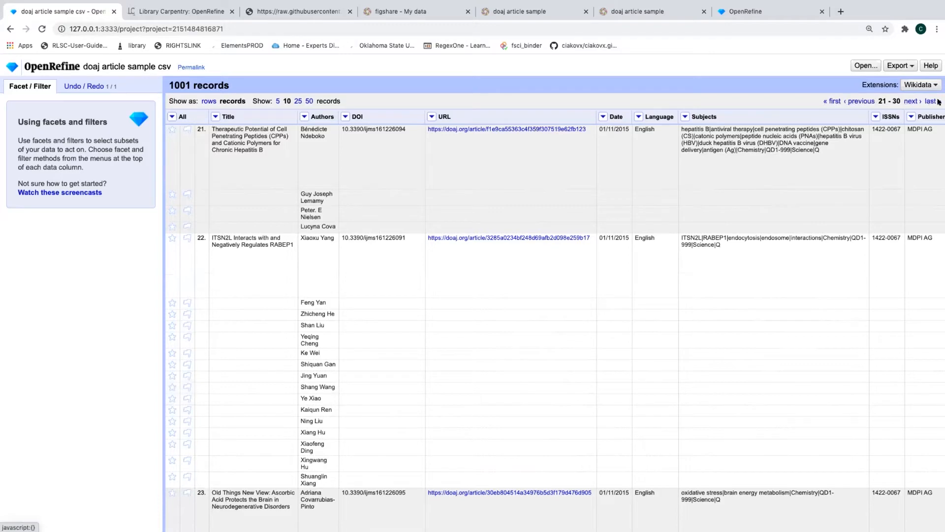
pyautogui.click(832, 101)
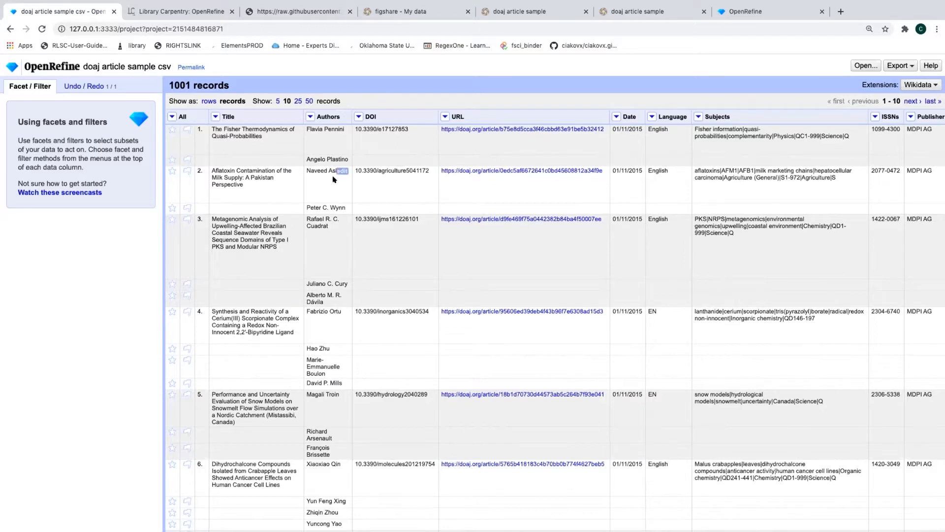
pyautogui.click(310, 116)
pyautogui.moveTo(325, 158)
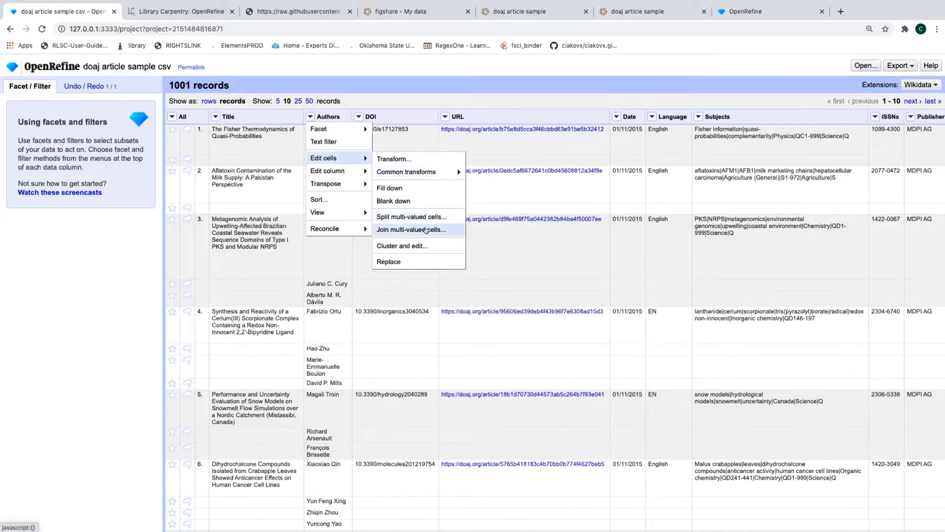
pyautogui.click(306, 118)
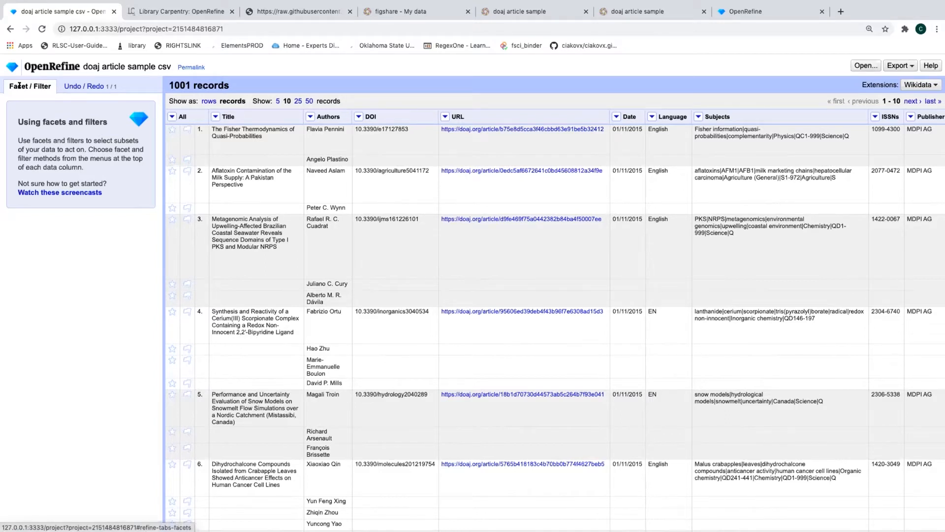
# Revert the Undo / Redo history to '0. Create project', restoring pipe-separated Authors cells
pyautogui.click(76, 85)
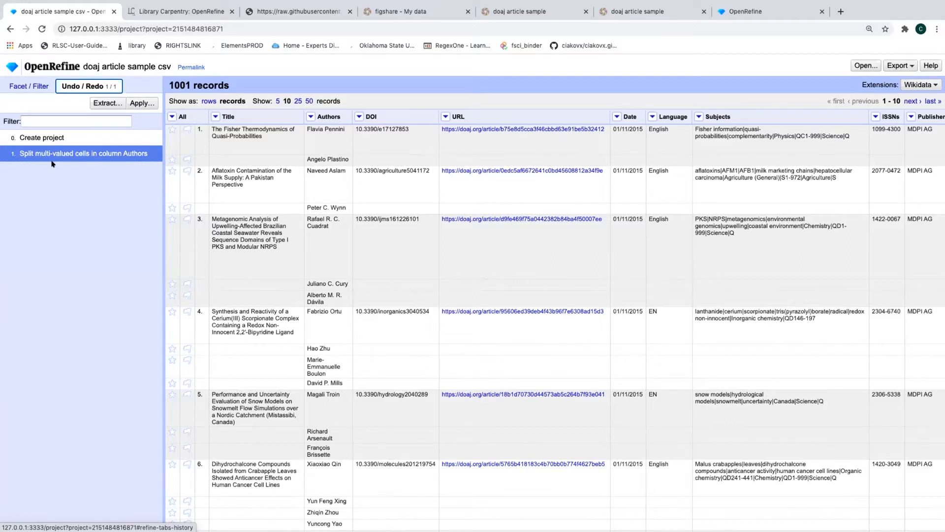
pyautogui.click(38, 138)
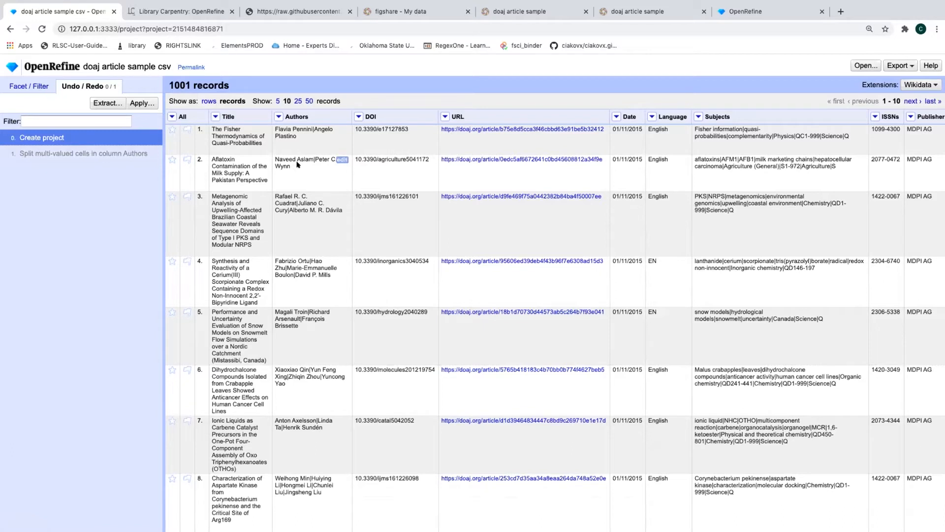
pyautogui.click(17, 86)
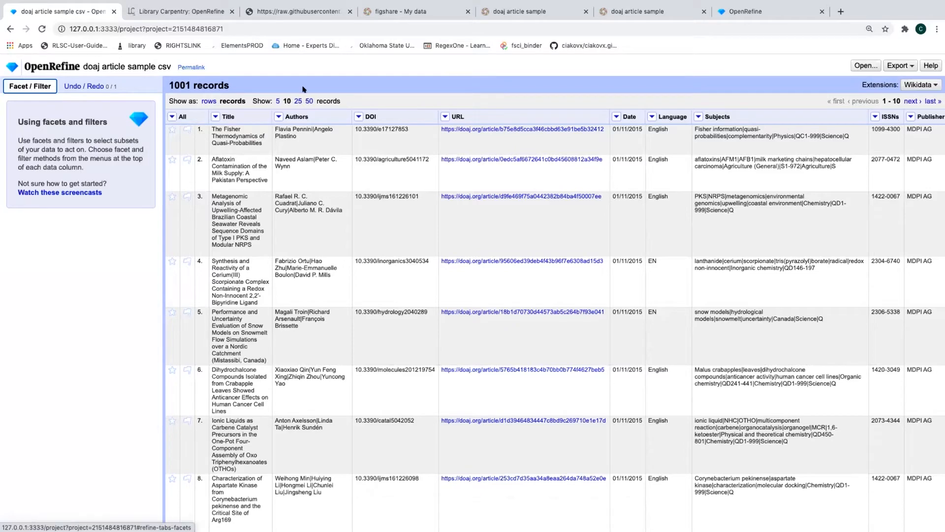
pyautogui.click(167, 12)
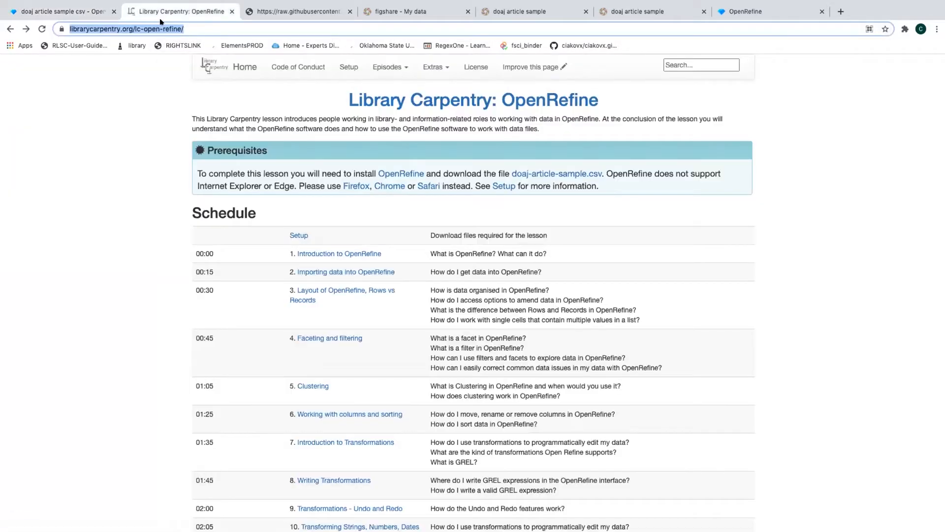
pyautogui.click(71, 10)
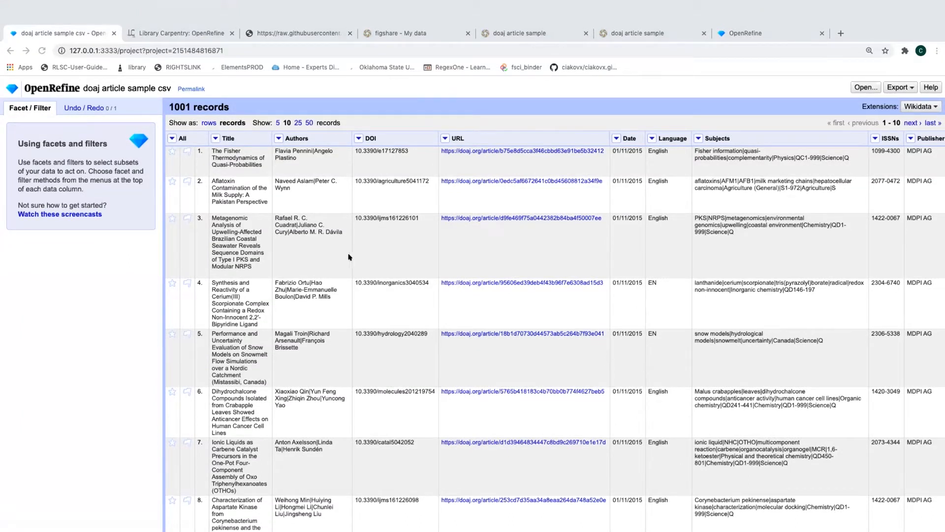
pyautogui.hscroll(5, 348, 257)
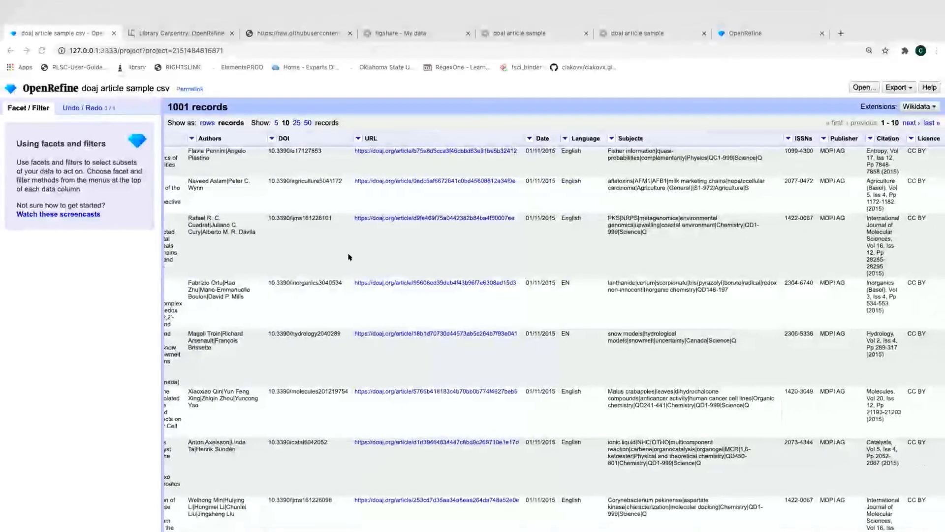
pyautogui.click(825, 139)
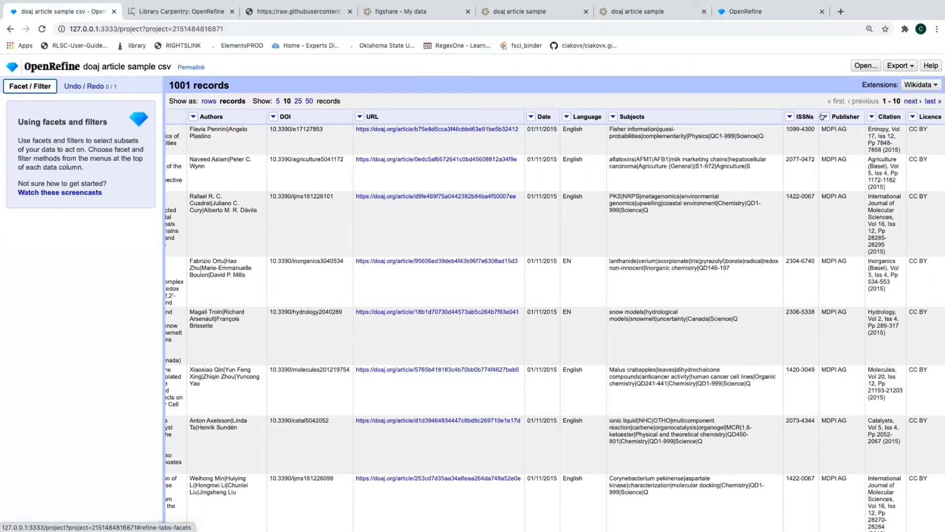
# Add a text facet on the Publisher column, listing its 7 publisher values
pyautogui.click(823, 116)
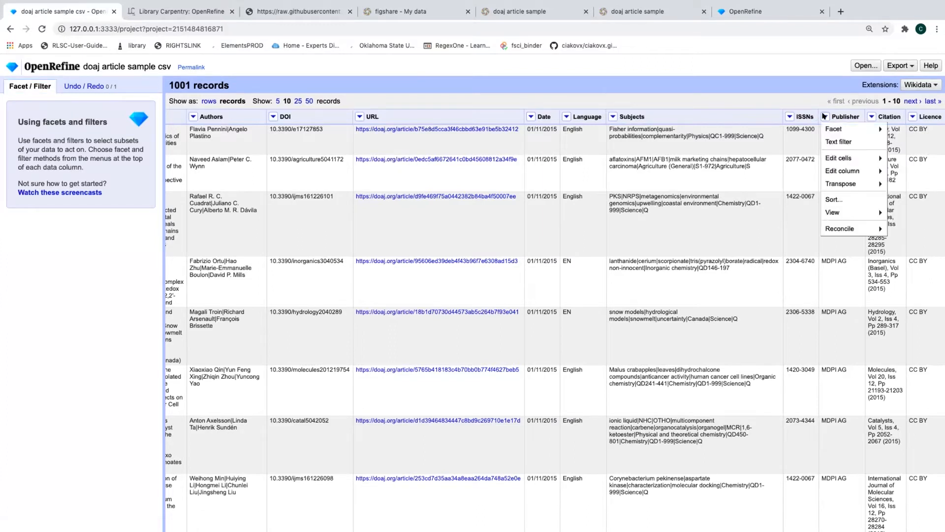
pyautogui.moveTo(830, 128)
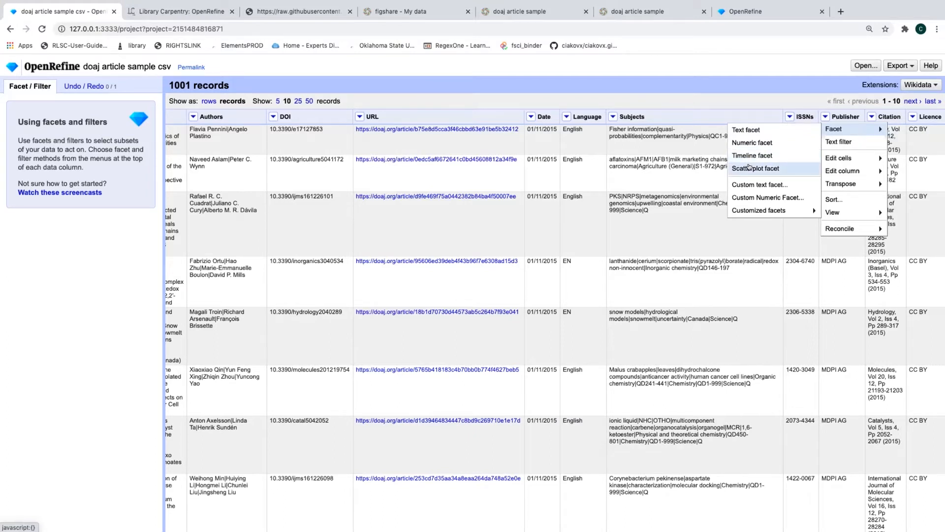
pyautogui.click(751, 132)
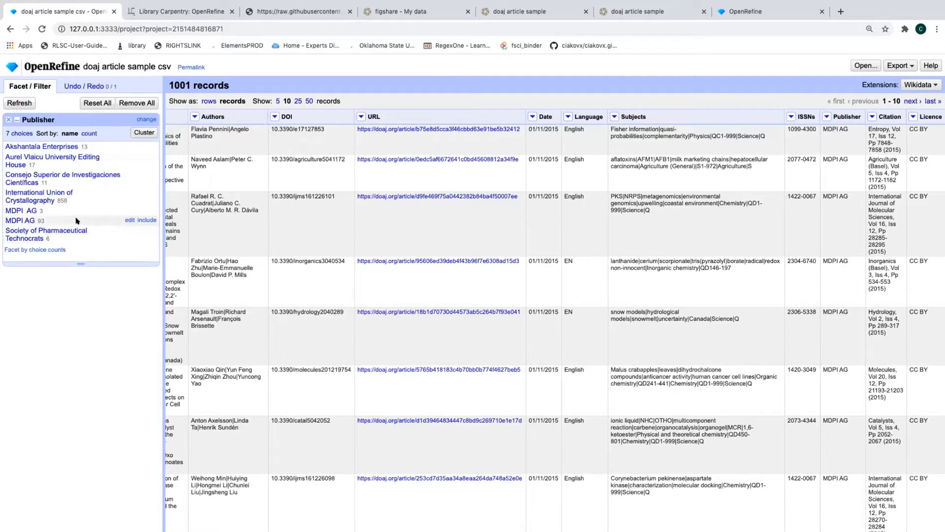
# Sort the Publisher facet by count, putting International Union of Crystallography (858) first
pyautogui.click(826, 116)
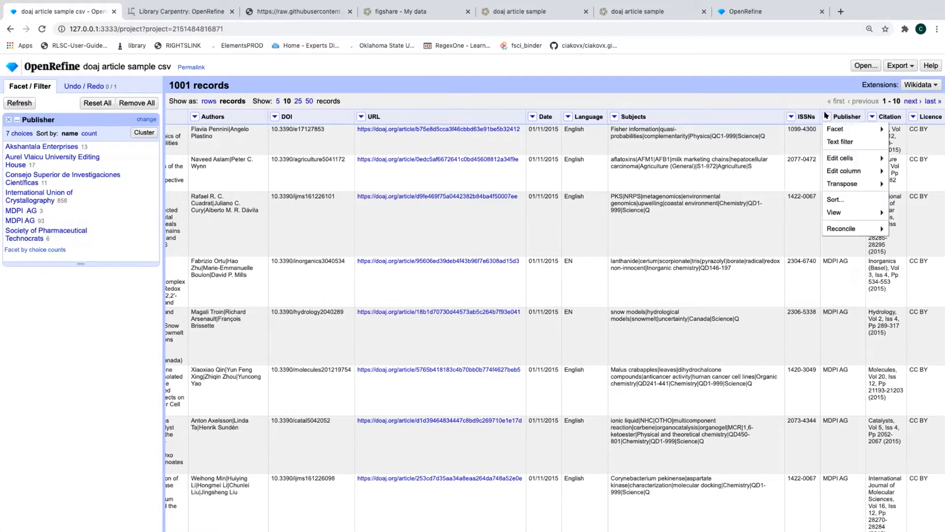
pyautogui.moveTo(829, 130)
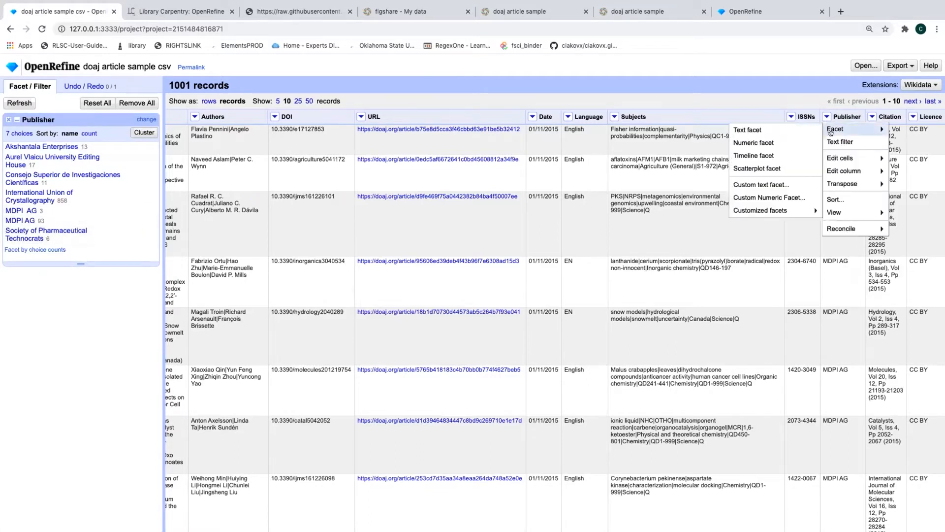
pyautogui.click(688, 92)
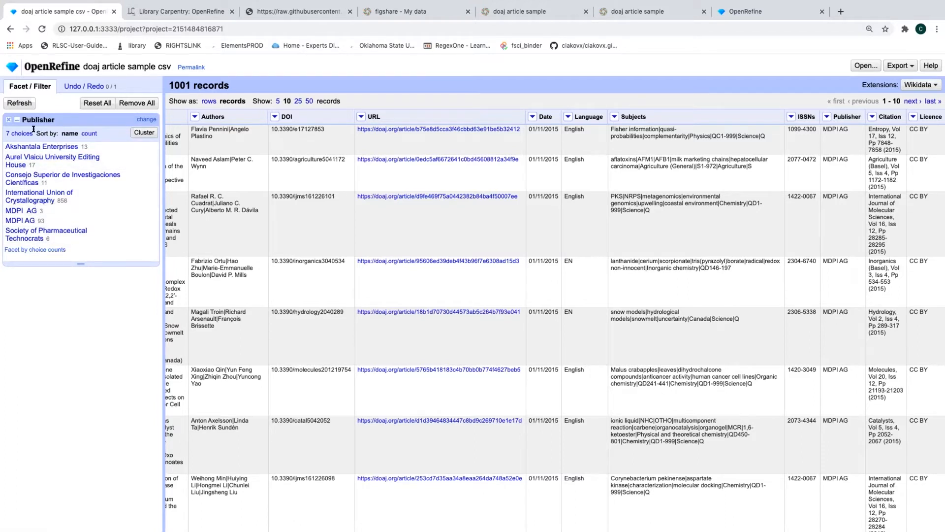
pyautogui.moveTo(33, 131); pyautogui.dragTo(76, 133)
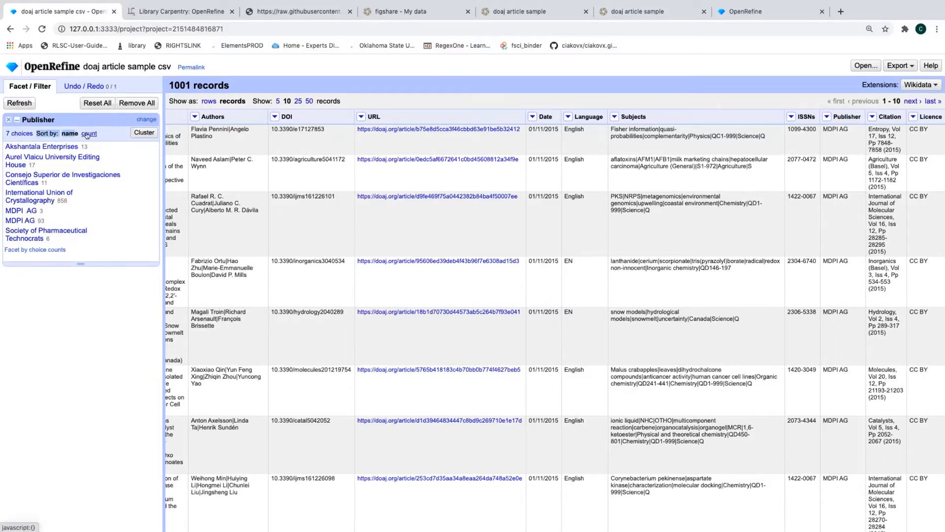
pyautogui.click(88, 134)
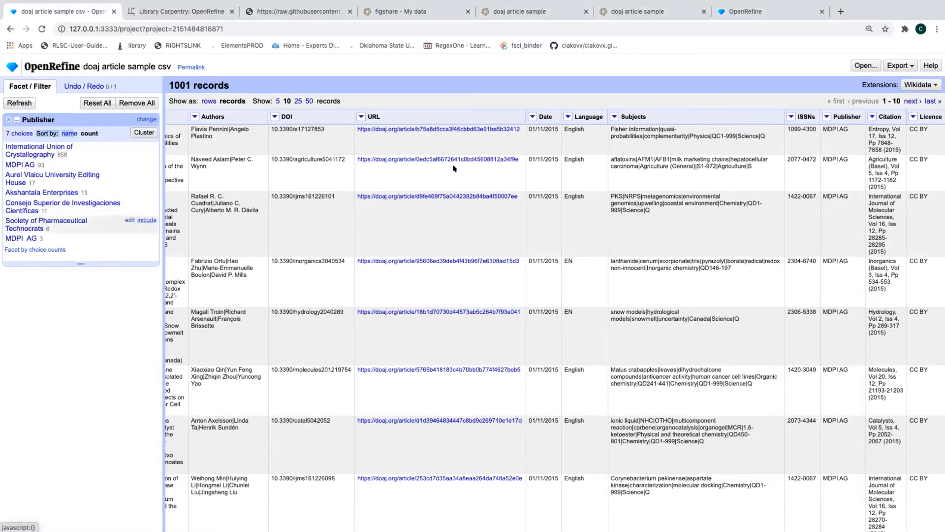
# Add a Licence text facet showing CC BY 954, CC BY-NC 11, CC BY-NC-ND 30, 6 blank
pyautogui.click(912, 117)
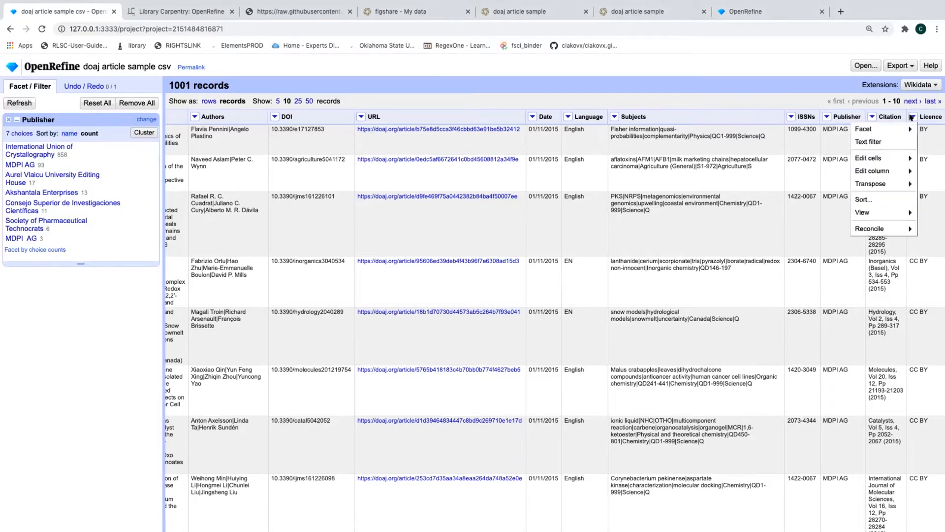
pyautogui.moveTo(900, 127)
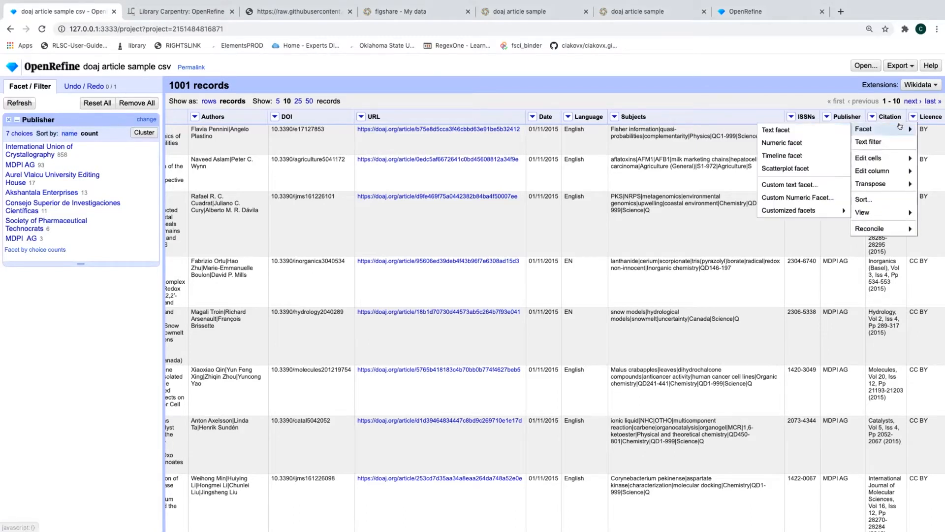
pyautogui.click(815, 135)
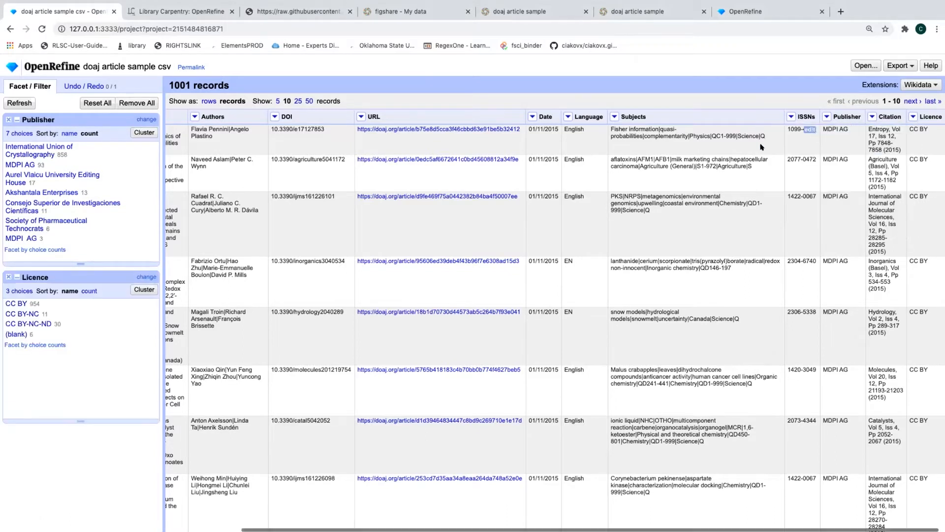
# Filter to blank licences and set all six empty Licence cells to 'CC BY'
pyautogui.click(15, 334)
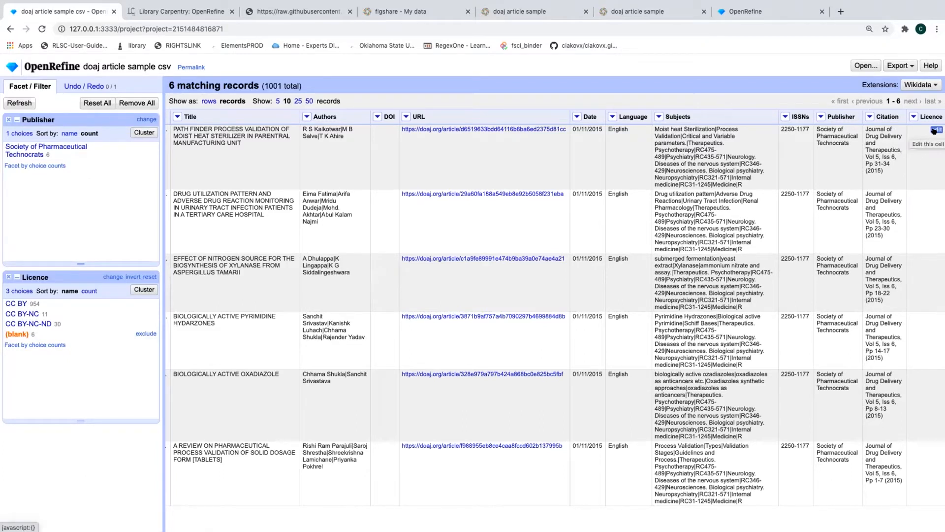
pyautogui.click(935, 129)
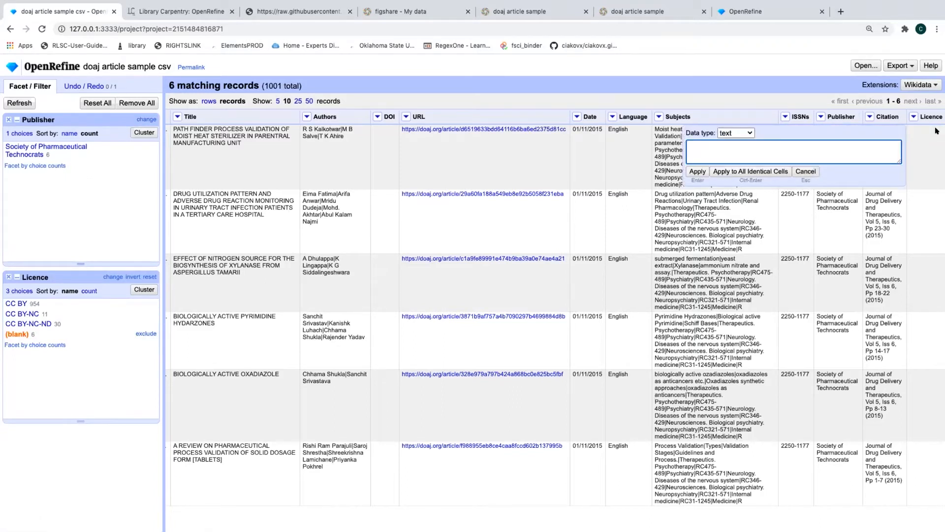
pyautogui.write('CC BY')
pyautogui.click(724, 172)
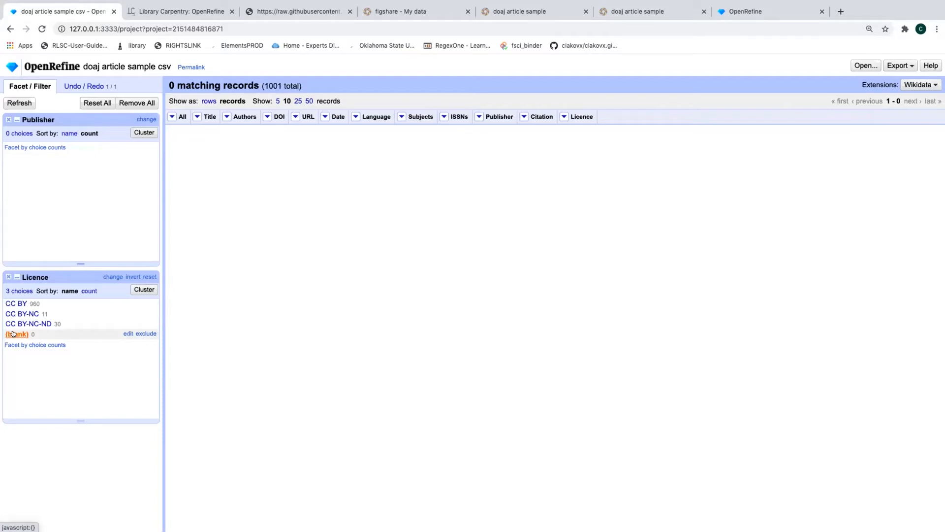
# Select CC BY in the Licence facet to show only its 960 records
pyautogui.click(16, 304)
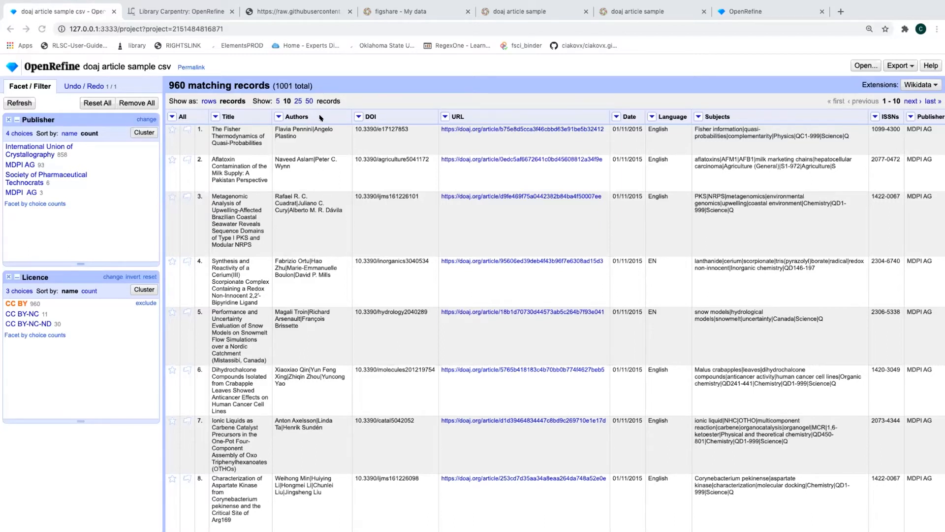
# Split multi-valued Authors cells into separate rows using the '|' separator
pyautogui.click(278, 116)
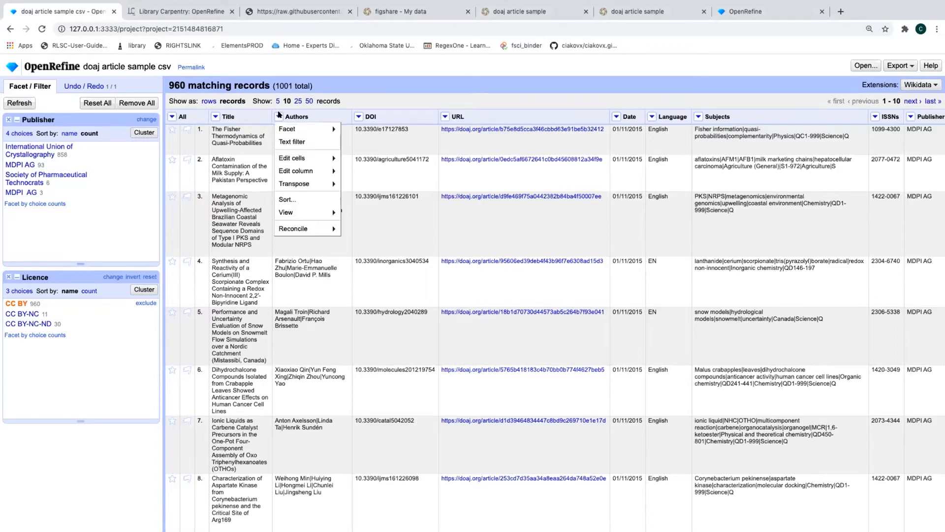
pyautogui.moveTo(282, 158)
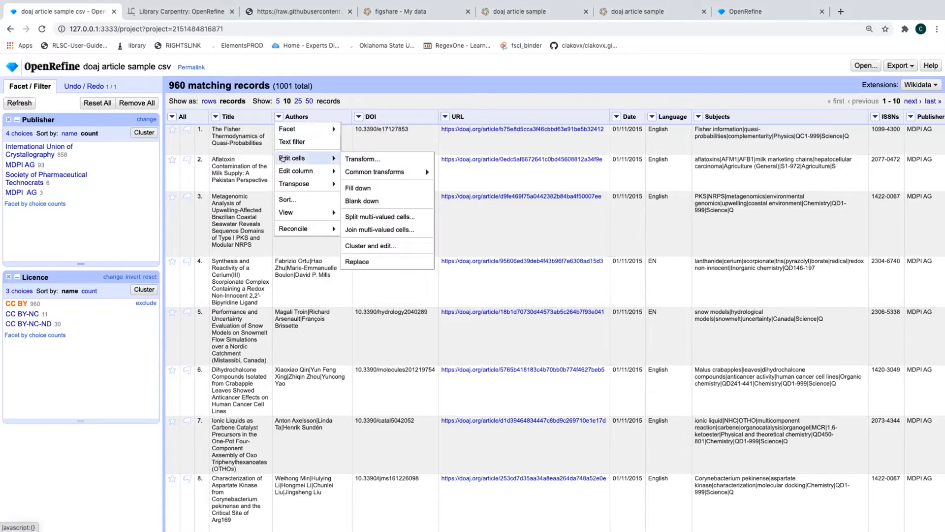
pyautogui.click(382, 217)
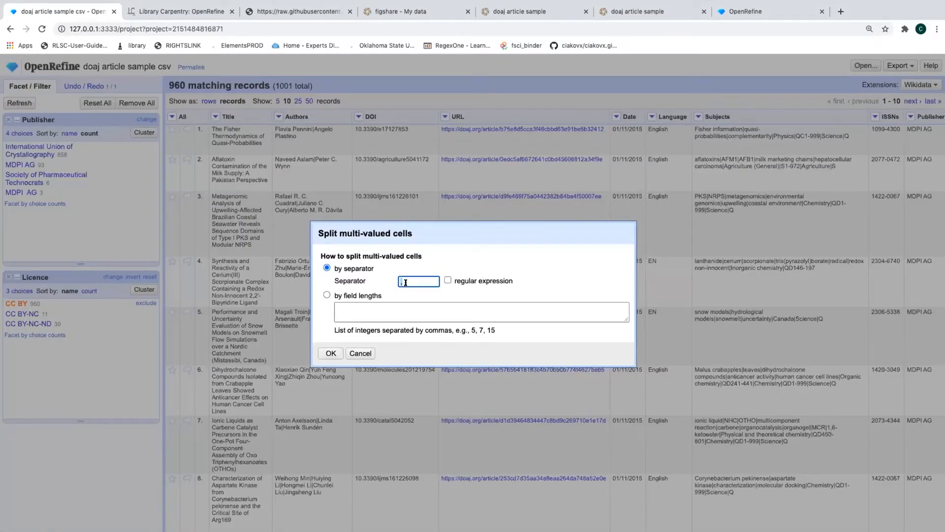
pyautogui.write('|')
pyautogui.click(327, 354)
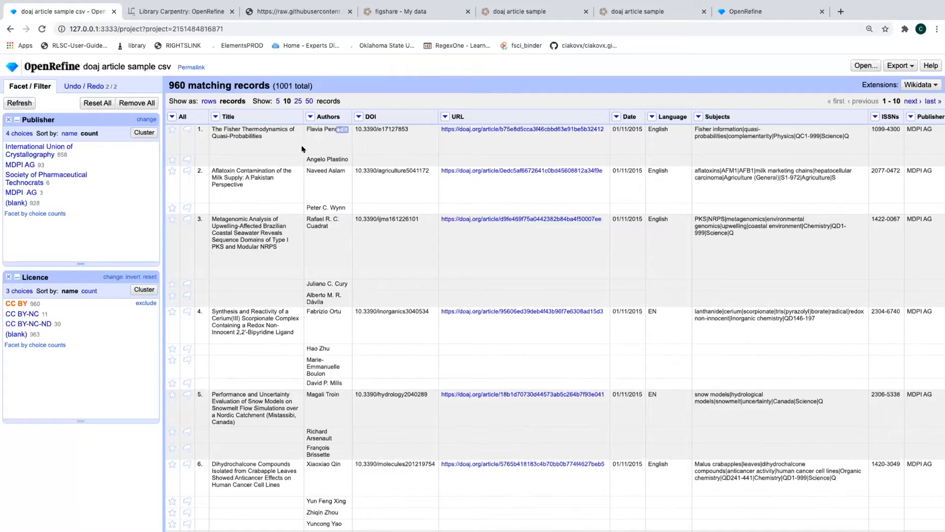
# Open Cluster and edit for the Authors column, finding 8 clusters
pyautogui.click(309, 116)
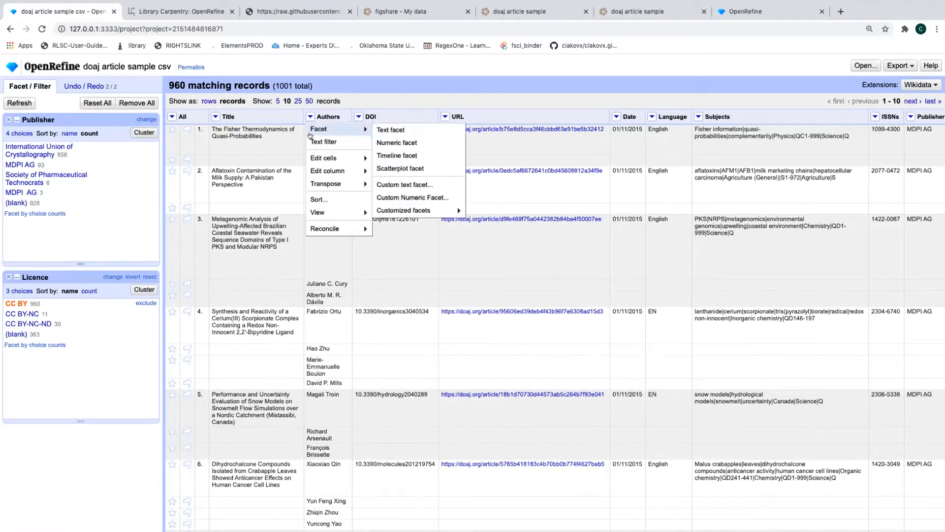
pyautogui.moveTo(328, 158)
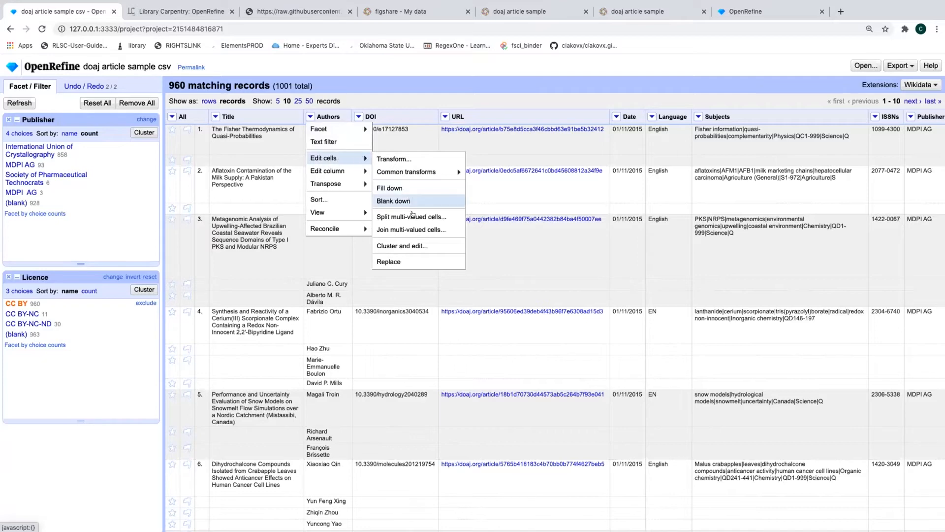
pyautogui.click(419, 246)
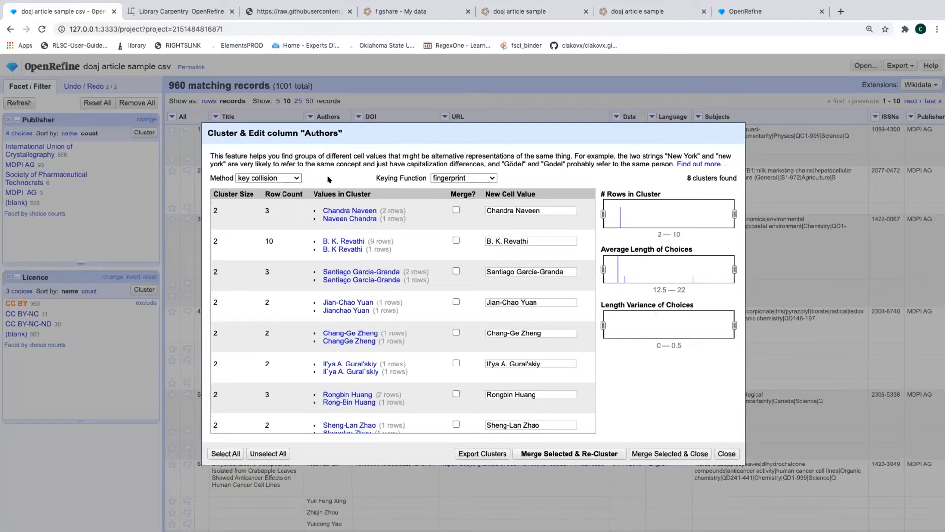
# Review the Method and Keying Function options, keeping key collision and fingerprint
pyautogui.click(296, 178)
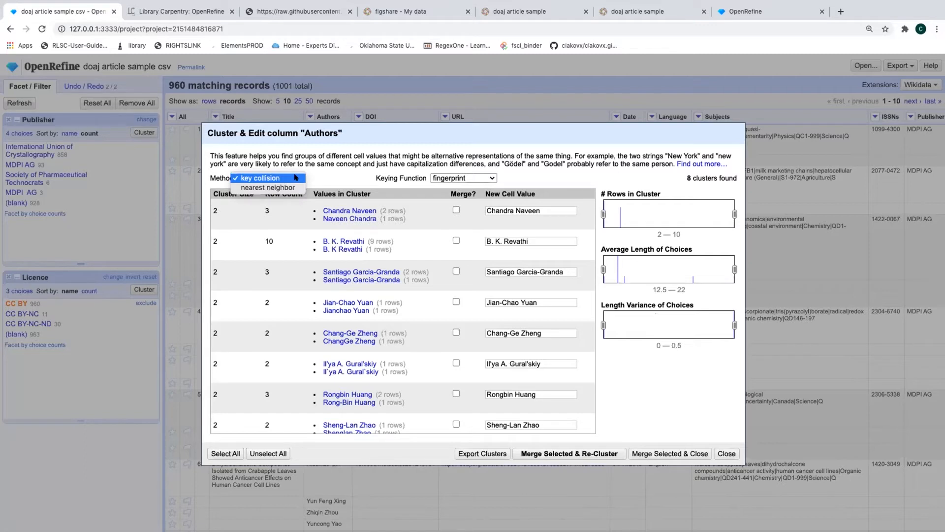
pyautogui.click(367, 166)
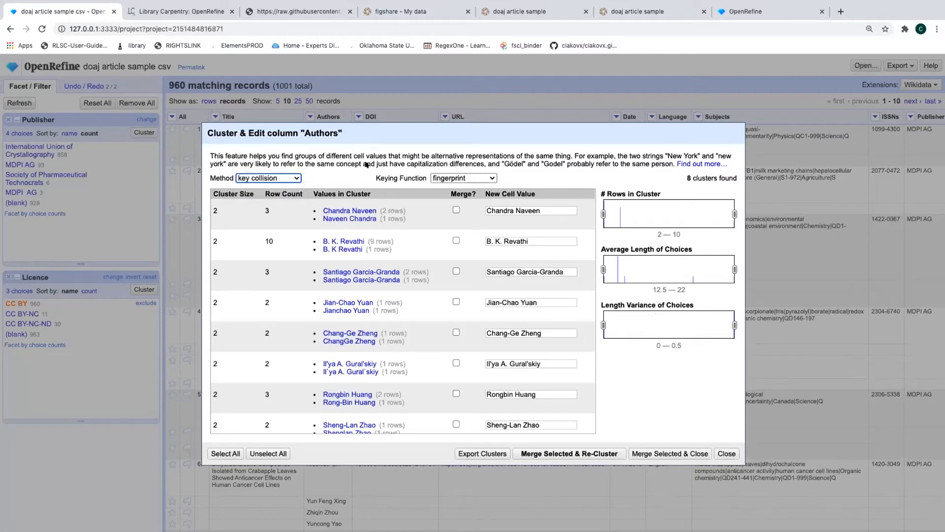
pyautogui.click(452, 178)
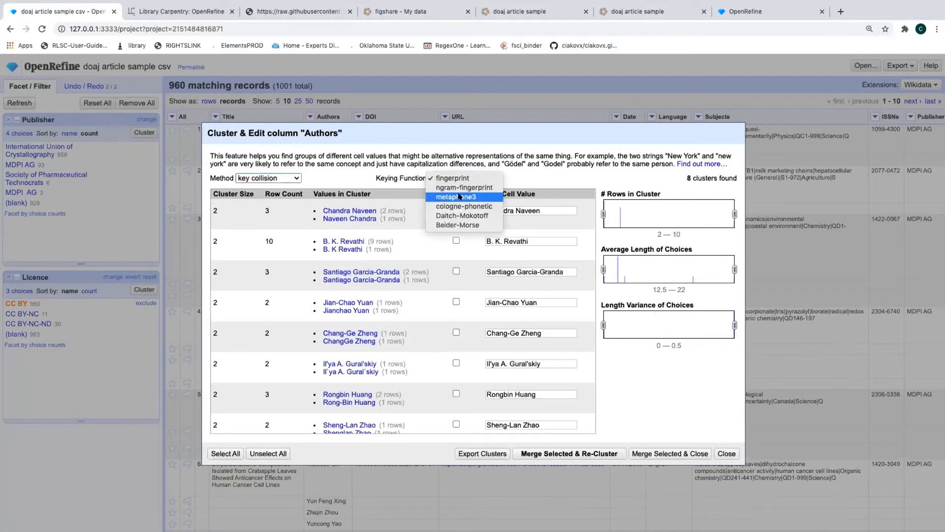
pyautogui.click(313, 172)
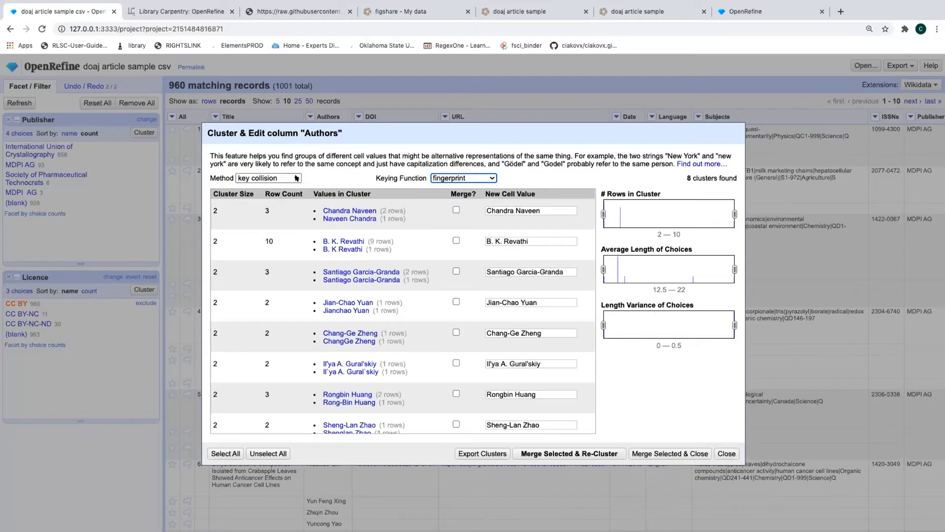
pyautogui.click(297, 178)
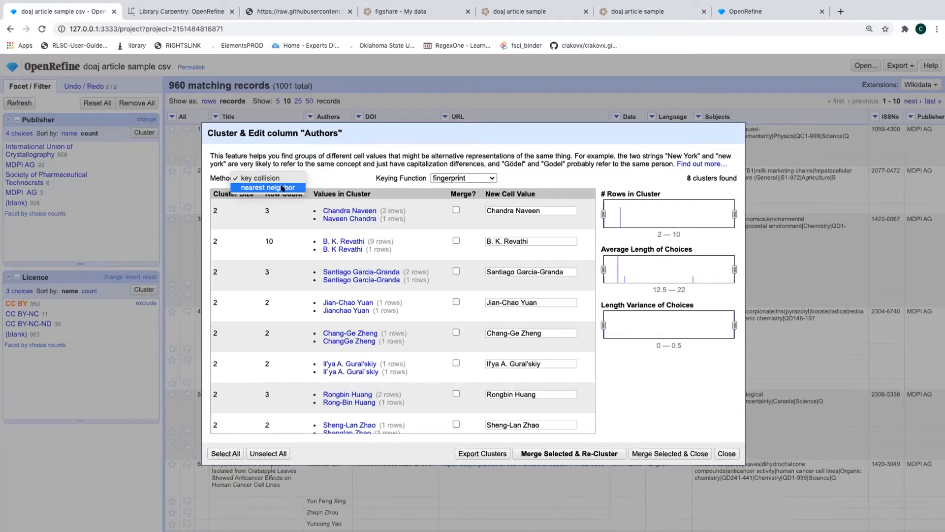
pyautogui.click(291, 162)
pyautogui.click(463, 178)
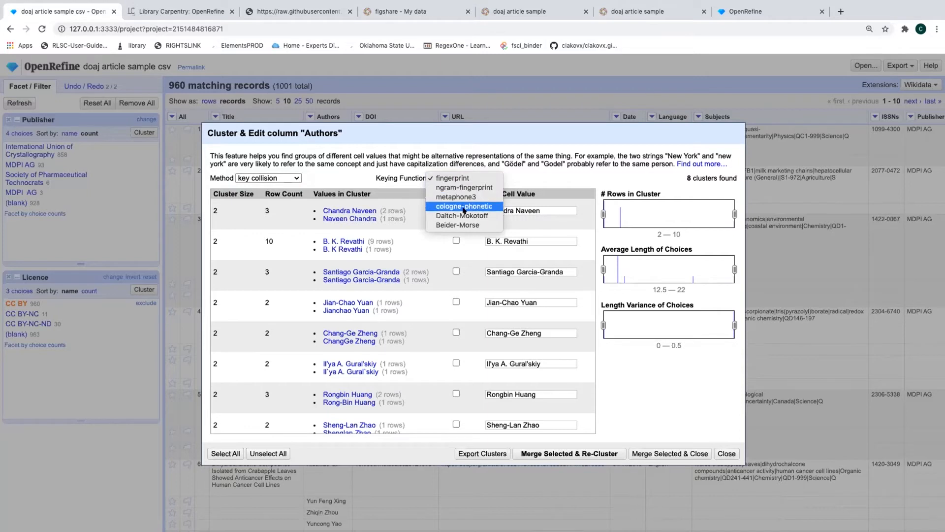
# Switch the keying function to ngram-fingerprint, yielding 15 author clusters
pyautogui.click(448, 187)
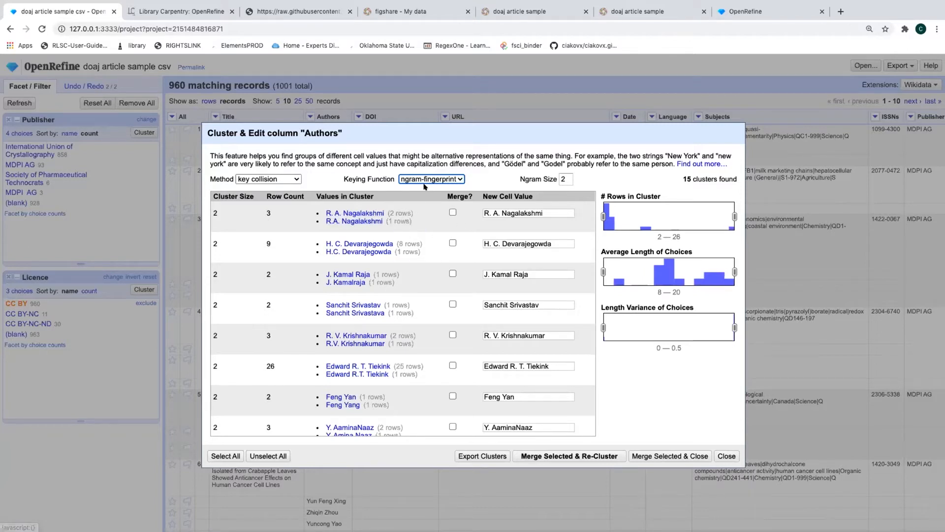
pyautogui.click(412, 179)
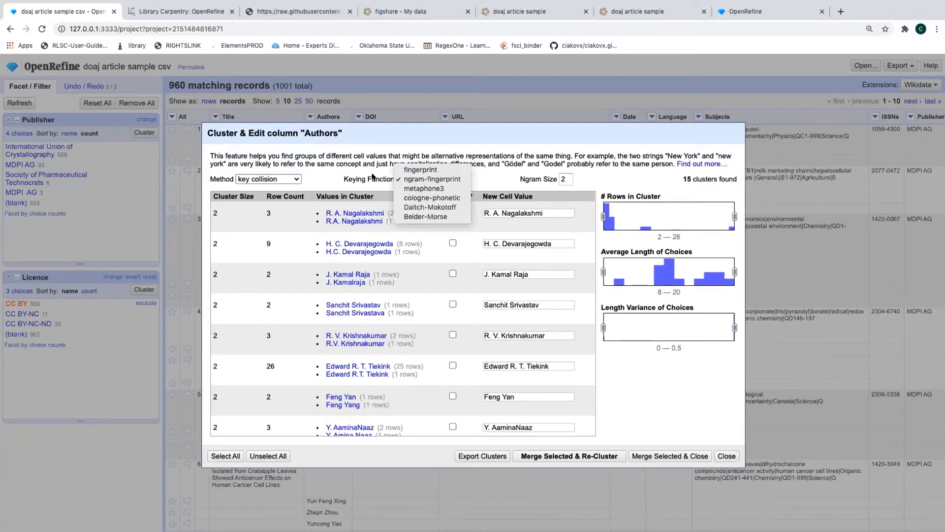
pyautogui.click(375, 178)
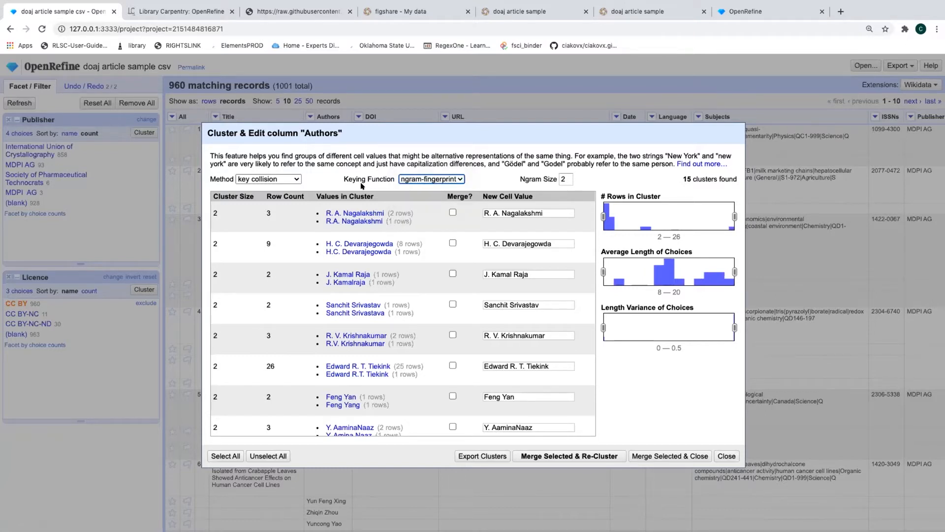
pyautogui.moveTo(339, 254)
# Check the Nagalakshmi and Devarajegowda clusters for merging and begin editing their names
pyautogui.click(452, 213)
pyautogui.click(498, 212)
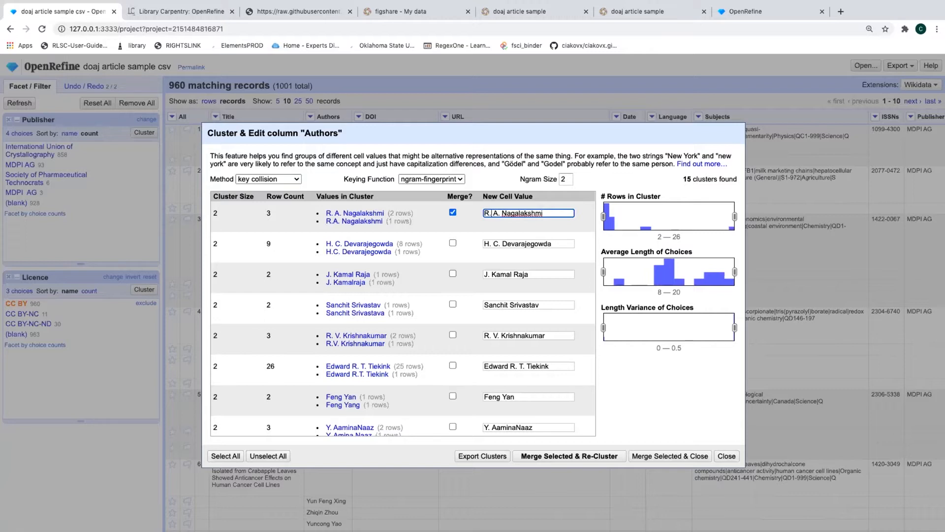
pyautogui.press('BackSpace')
pyautogui.click(453, 242)
pyautogui.click(492, 243)
pyautogui.press('BackSpace')
pyautogui.scroll(-5, 470, 308)
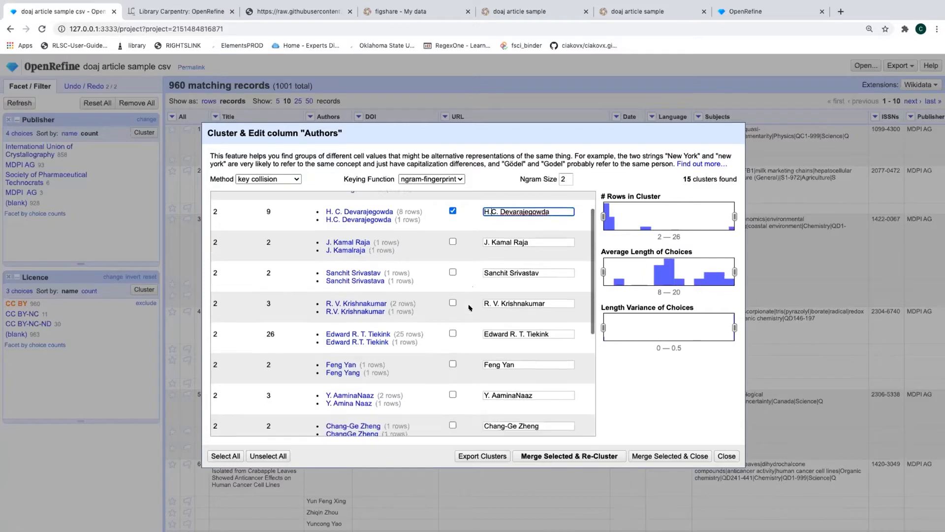
pyautogui.scroll(5, 469, 308)
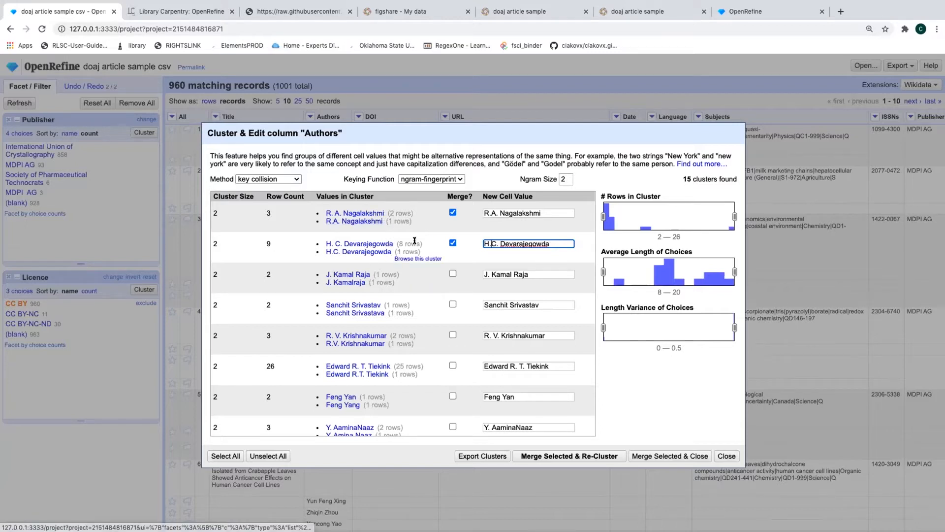
pyautogui.moveTo(397, 244); pyautogui.dragTo(421, 243)
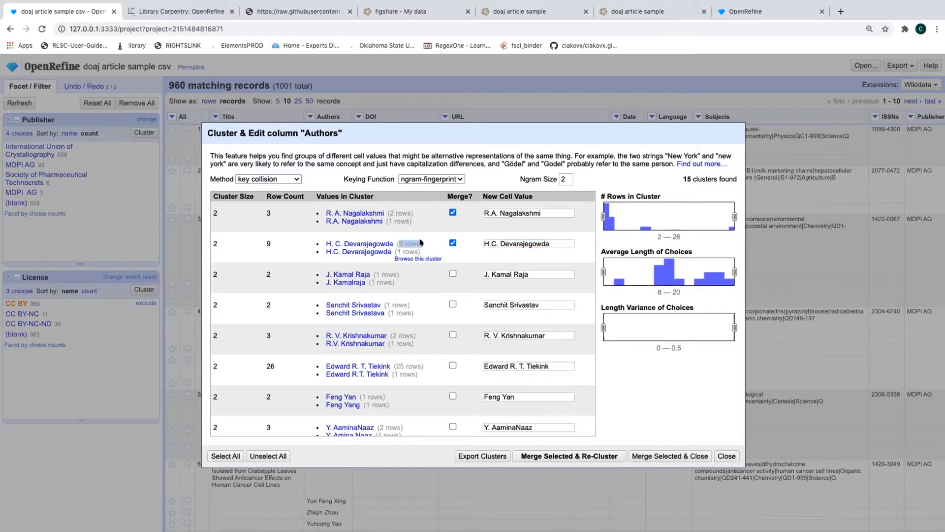
pyautogui.click(421, 243)
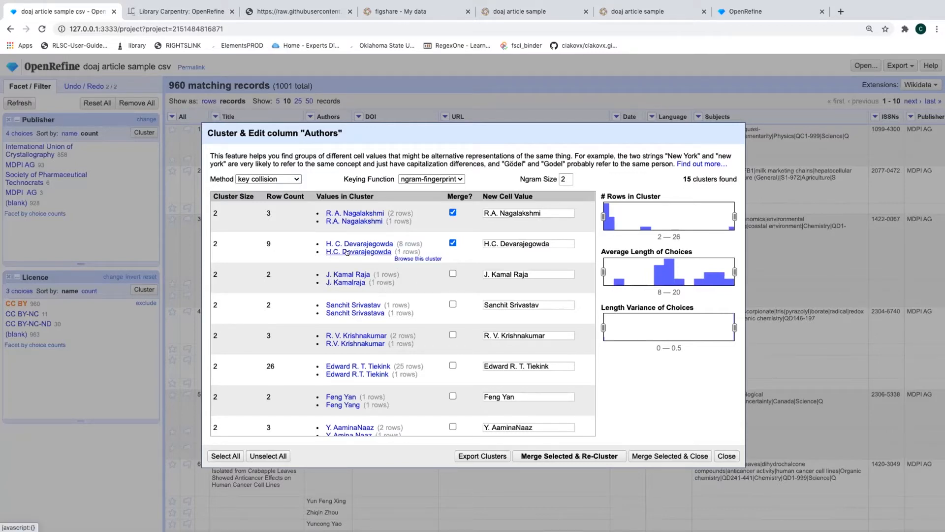
pyautogui.click(487, 243)
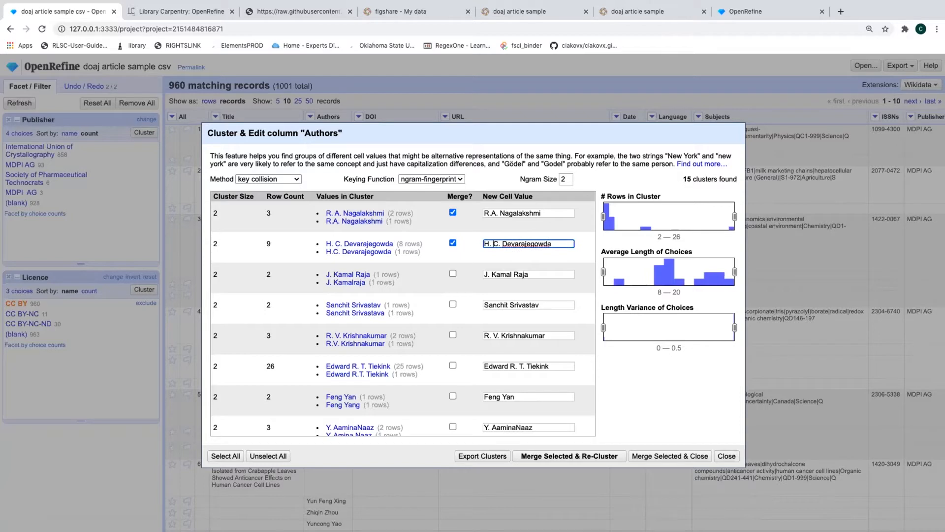
pyautogui.click(492, 213)
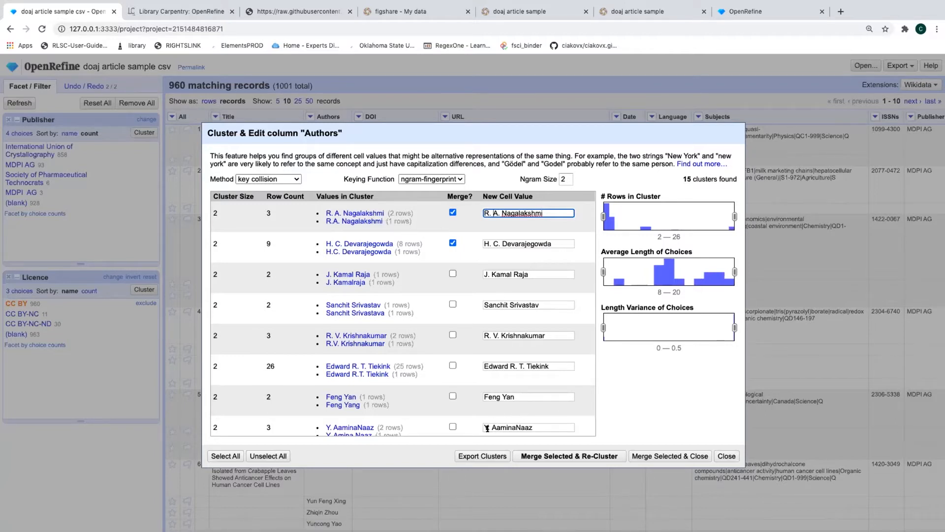
# Merge the checked author clusters, then close clustering and dismiss the alert
pyautogui.click(546, 456)
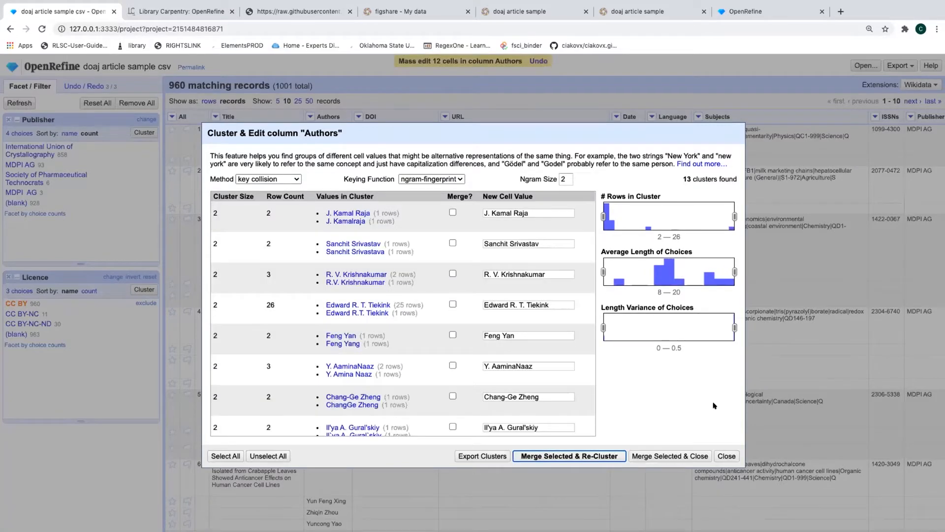
pyautogui.click(652, 454)
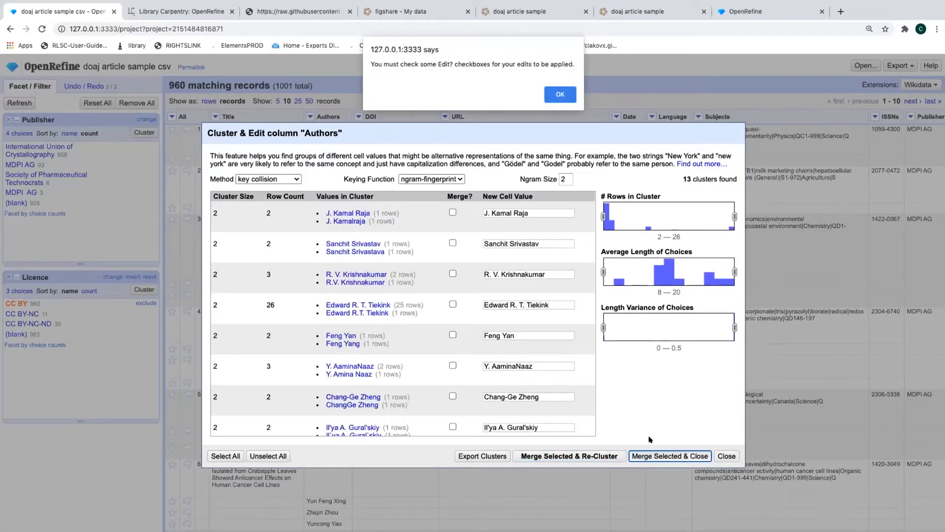
pyautogui.click(561, 95)
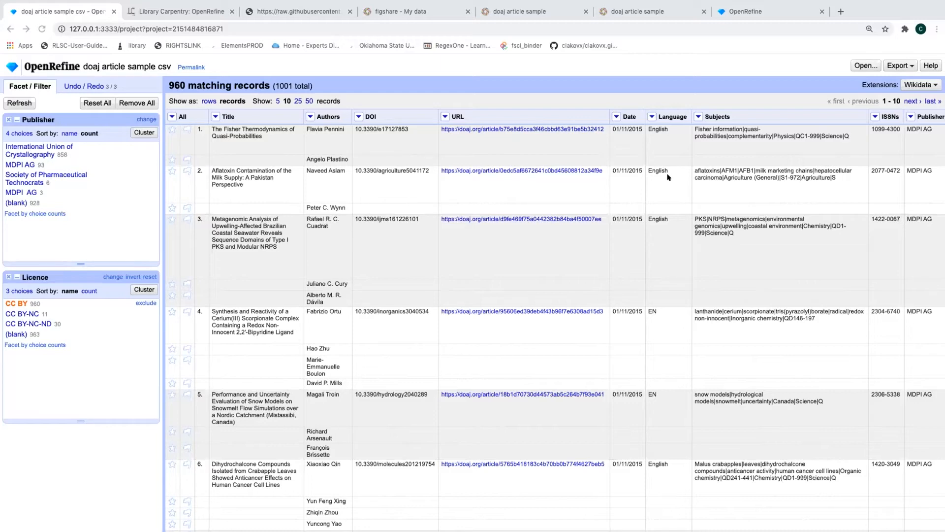
pyautogui.hscroll(2, 824, 212)
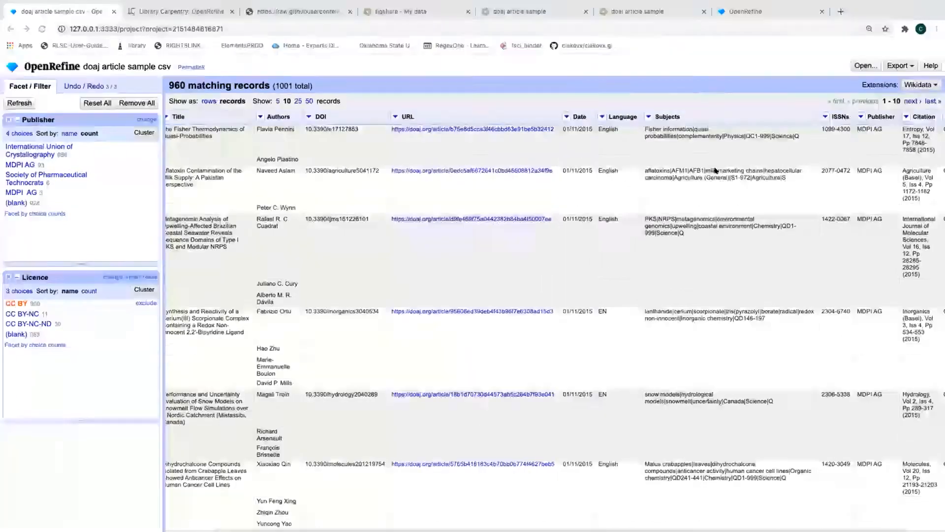
pyautogui.click(600, 116)
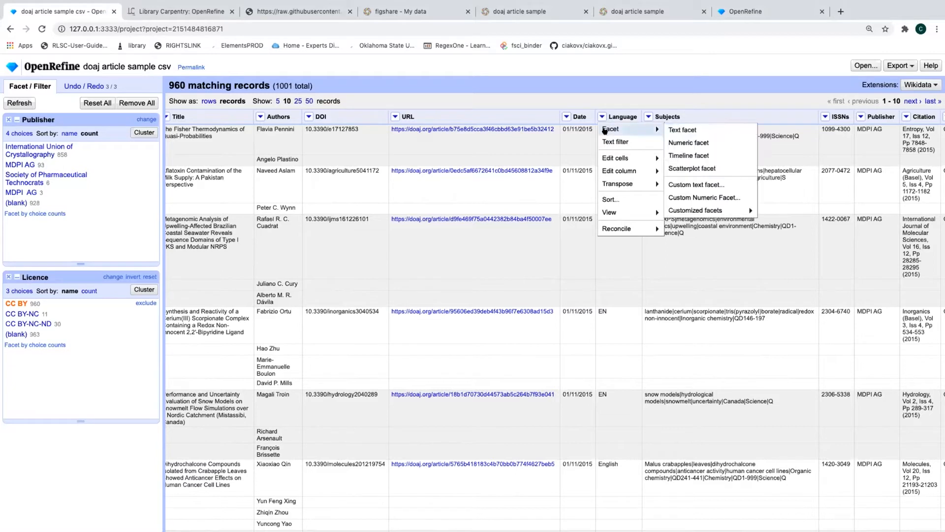
pyautogui.moveTo(609, 158)
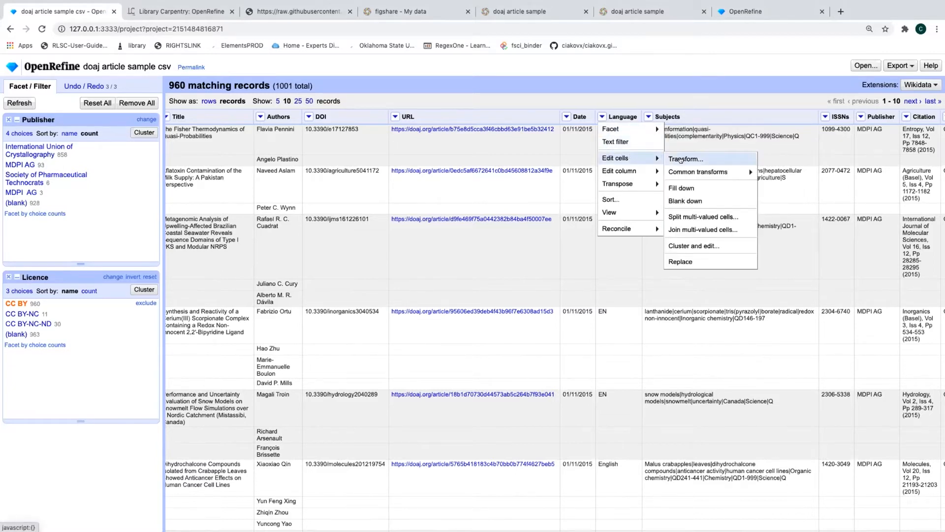
pyautogui.moveTo(688, 171)
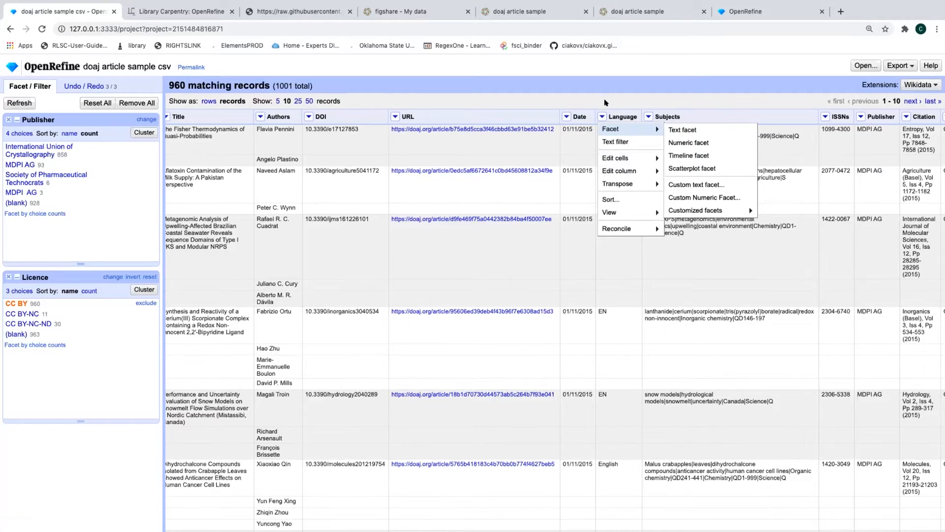
pyautogui.moveTo(621, 175)
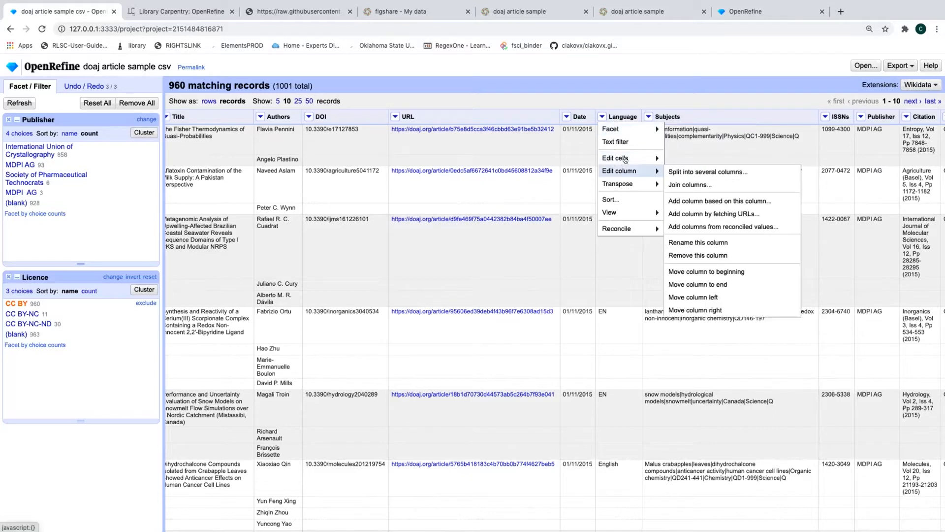
pyautogui.moveTo(622, 159)
pyautogui.moveTo(704, 173)
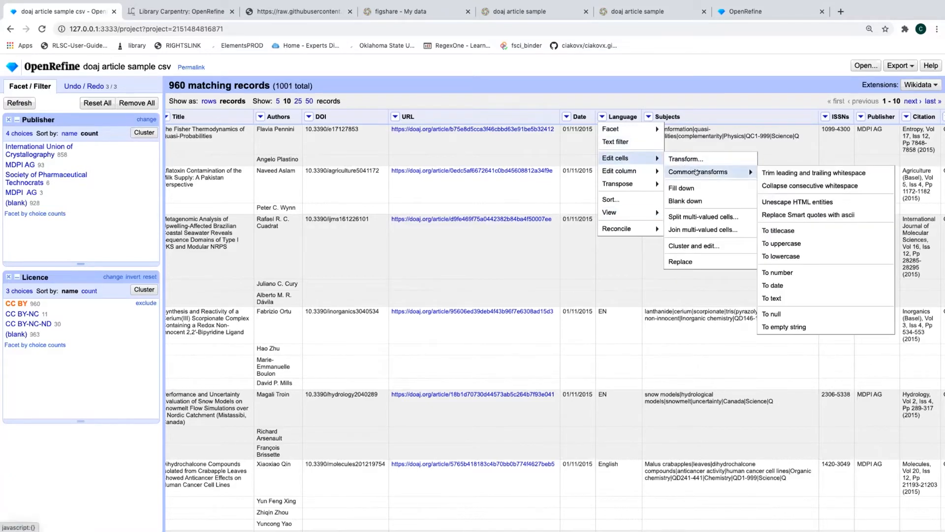
pyautogui.click(771, 315)
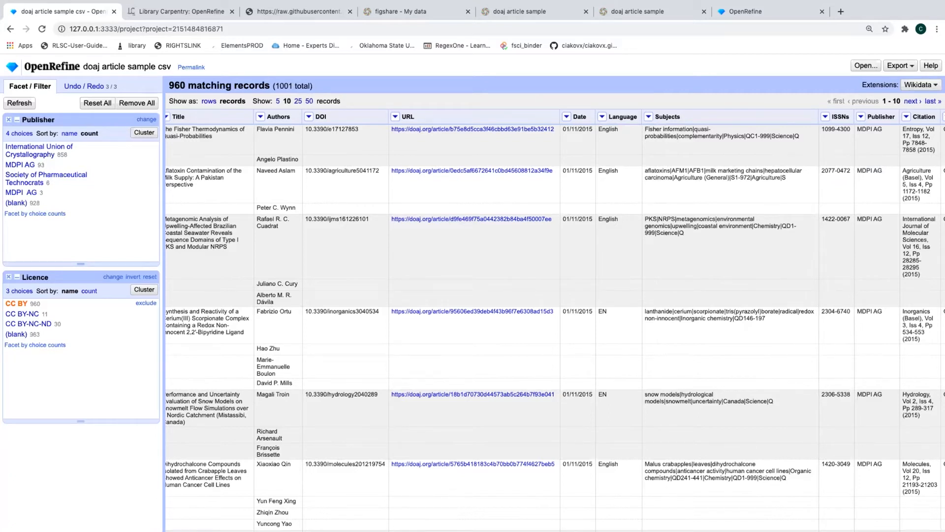
# Switch to rows mode, showing 960 matching rows out of 4009
pyautogui.click(204, 101)
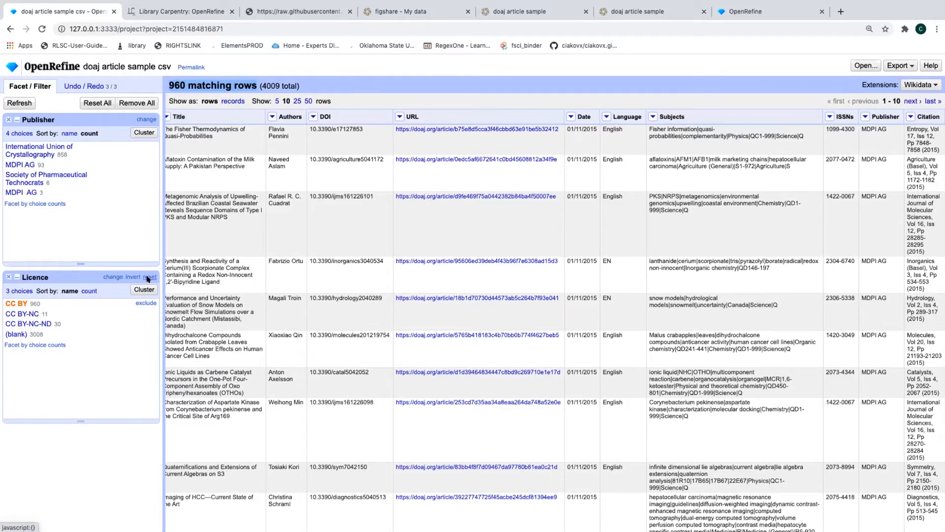
pyautogui.click(148, 277)
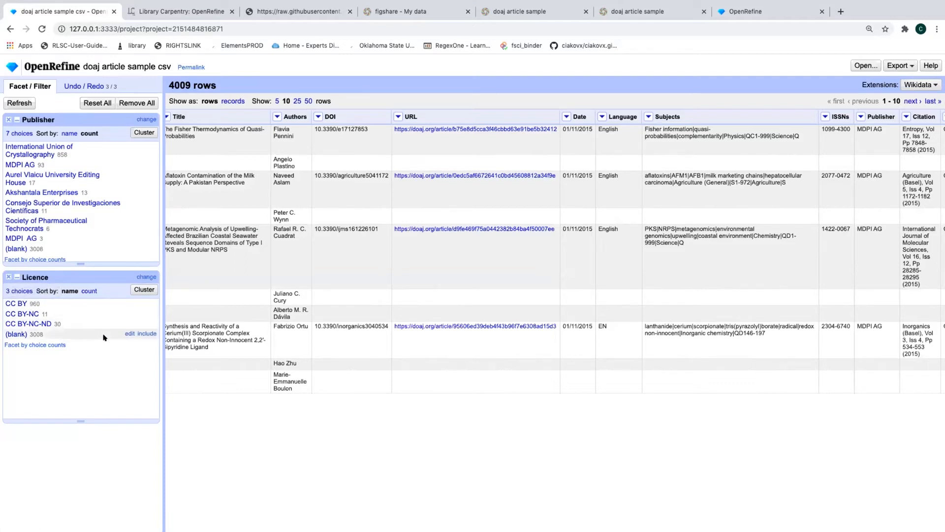
pyautogui.click(13, 333)
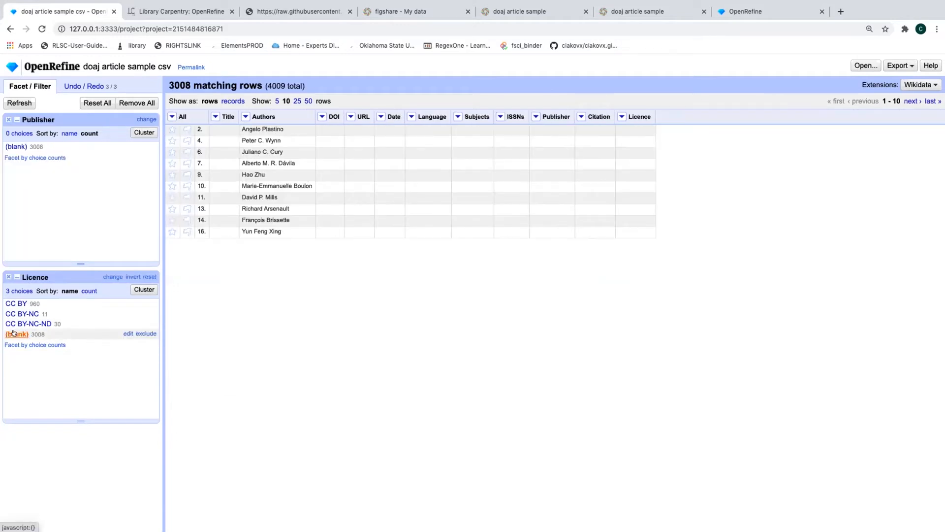
pyautogui.click(15, 303)
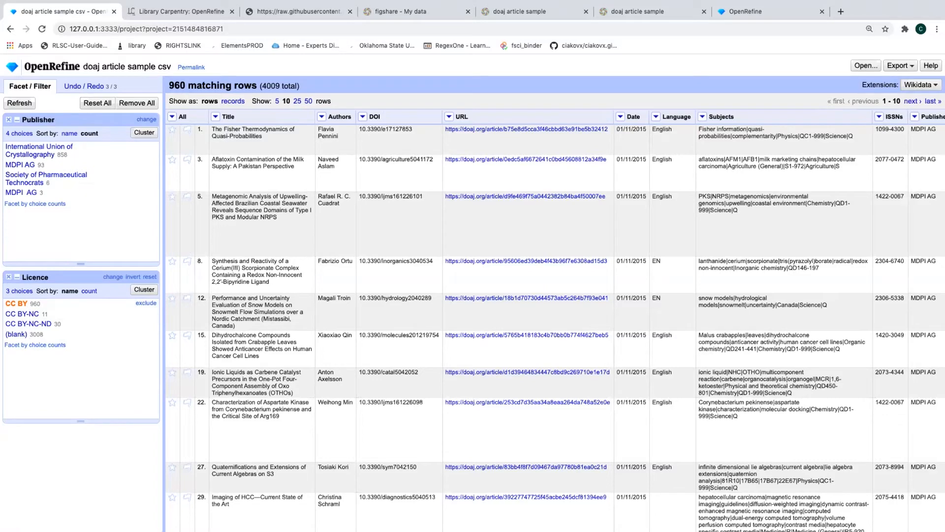
pyautogui.hscroll(3, 861, 261)
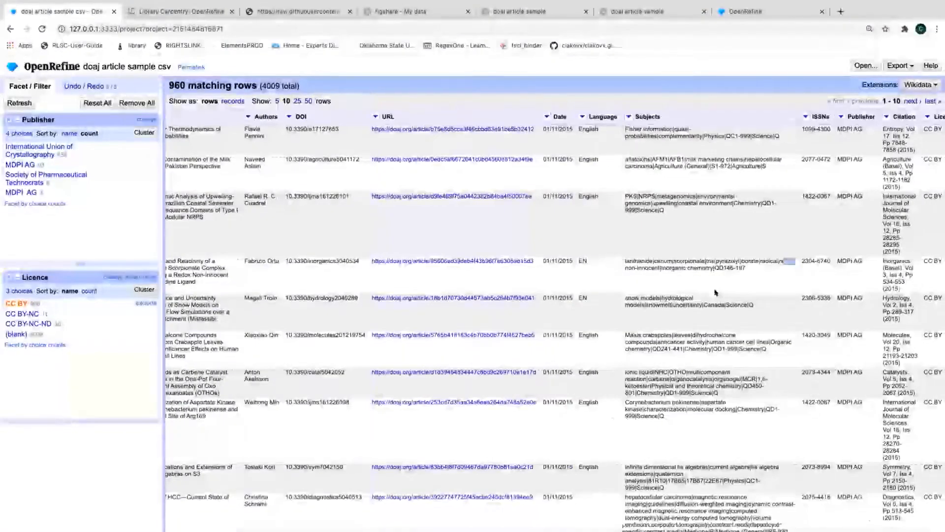
# Add a Publisher text facet listing 4 choices, with MDPI AG appearing twice
pyautogui.click(826, 116)
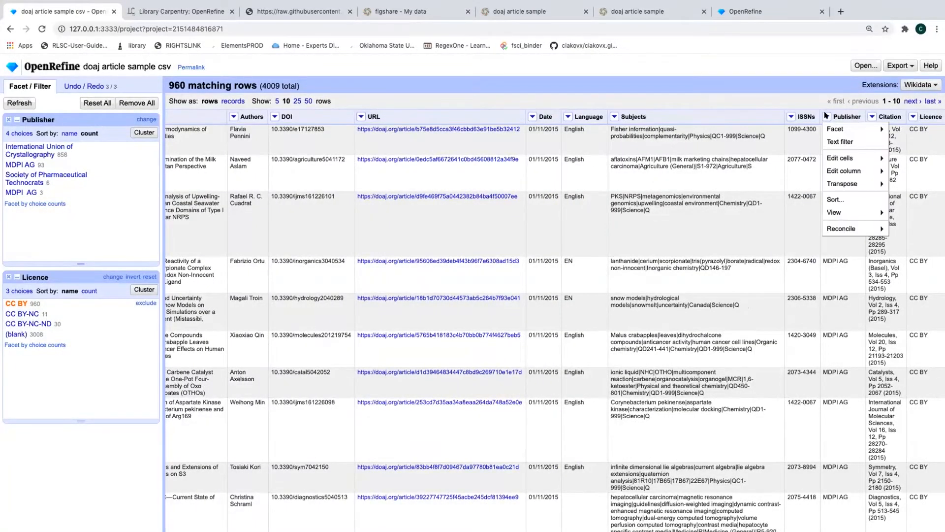
pyautogui.moveTo(832, 129)
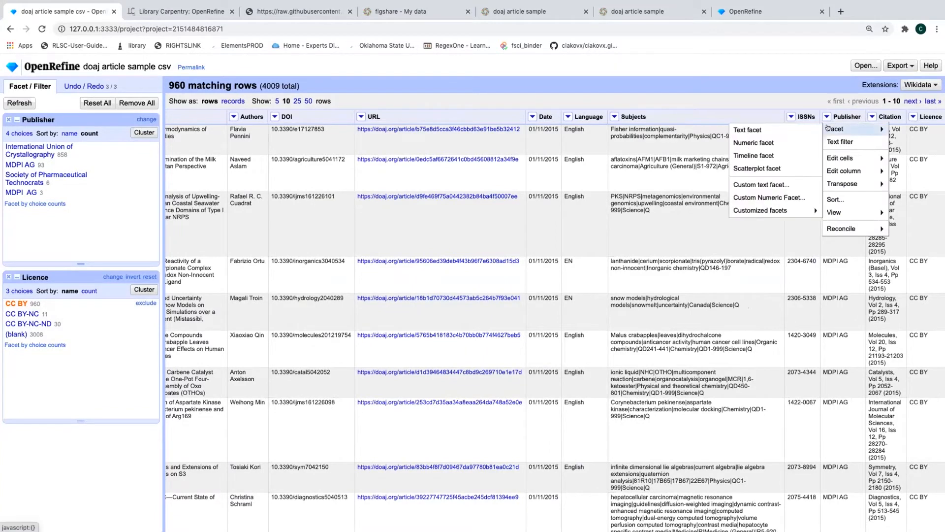
pyautogui.click(743, 129)
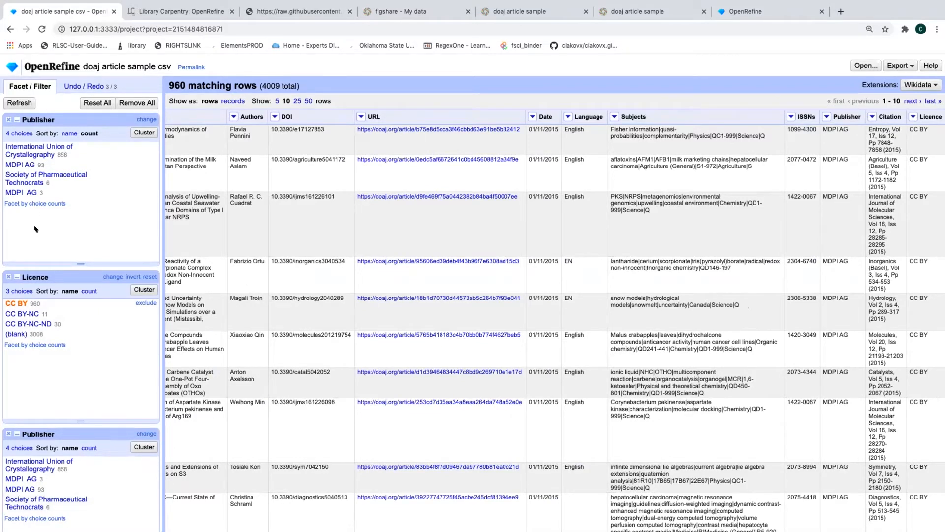
# Bring up the Publisher column's Edit cells > Common transforms menu
pyautogui.click(826, 117)
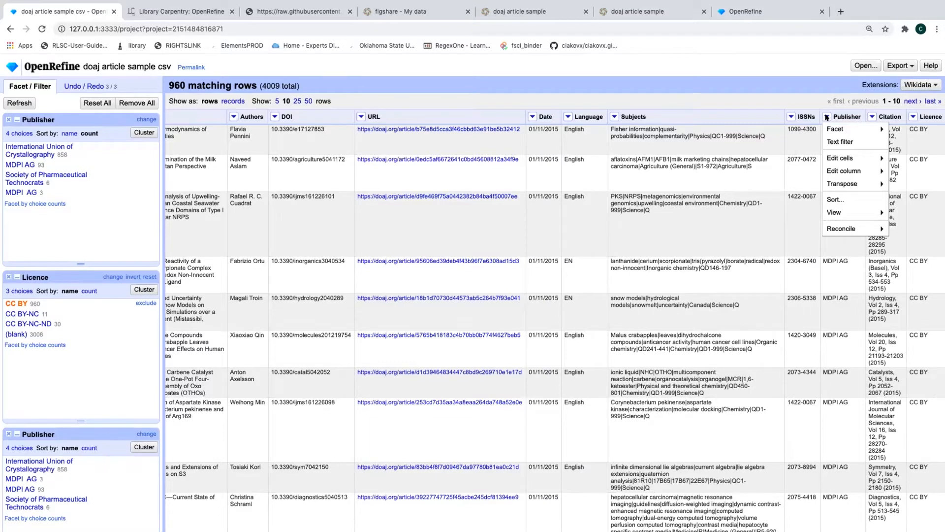
pyautogui.moveTo(836, 158)
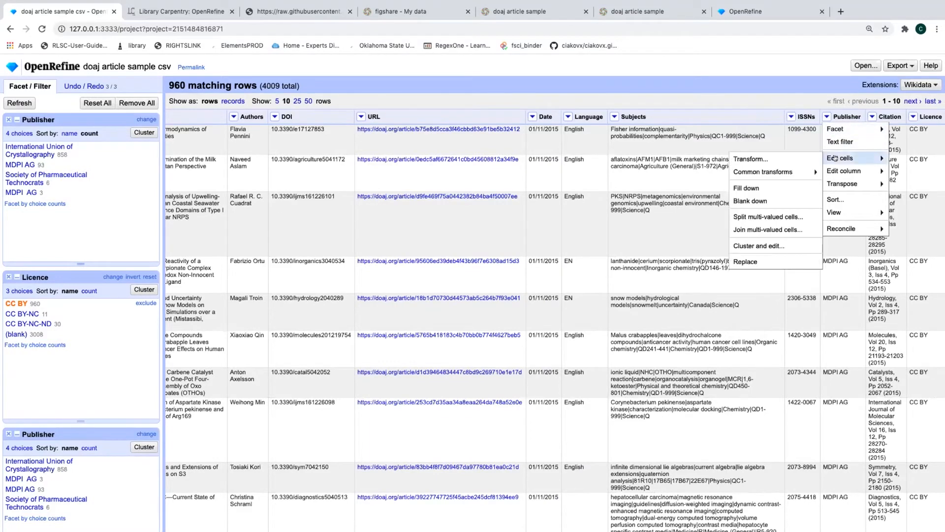
pyautogui.moveTo(783, 175)
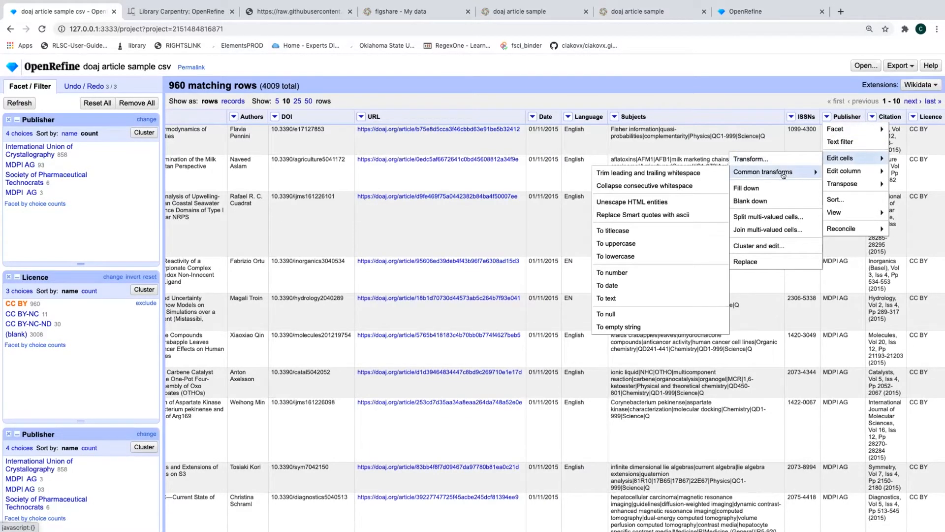
# Collapse repeated spaces in Publisher values and refresh facets so MDPI AG merges into one entry of 96
pyautogui.click(663, 186)
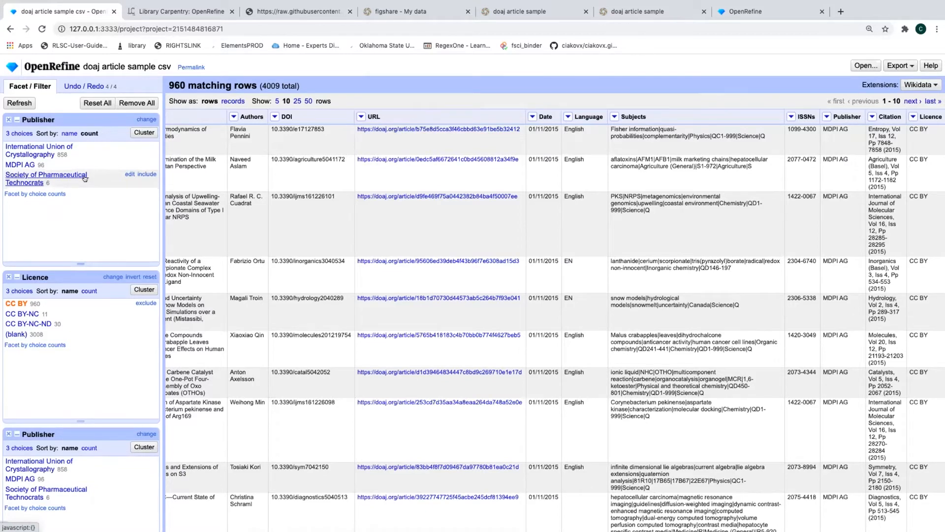
pyautogui.click(20, 103)
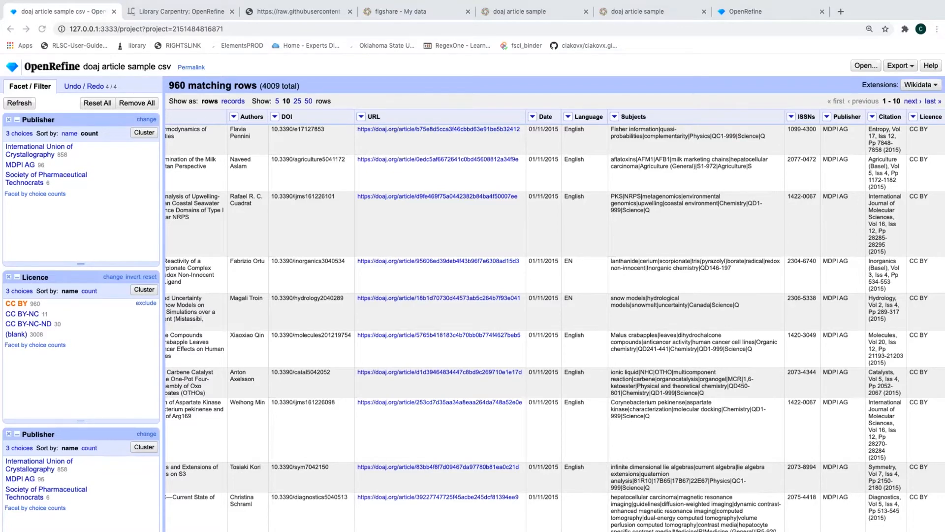
# Close the bottom duplicate Publisher facet, keeping one Publisher and one Licence facet
pyautogui.hscroll(-4, 361, 323)
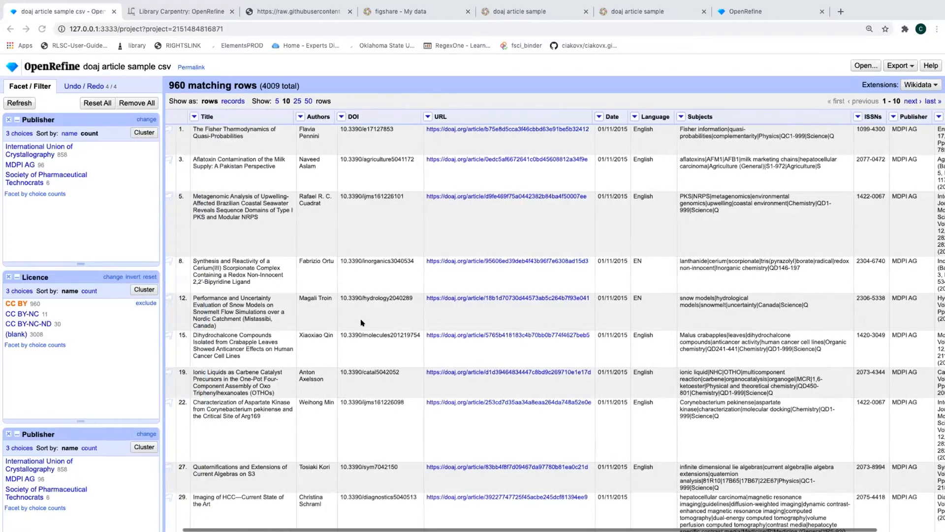
pyautogui.scroll(-1, 265, 164)
pyautogui.scroll(1, 265, 164)
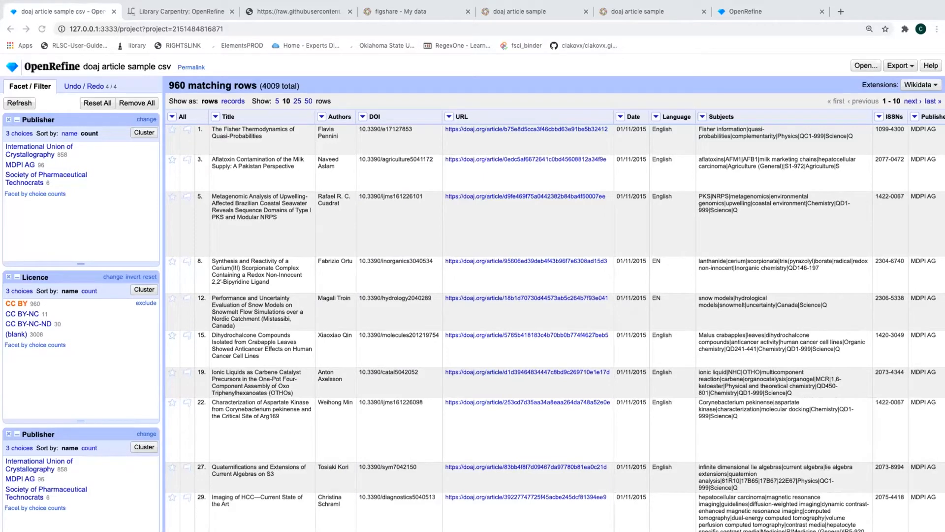
pyautogui.hscroll(3, 500, 290)
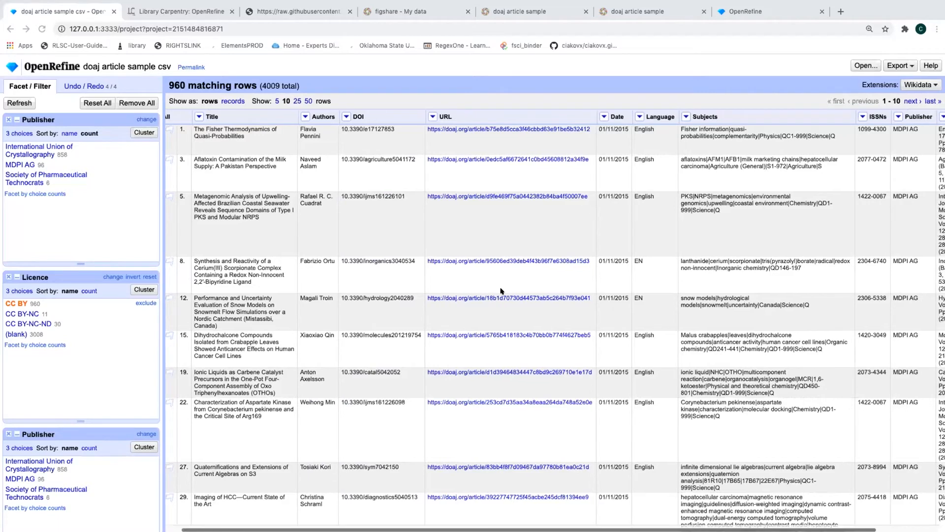
pyautogui.hscroll(1, 501, 291)
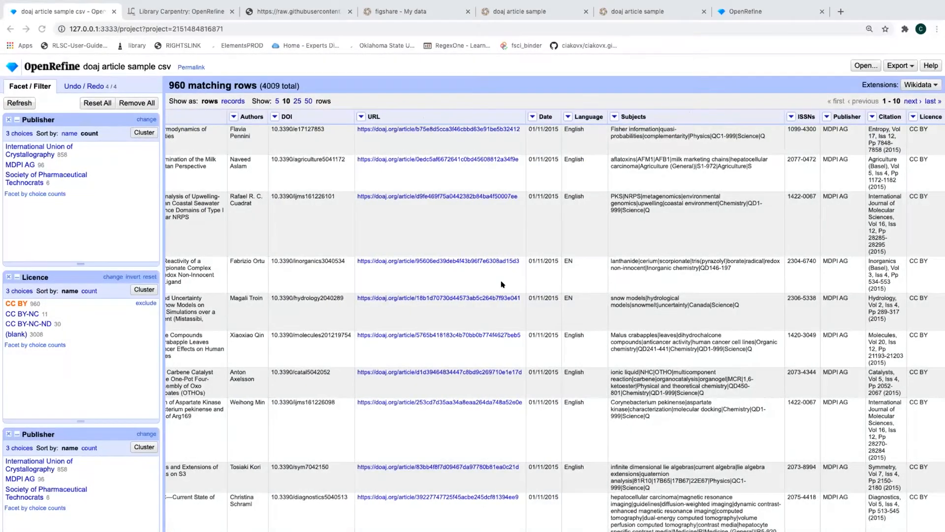
pyautogui.click(827, 118)
pyautogui.moveTo(828, 128)
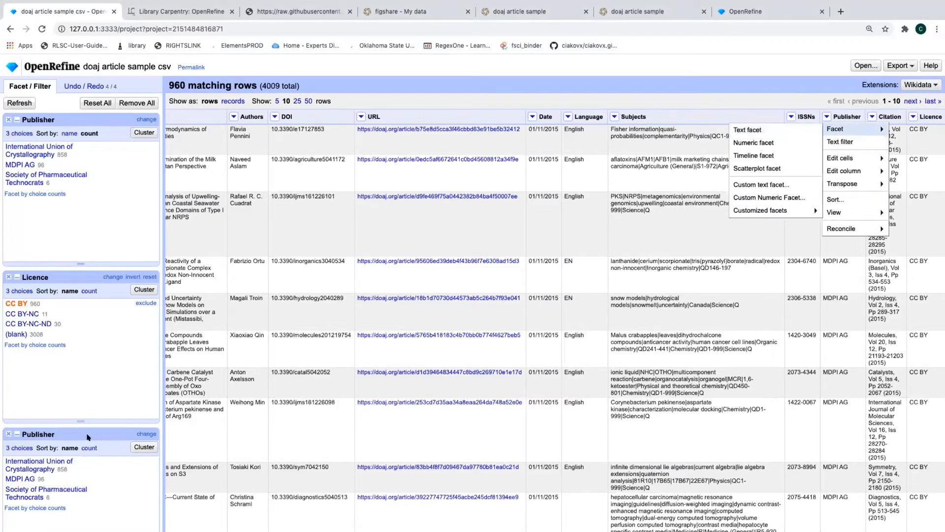
pyautogui.click(5, 432)
pyautogui.click(8, 434)
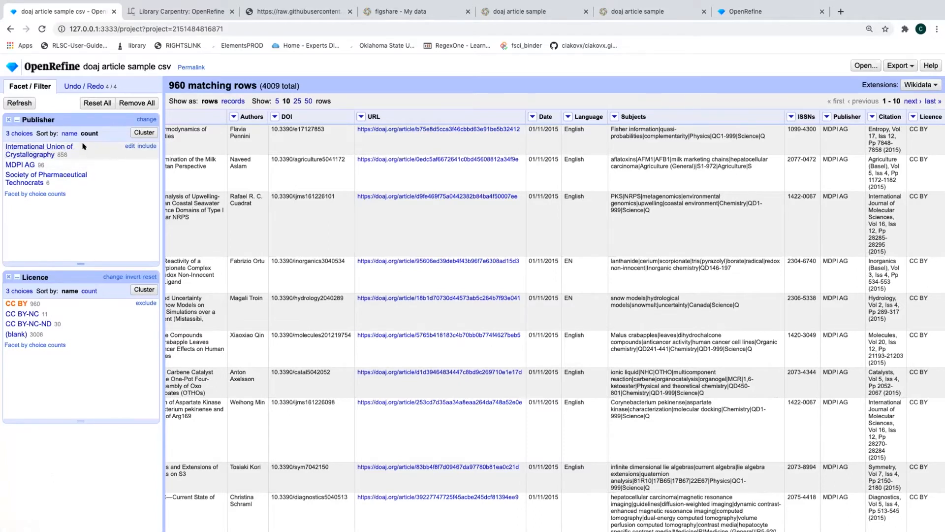
# Reset the Licence facet, sort publishers by name, and include only Akshantala Enterprises (13 rows)
pyautogui.click(150, 276)
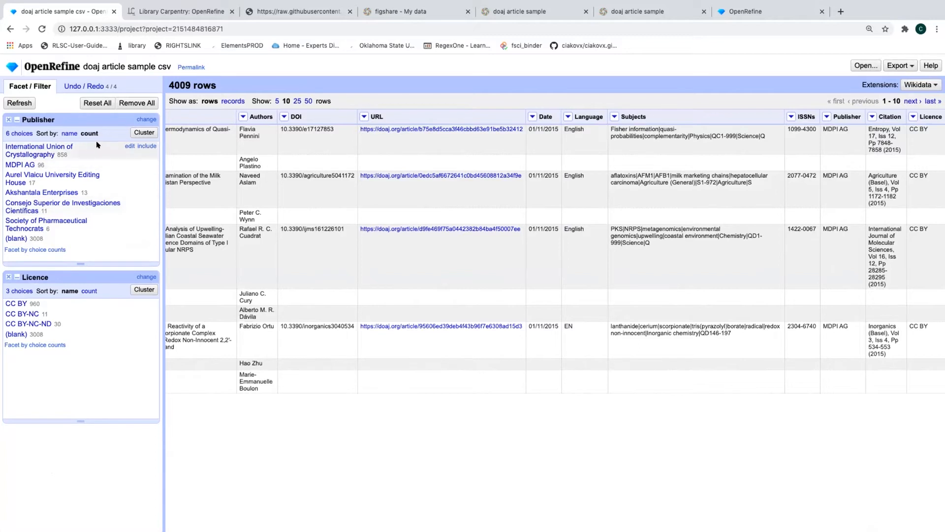
pyautogui.click(69, 133)
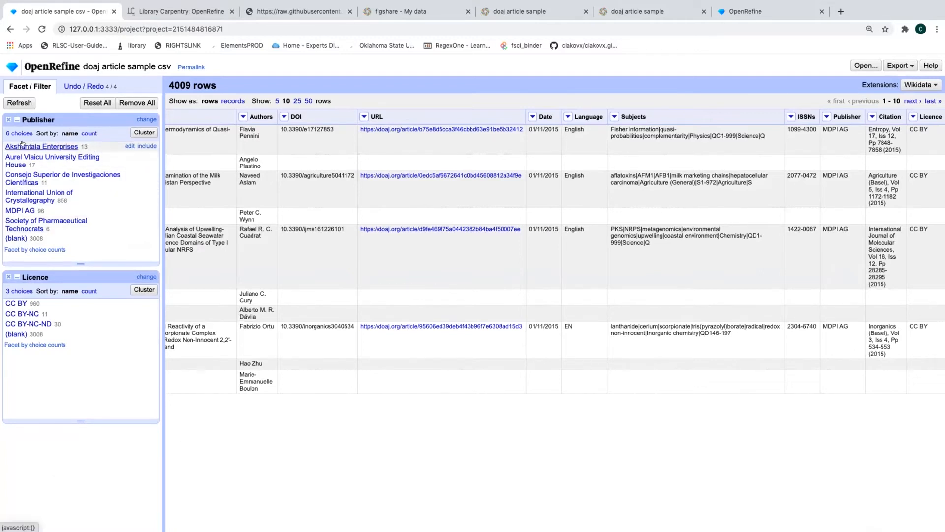
pyautogui.click(147, 146)
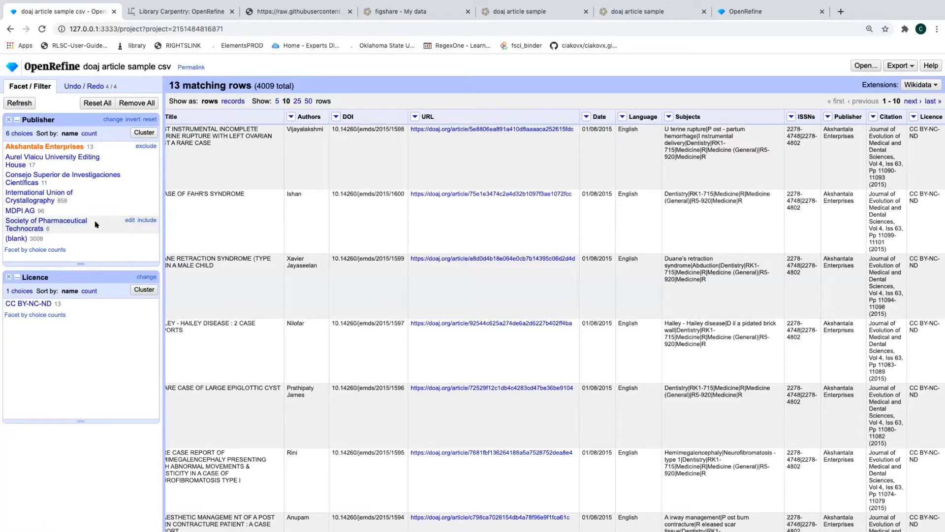
# Also include Society of Pharmaceutical Technocrats in the publisher filter, giving 19 matching rows
pyautogui.click(147, 221)
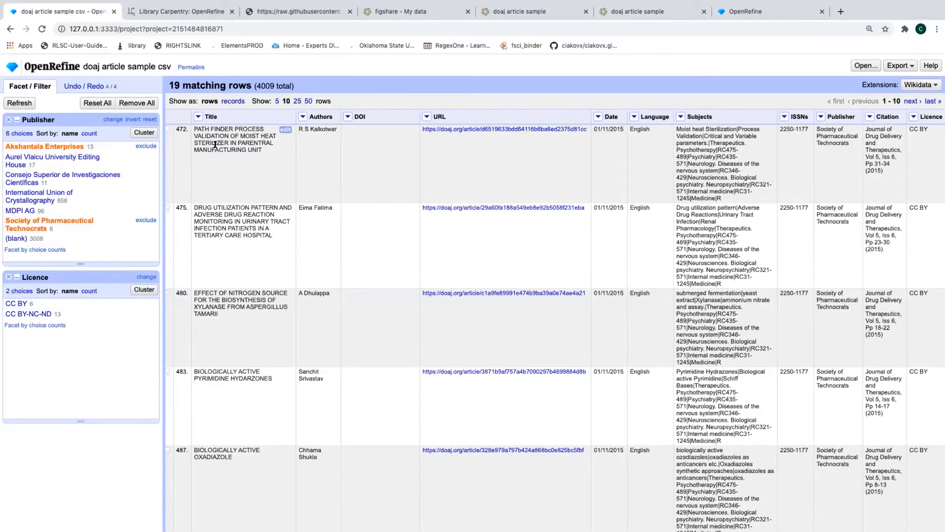
pyautogui.scroll(-2, 215, 167)
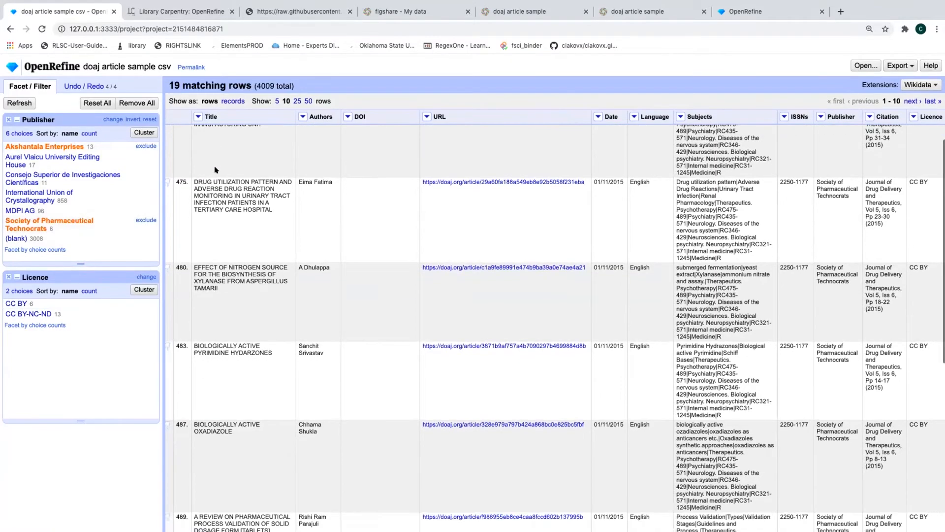
pyautogui.scroll(-10, 215, 170)
pyautogui.scroll(12, 216, 187)
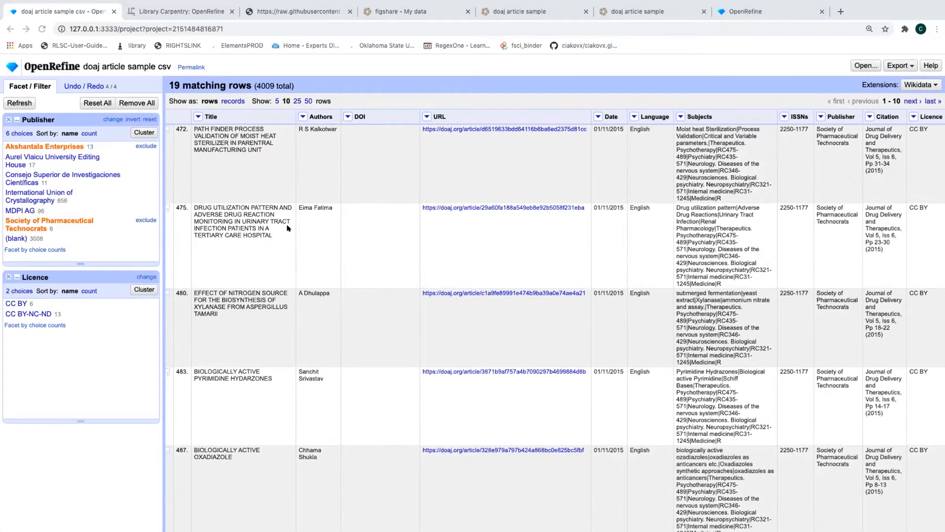
pyautogui.click(168, 81)
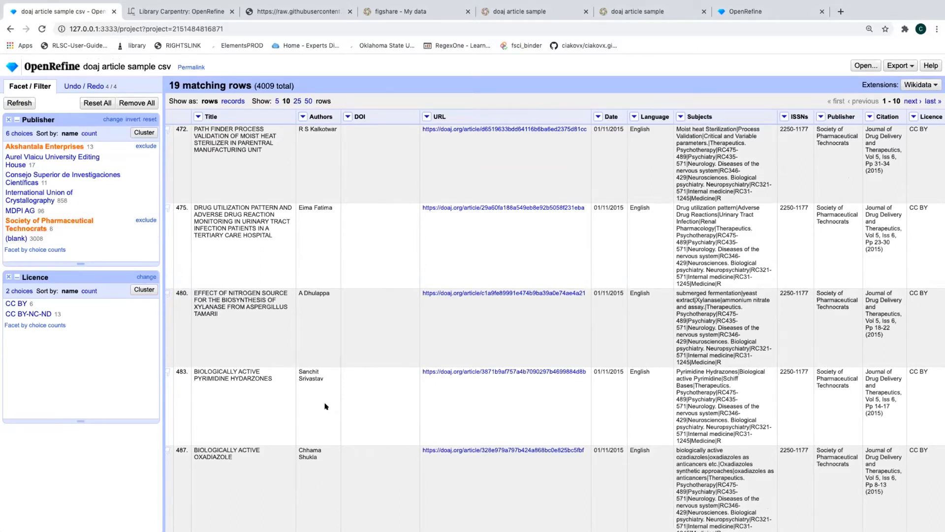
# Bring up the Edit cells options for the Title column
pyautogui.click(197, 116)
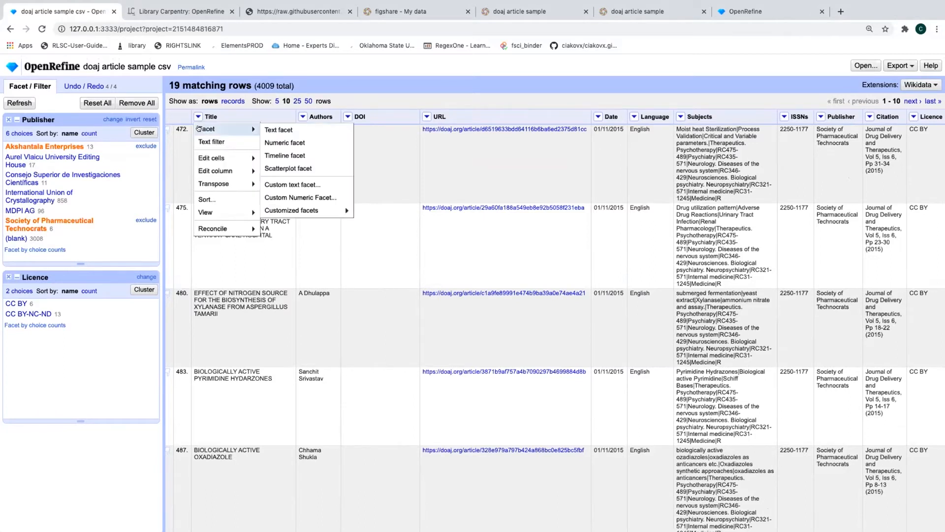
pyautogui.moveTo(222, 157)
pyautogui.moveTo(294, 173)
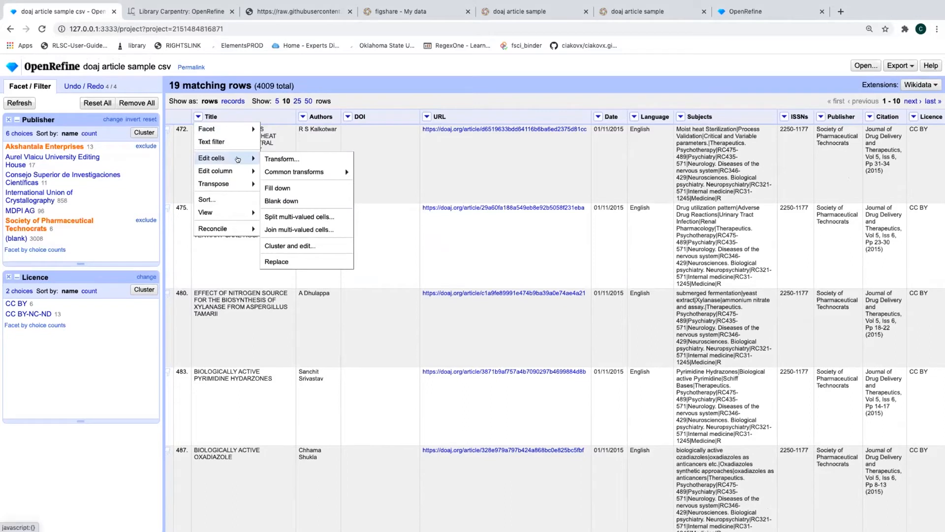
# Transform the 19 Title cells with the GREL expression value.toTitlecase()
pyautogui.click(283, 158)
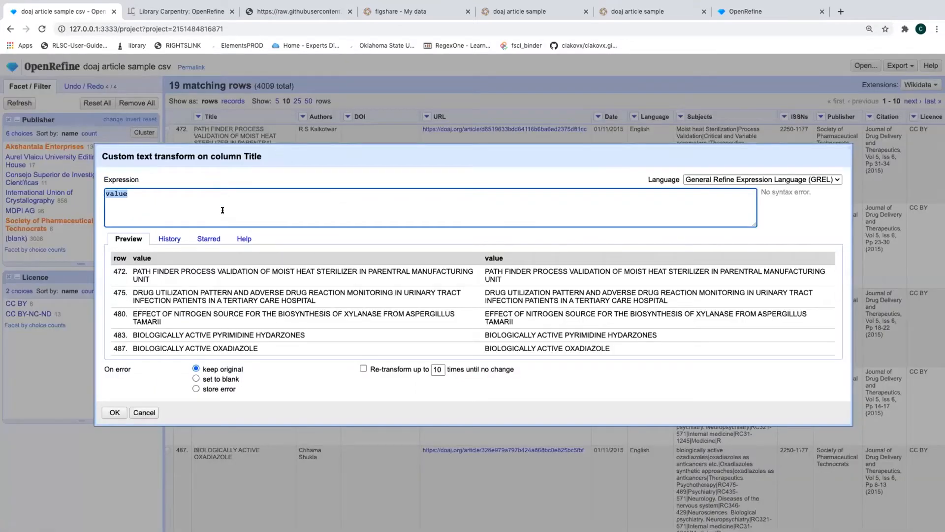
pyautogui.press('Right')
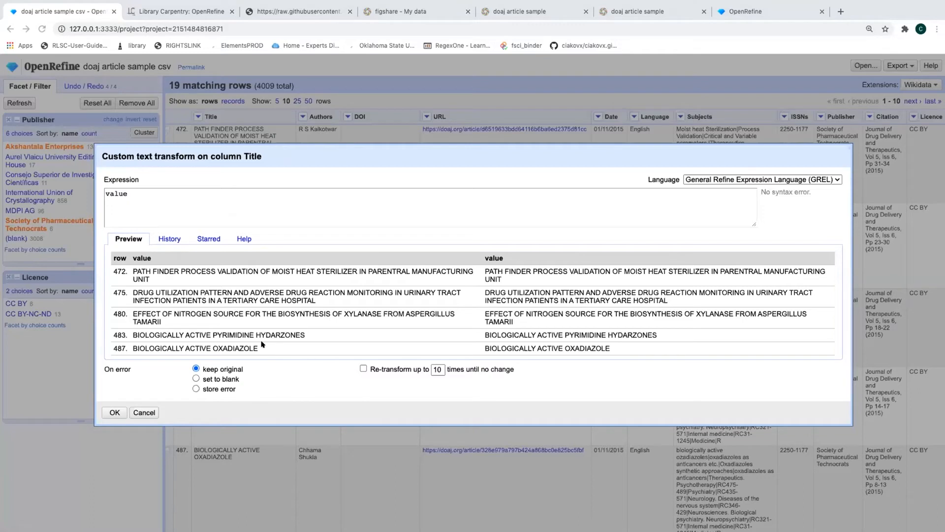
pyautogui.click(163, 192)
pyautogui.write('.')
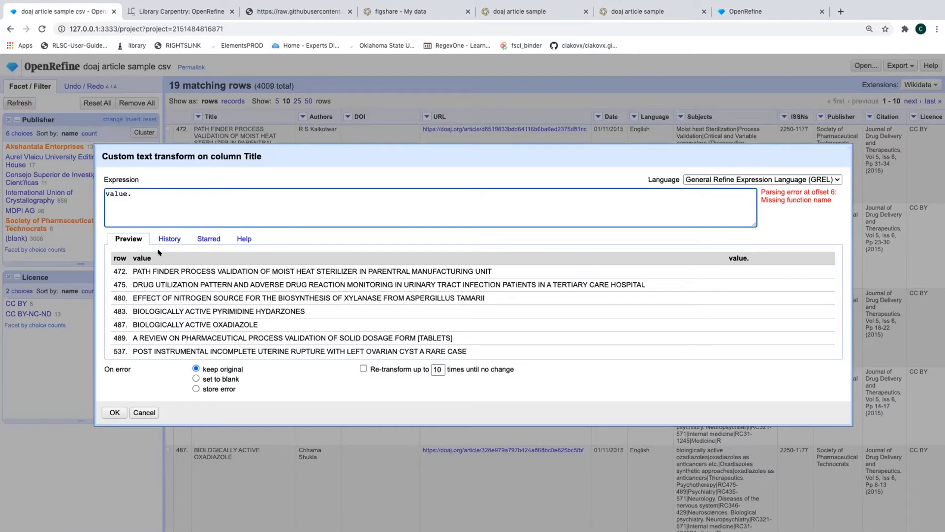
pyautogui.write('toT')
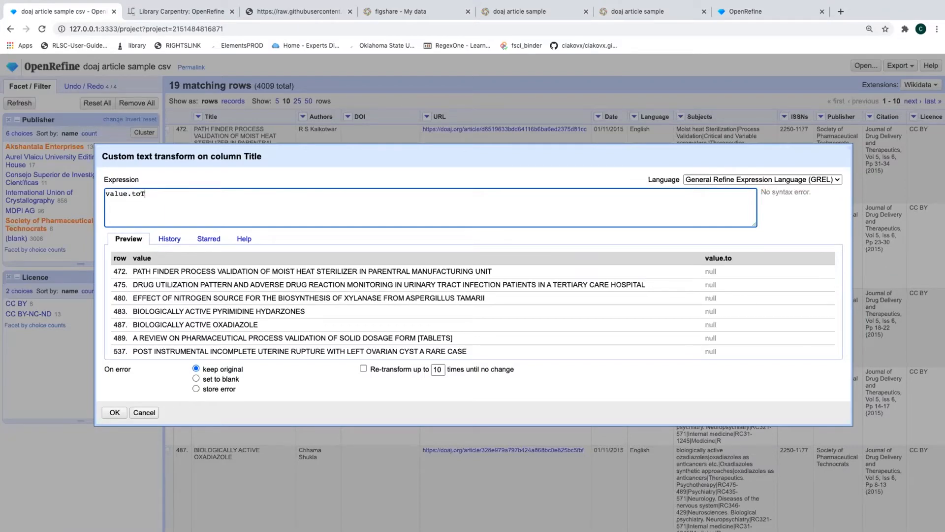
pyautogui.write('itlecase')
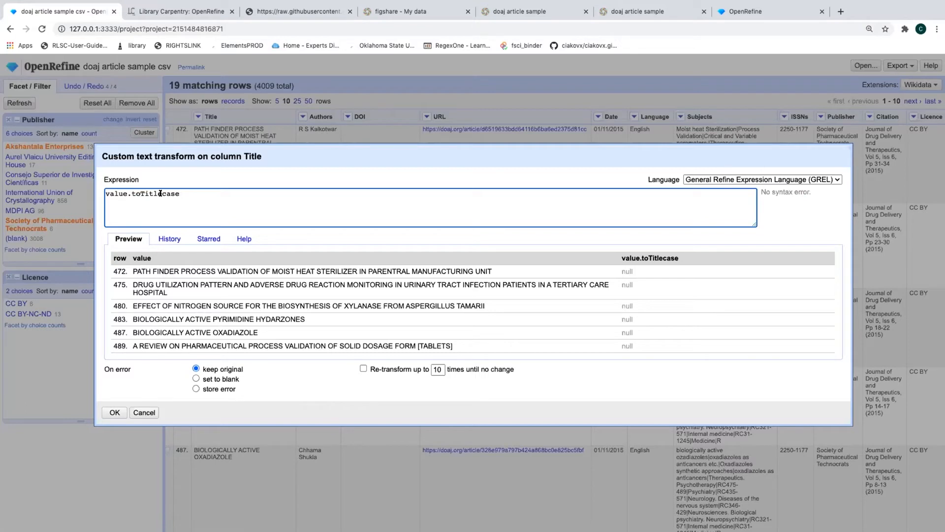
pyautogui.moveTo(144, 193); pyautogui.dragTo(183, 194)
pyautogui.click(183, 194)
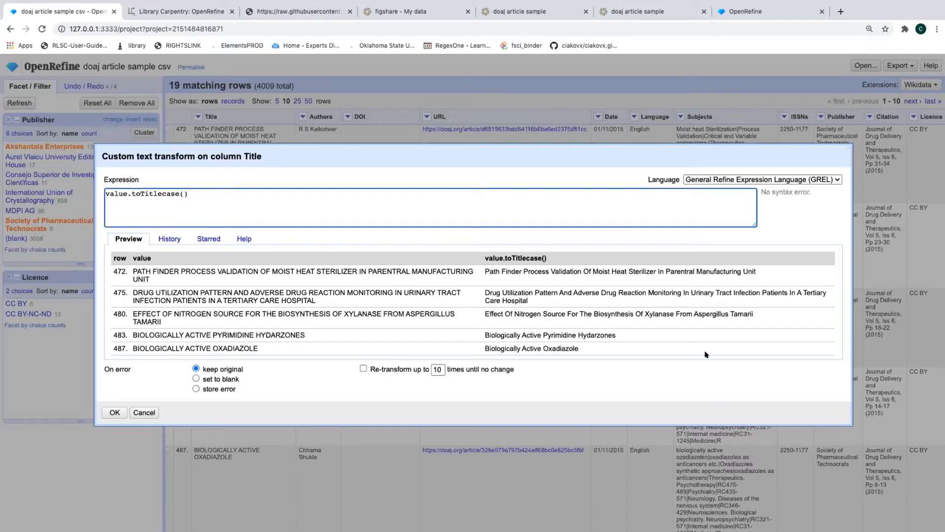
pyautogui.scroll(-3, 680, 324)
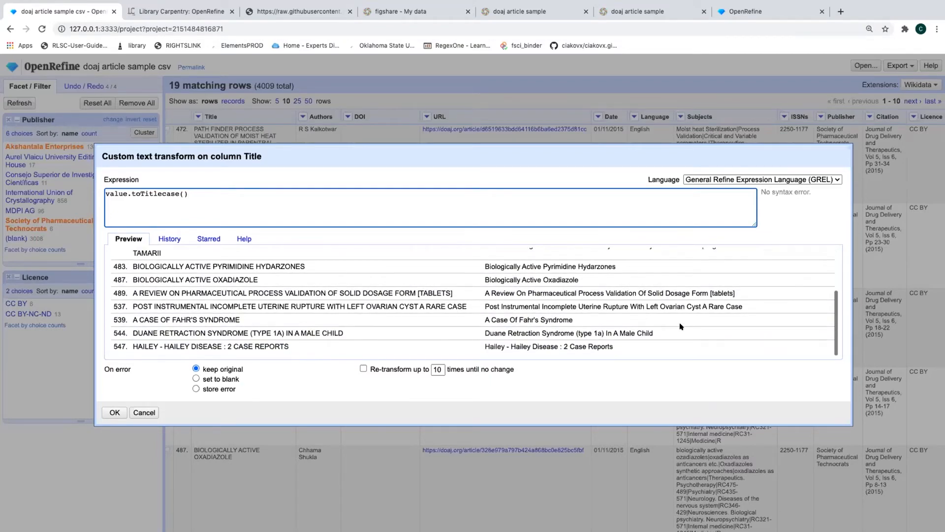
pyautogui.scroll(3, 654, 301)
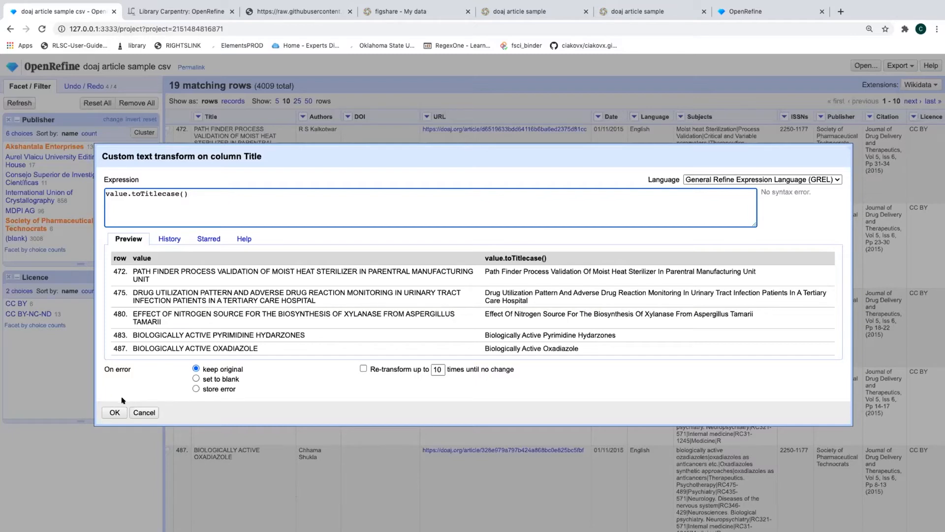
pyautogui.click(111, 412)
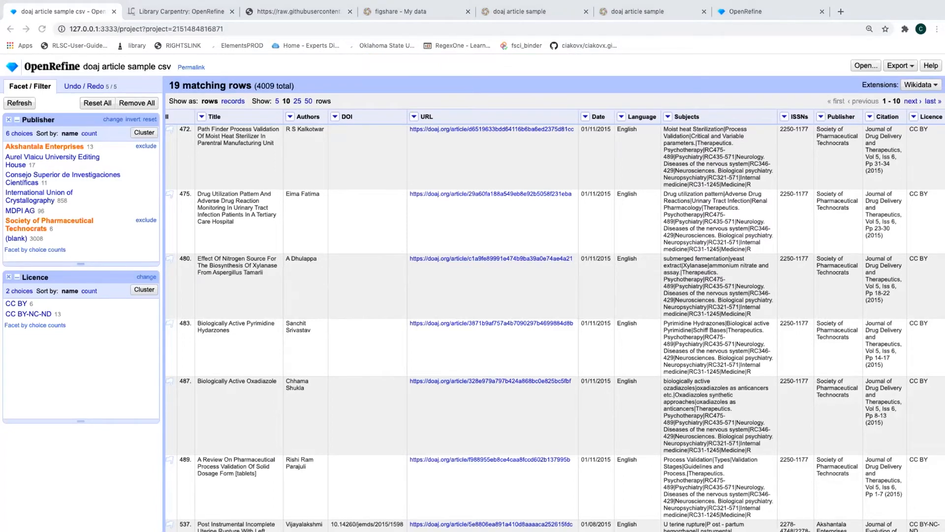
# Show the Undo / Redo history listing five edits, ending with the title-case transform
pyautogui.click(73, 84)
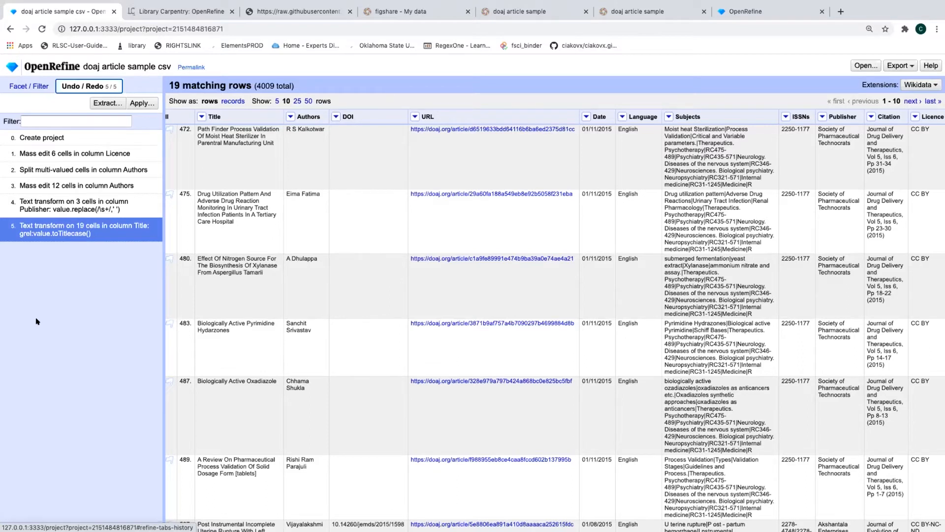
# Open the Extract Operation History dialog to show the five recorded operations as JSON
pyautogui.click(103, 104)
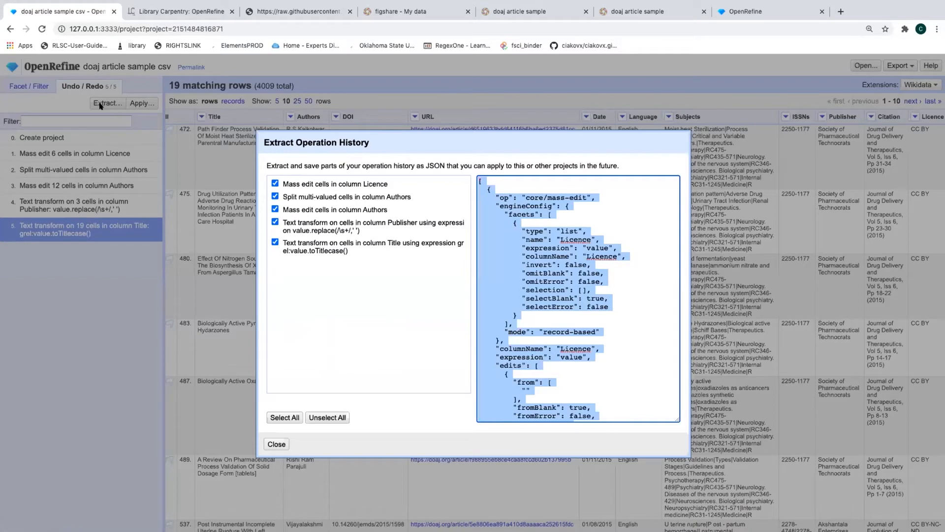
# Scroll the JSON, briefly excluding then re-including the Title transform and Authors mass edit
pyautogui.scroll(-3, 542, 252)
pyautogui.scroll(-15, 542, 252)
pyautogui.scroll(-10, 542, 252)
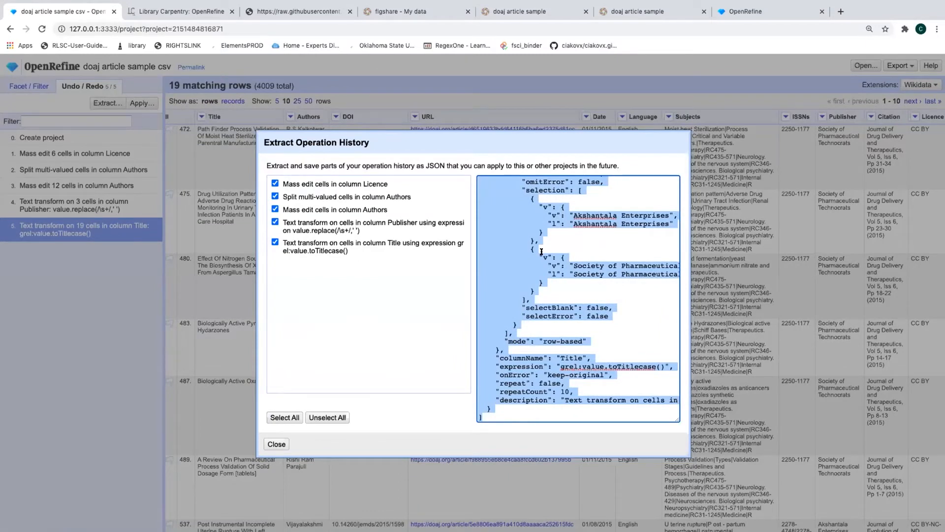
pyautogui.scroll(20, 542, 252)
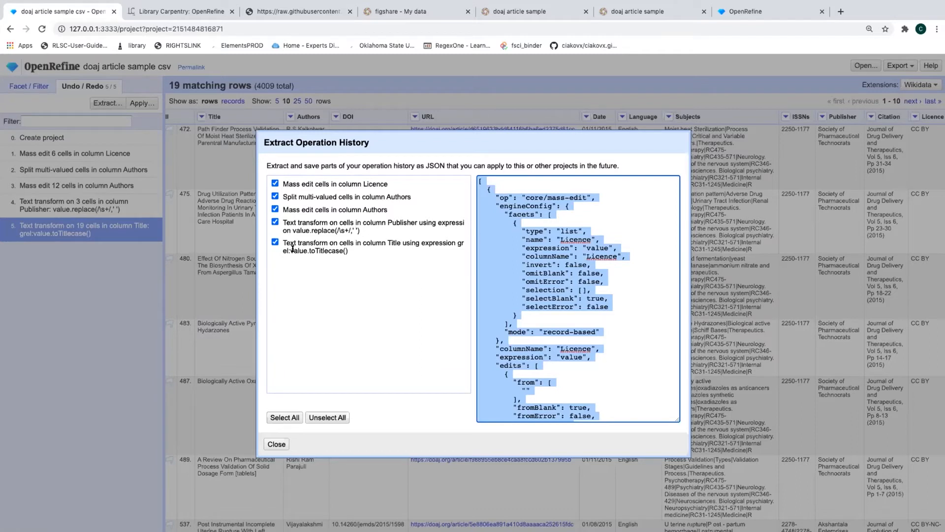
pyautogui.click(275, 242)
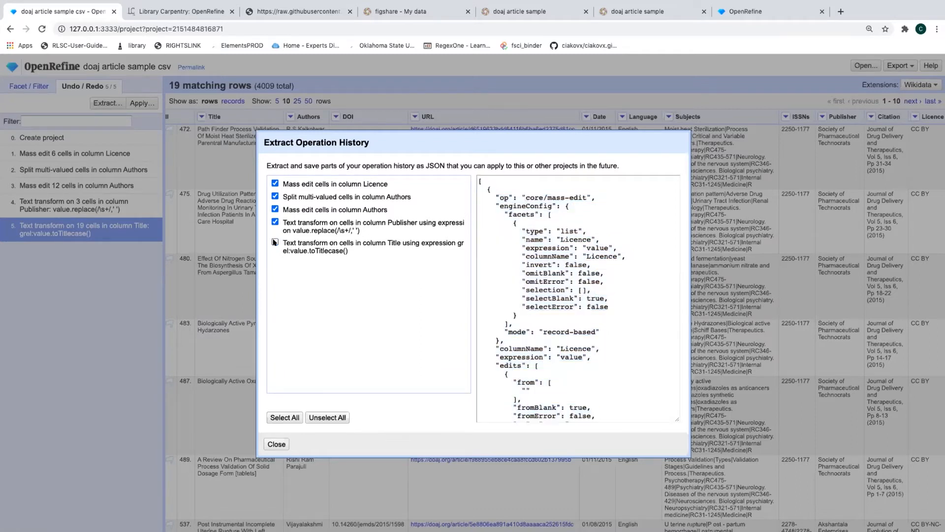
pyautogui.click(274, 243)
pyautogui.click(275, 209)
pyautogui.click(275, 210)
# Select the entire JSON operation history text and close the extraction window
pyautogui.click(543, 272)
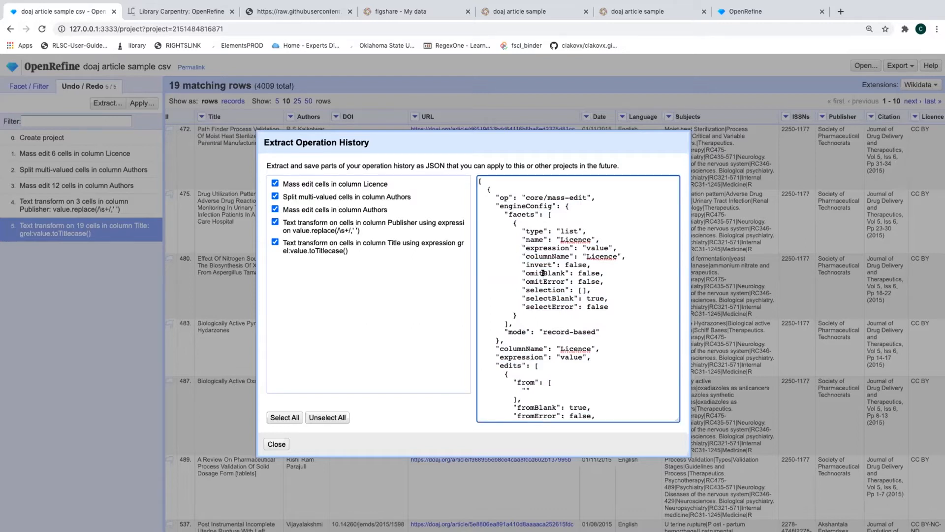
pyautogui.hotkey('ctrl', 'a')
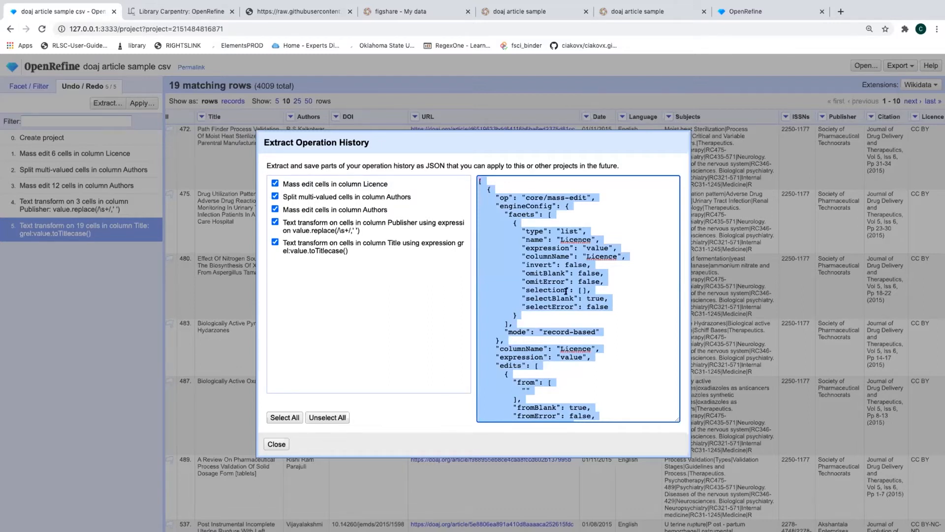
pyautogui.click(277, 443)
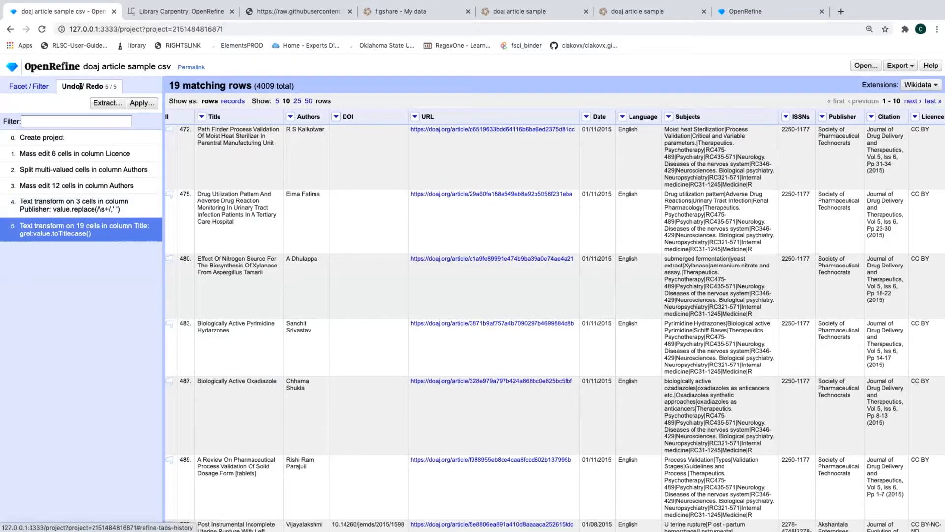
# Revert the project to its original state by selecting '0. Create project' in the history
pyautogui.click(141, 103)
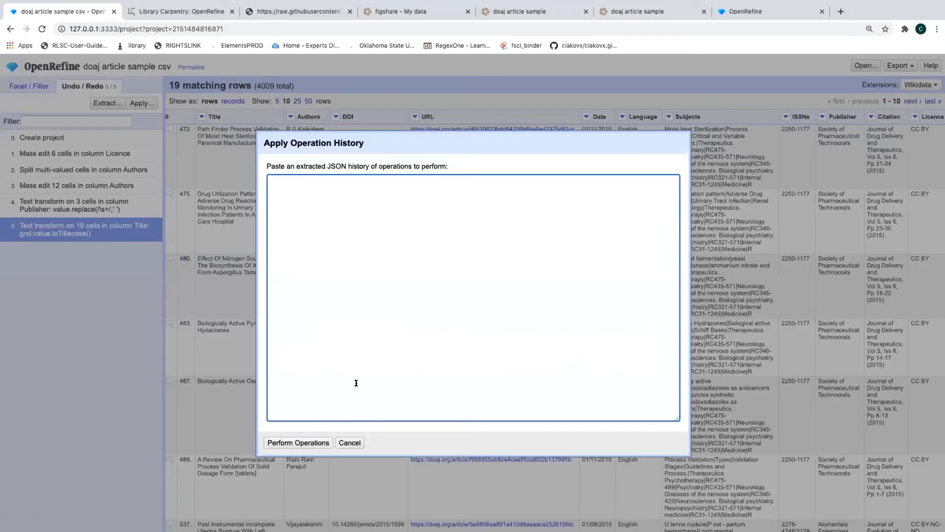
pyautogui.click(350, 442)
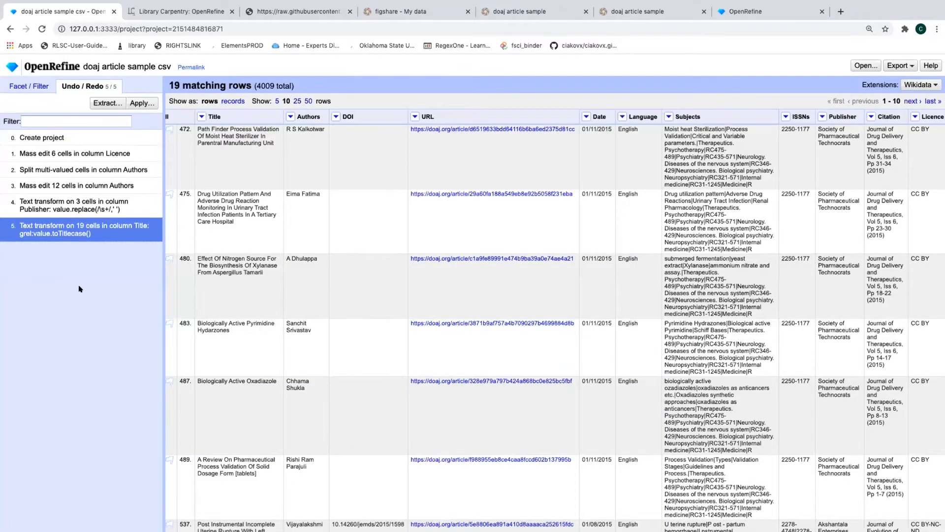
pyautogui.click(39, 139)
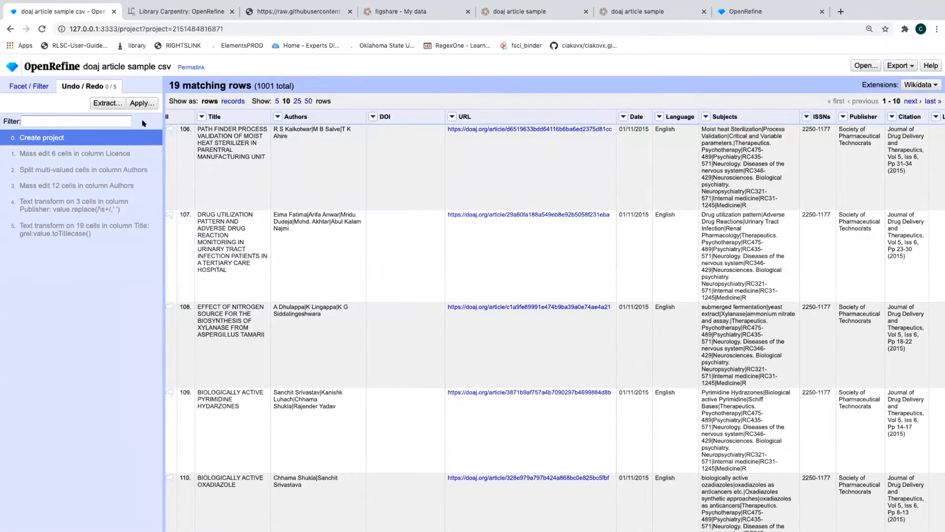
# Paste the copied JSON into Apply Operation History and perform all five operations
pyautogui.click(140, 104)
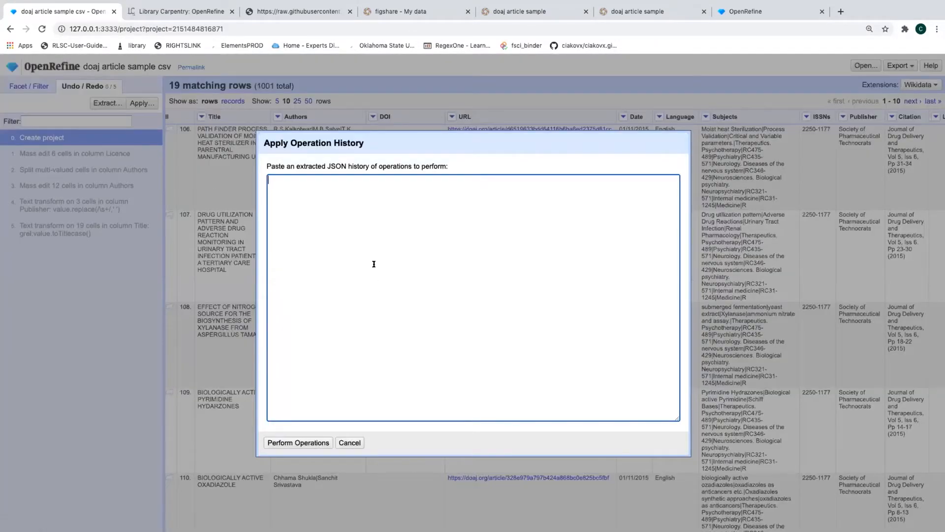
pyautogui.press('super+v')
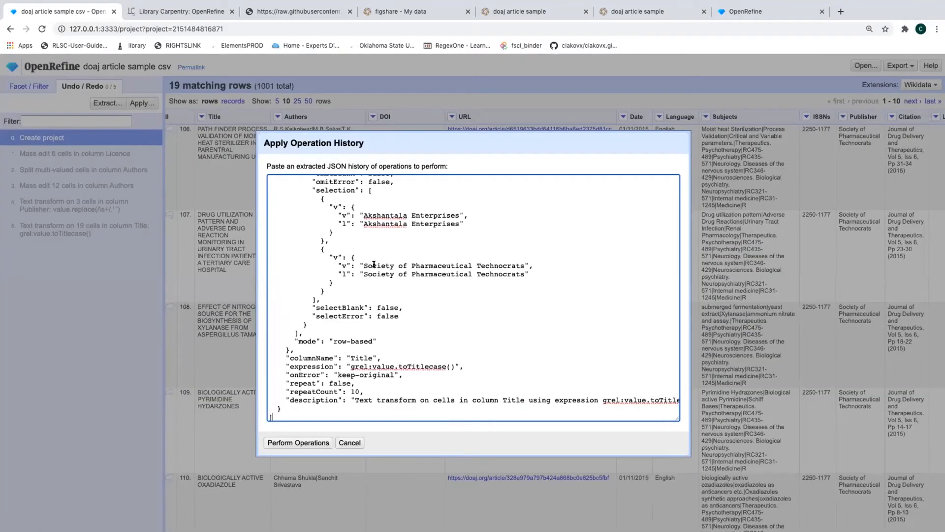
pyautogui.click(298, 441)
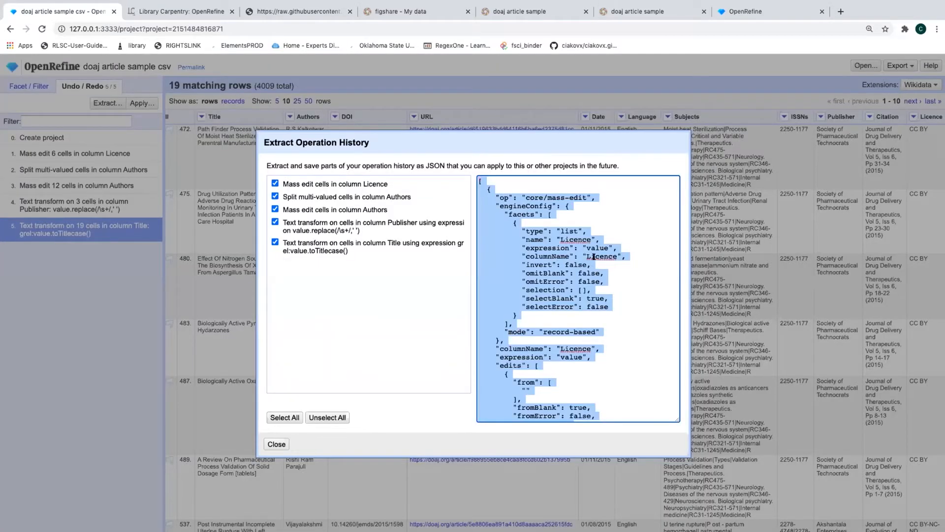
pyautogui.click(589, 256)
pyautogui.doubleClick(613, 255)
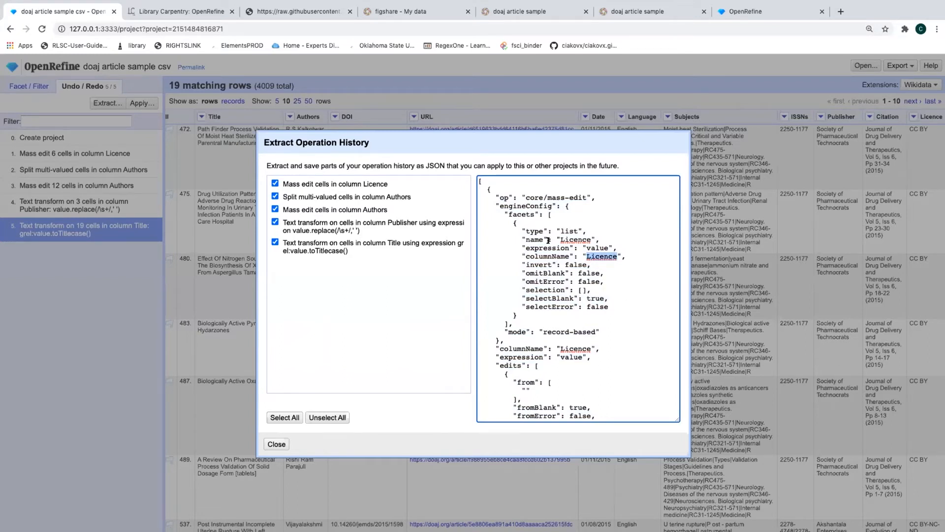
pyautogui.click(276, 444)
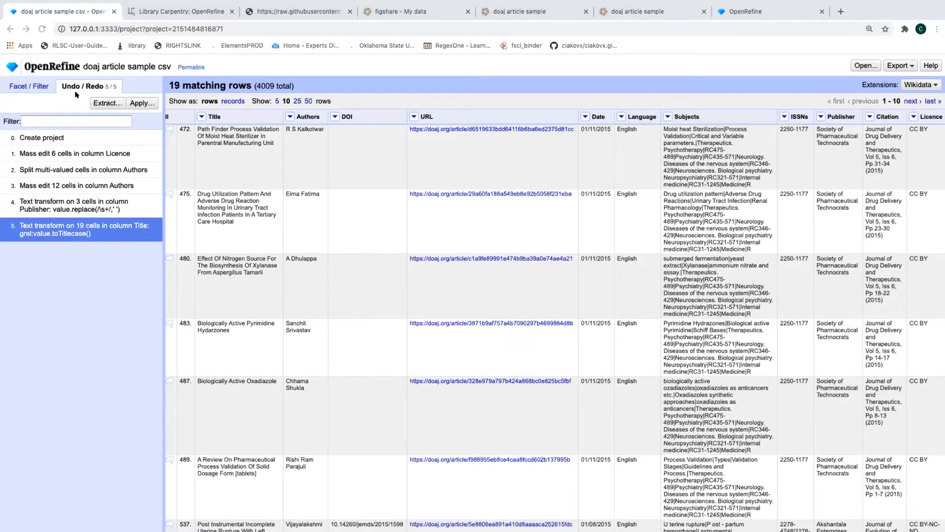
# Reset the Publisher facet on the Facet / Filter tab so all 4009 rows show
pyautogui.click(17, 85)
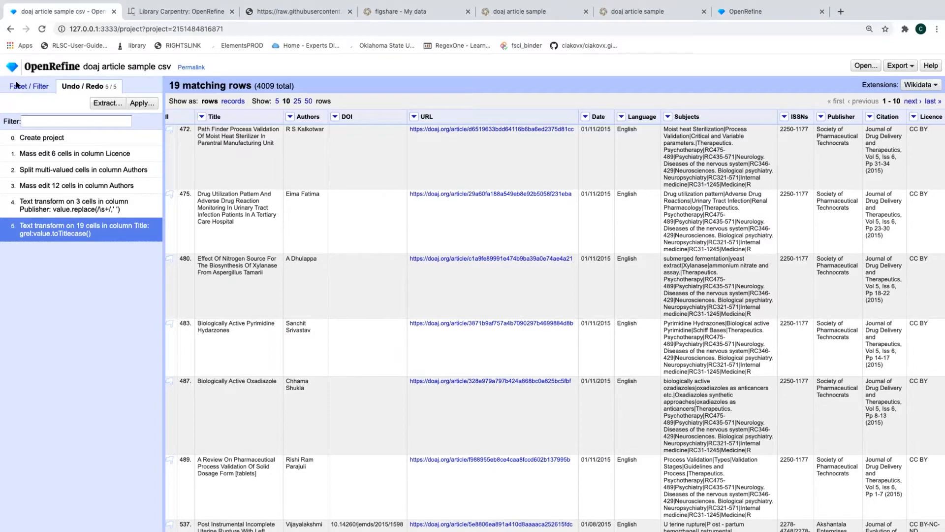
pyautogui.click(29, 87)
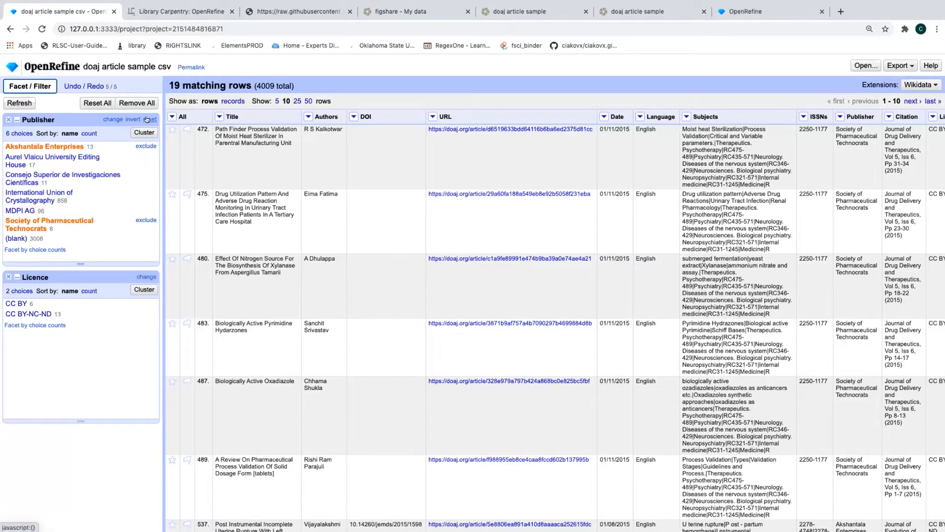
pyautogui.click(149, 119)
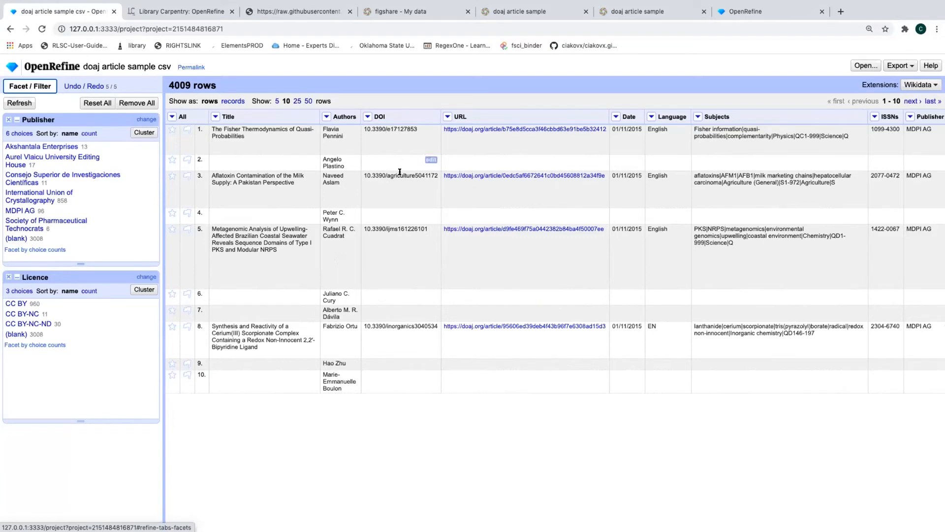
# Scroll across the grid to the Date column and bring up its menu
pyautogui.hscroll(5, 651, 226)
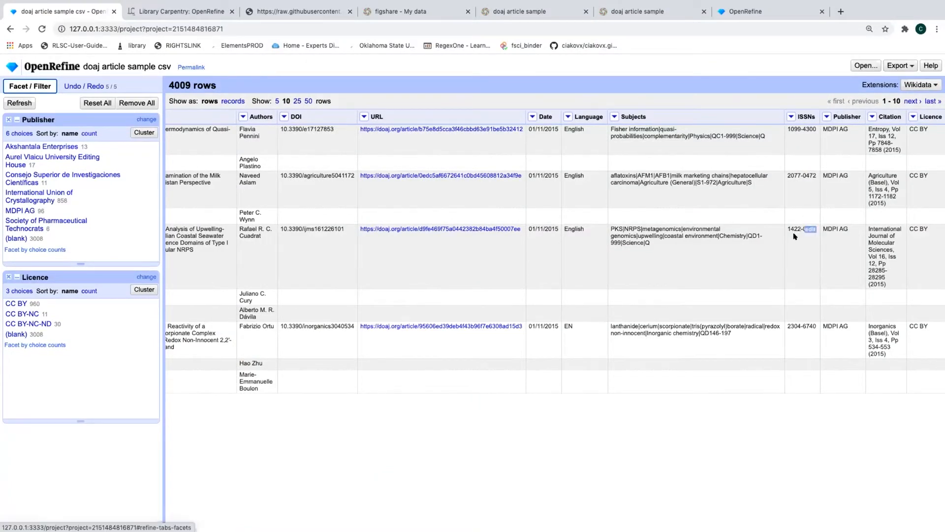
pyautogui.hscroll(1, 799, 266)
pyautogui.hscroll(-1, 799, 266)
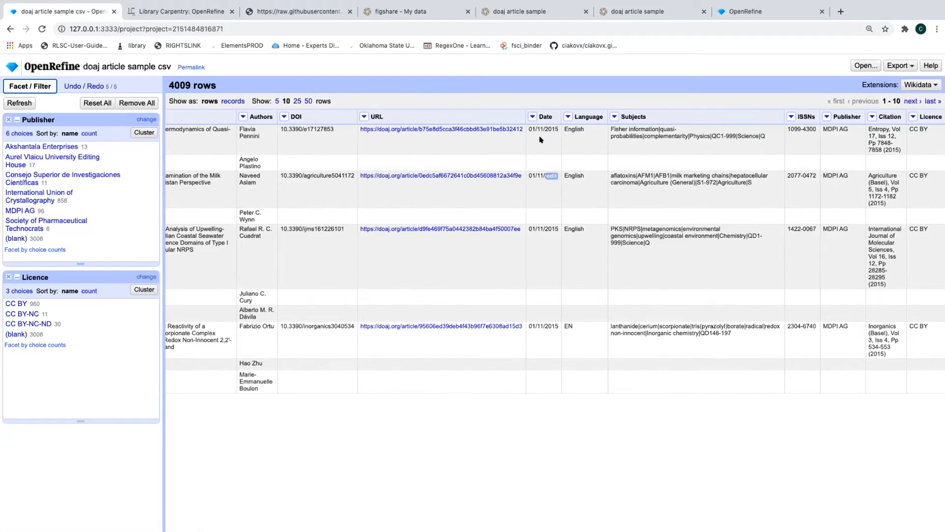
pyautogui.click(532, 118)
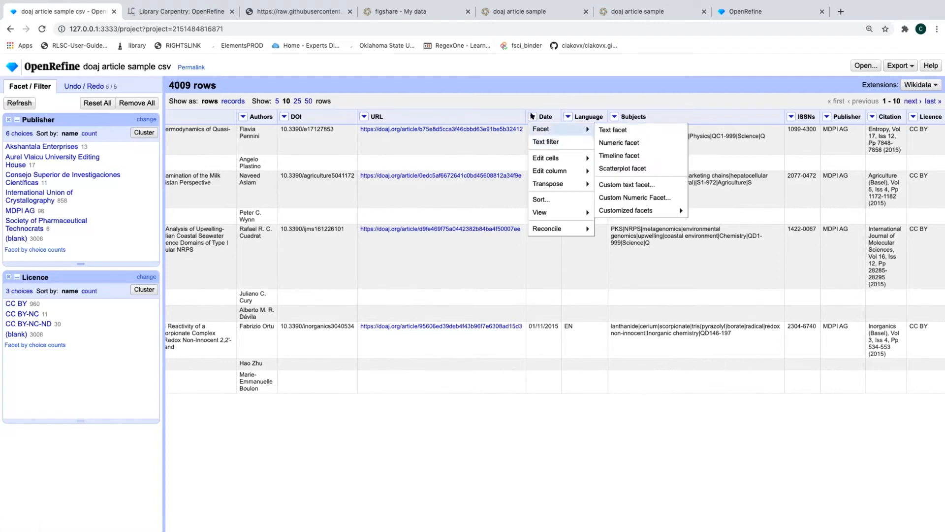
# Transform Date with value.toDate("dd/MM/yyyy"), turning 1001 cells into dates like 2015-11-01T00:00:00Z
pyautogui.moveTo(536, 157)
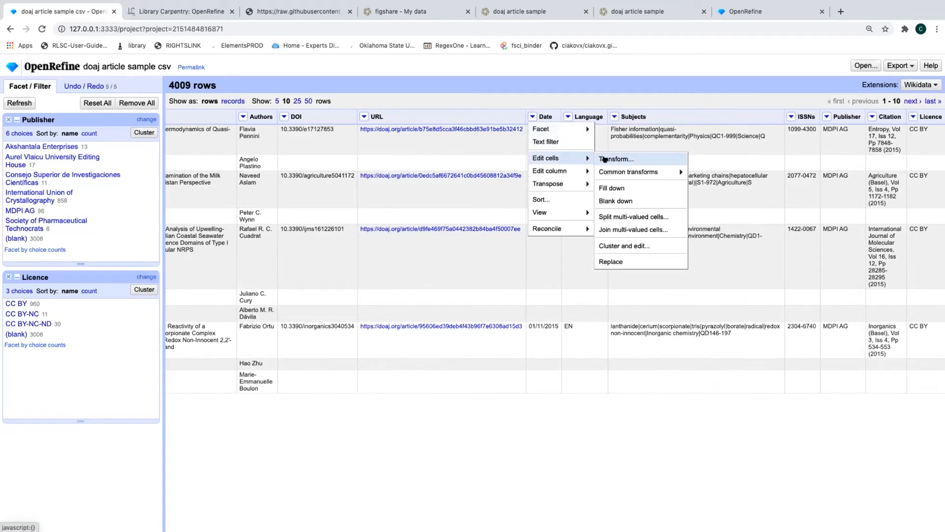
pyautogui.moveTo(612, 171)
pyautogui.click(614, 159)
pyautogui.press('Right')
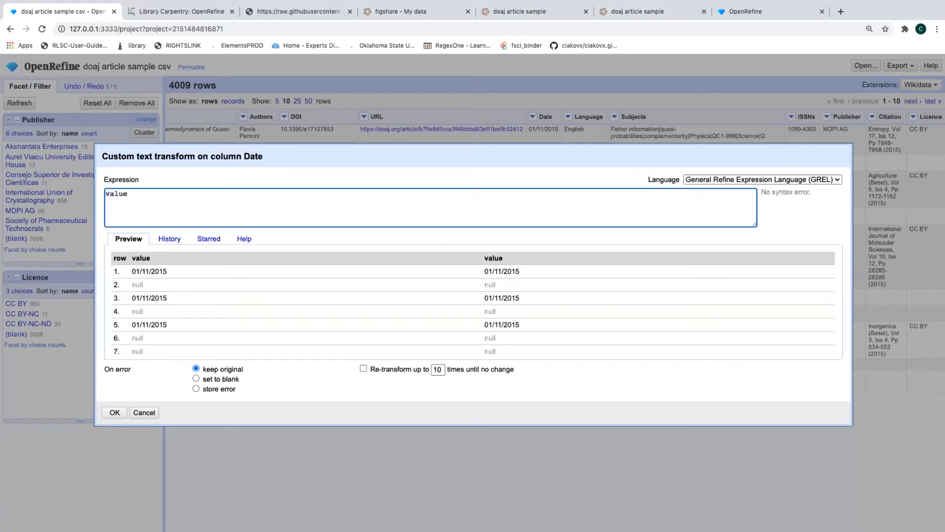
pyautogui.write('.toDate')
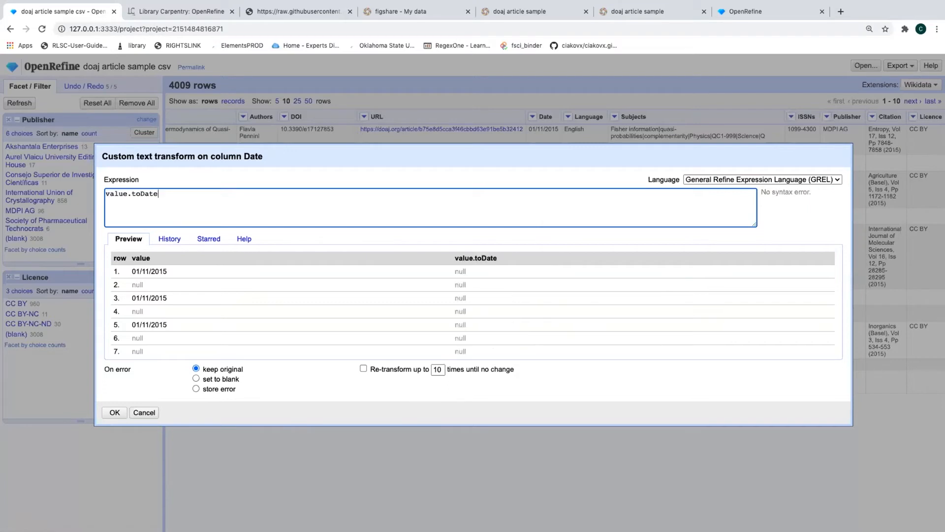
pyautogui.write('(')
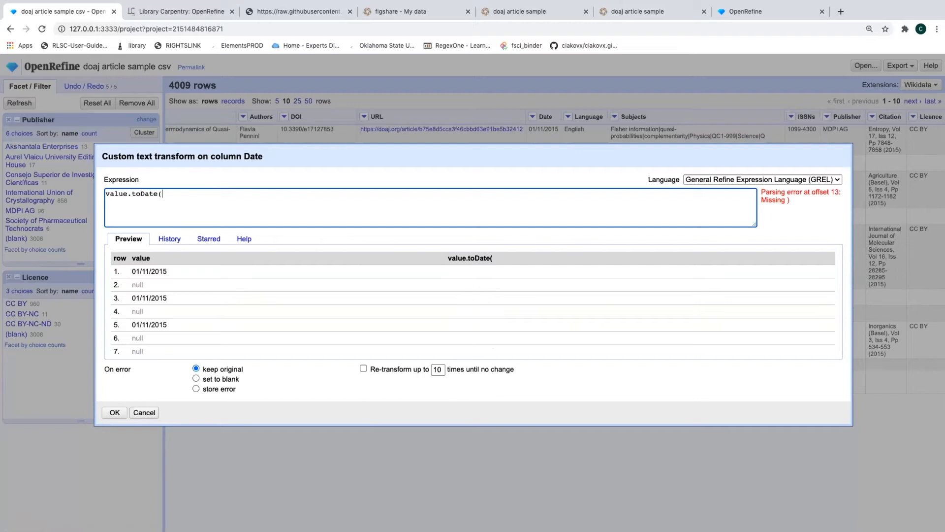
pyautogui.write('"dd')
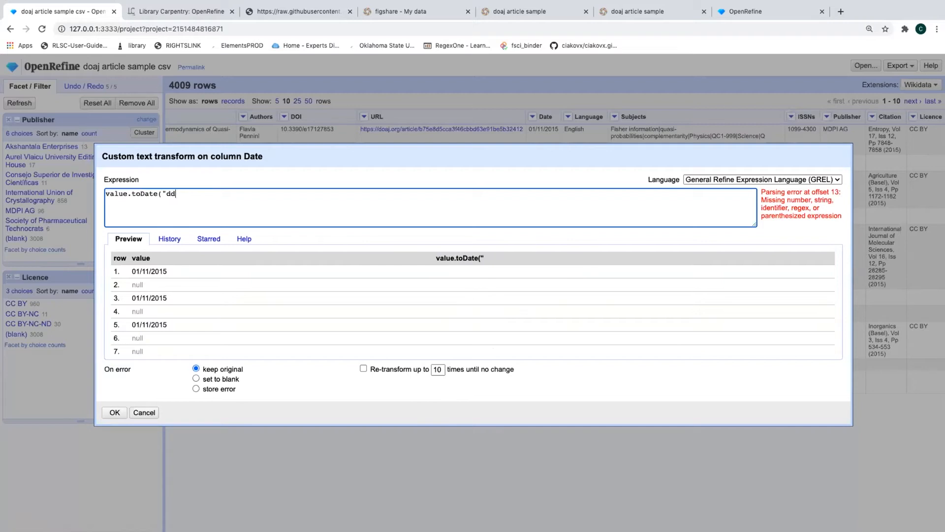
pyautogui.write('/MM')
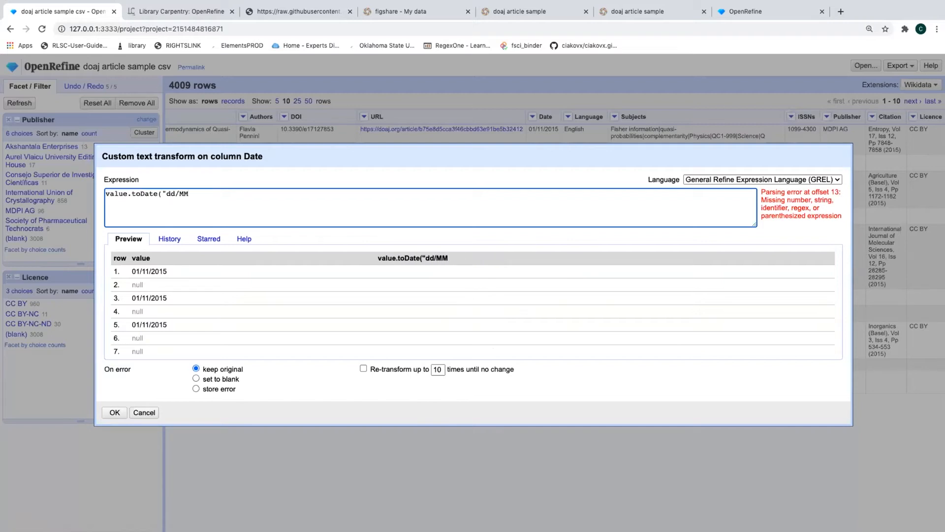
pyautogui.write('/yyyy')
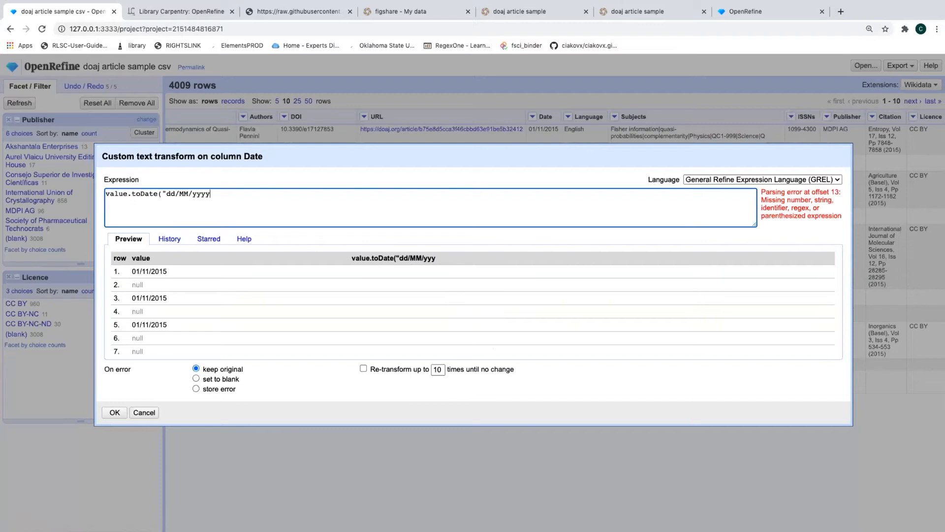
pyautogui.write('"')
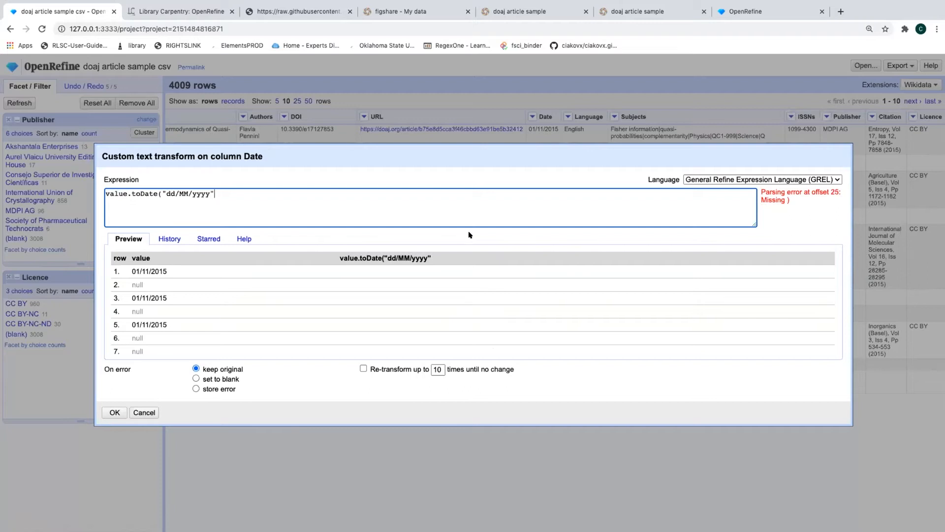
pyautogui.write(')')
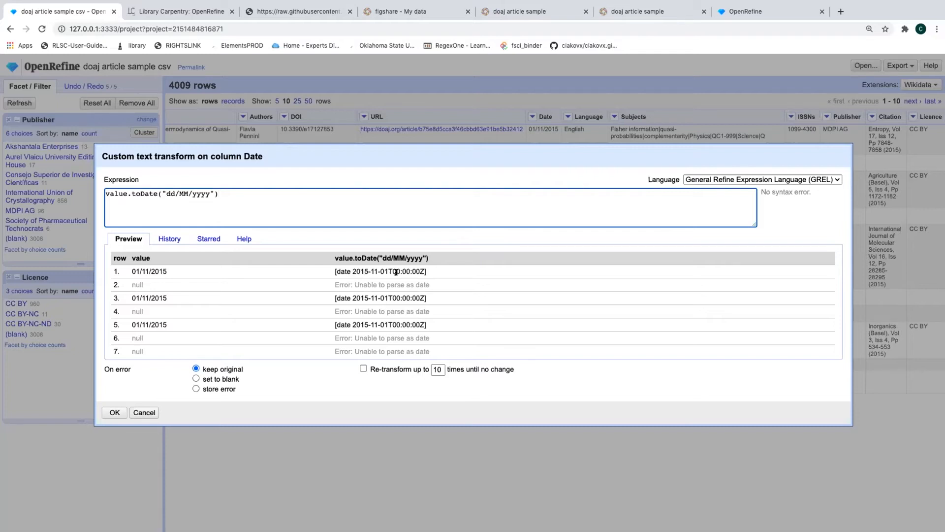
pyautogui.scroll(-1, 375, 318)
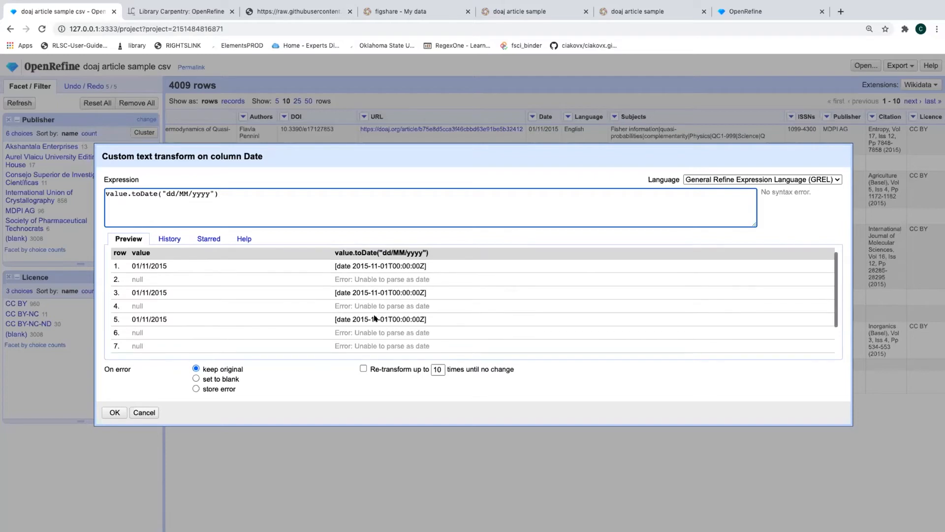
pyautogui.scroll(1, 375, 318)
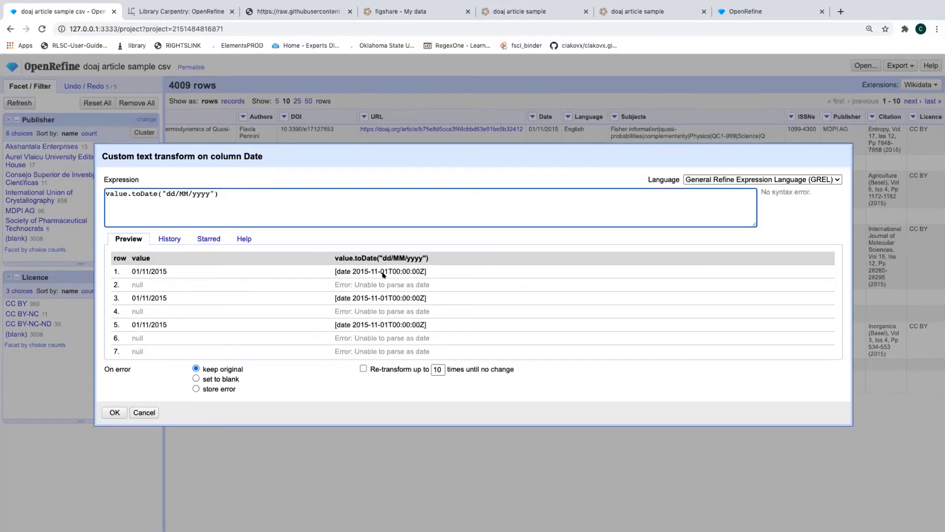
pyautogui.scroll(-2, 377, 279)
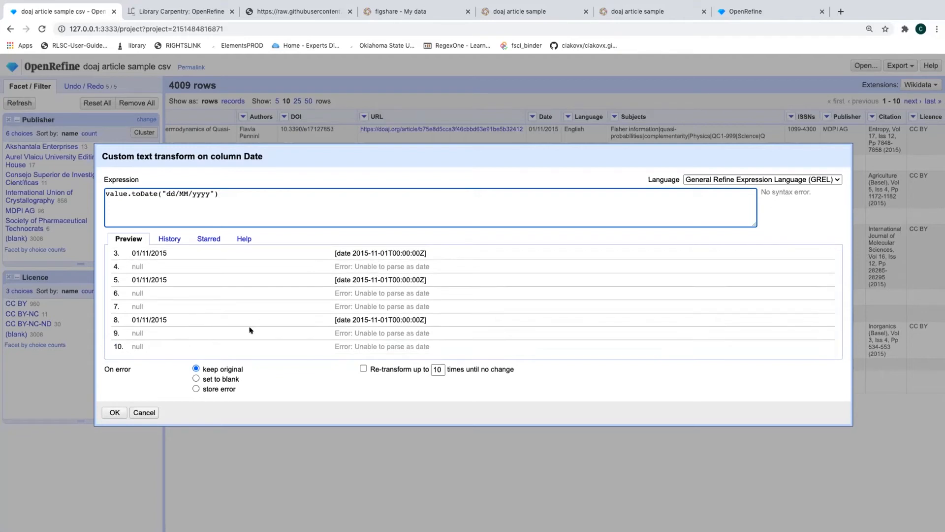
pyautogui.scroll(-1, 231, 329)
pyautogui.scroll(3, 230, 326)
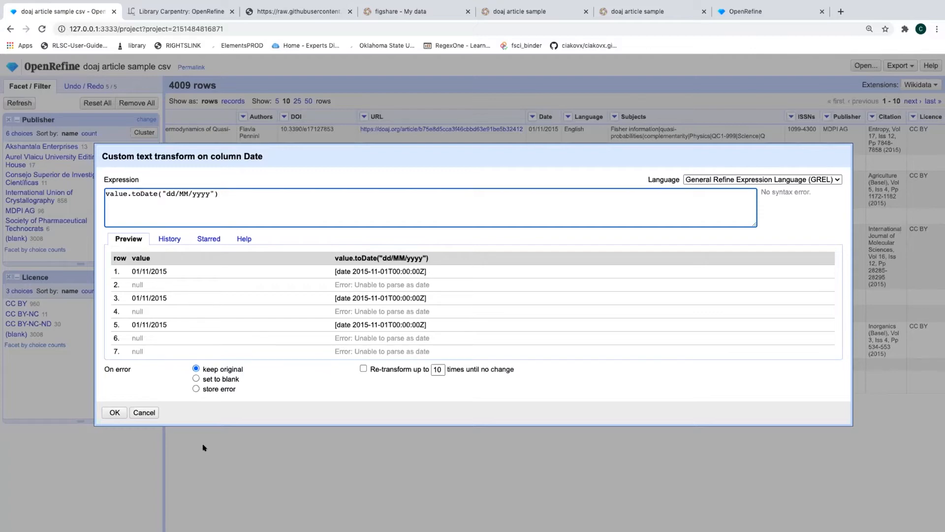
pyautogui.click(114, 412)
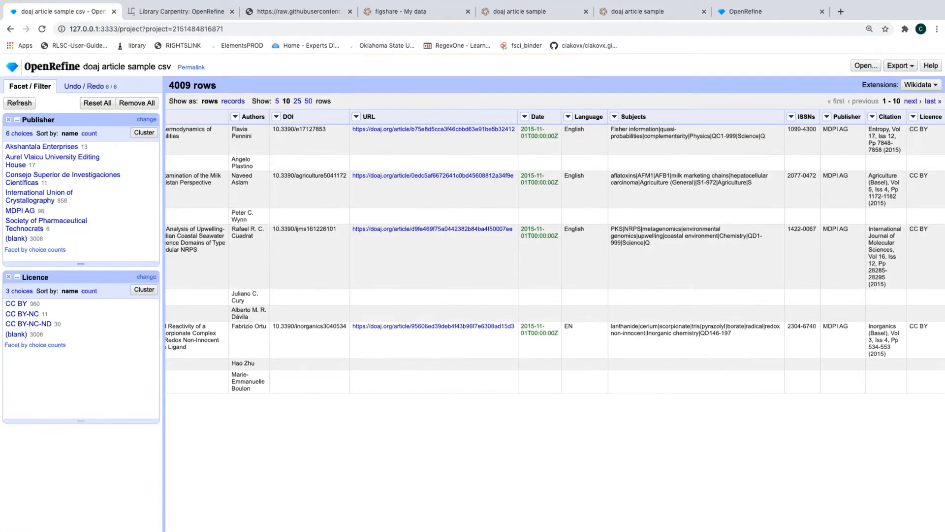
# Browse the Date column's menu options twice without choosing anything
pyautogui.click(524, 117)
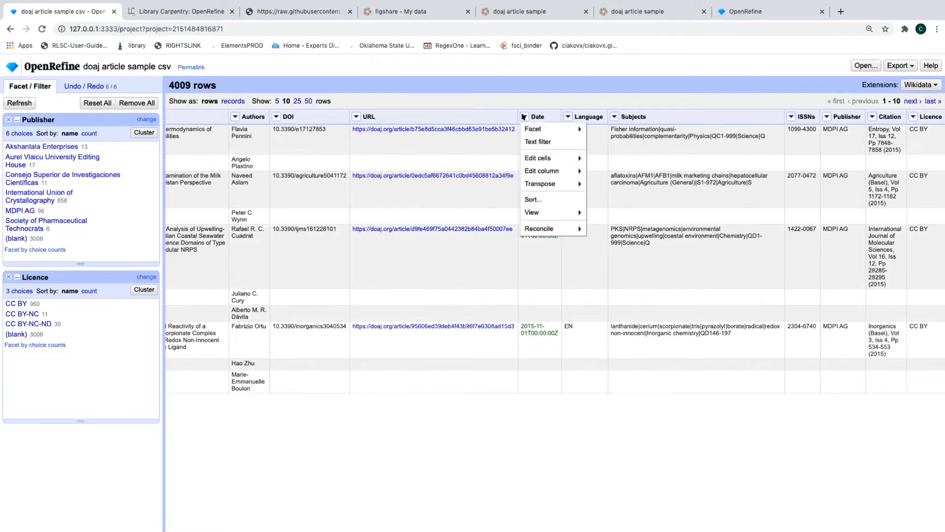
pyautogui.moveTo(535, 171)
pyautogui.click(468, 101)
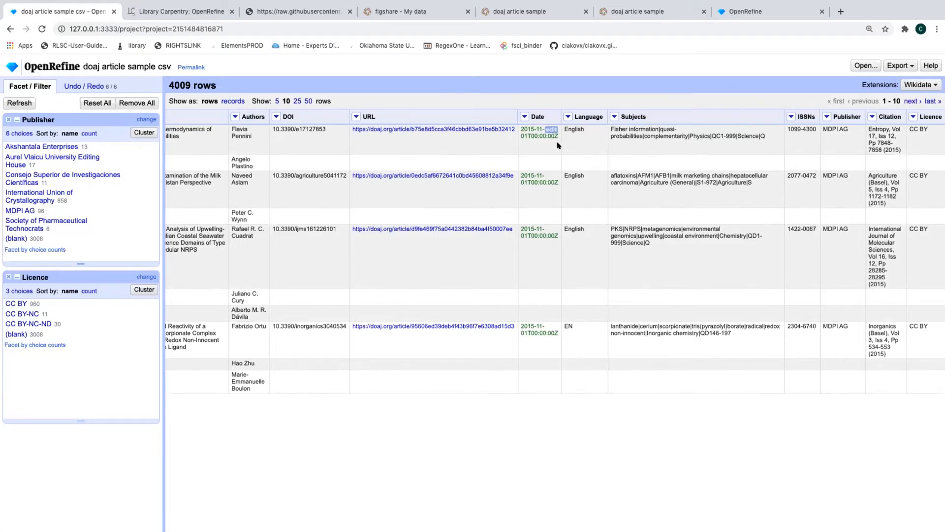
pyautogui.click(520, 116)
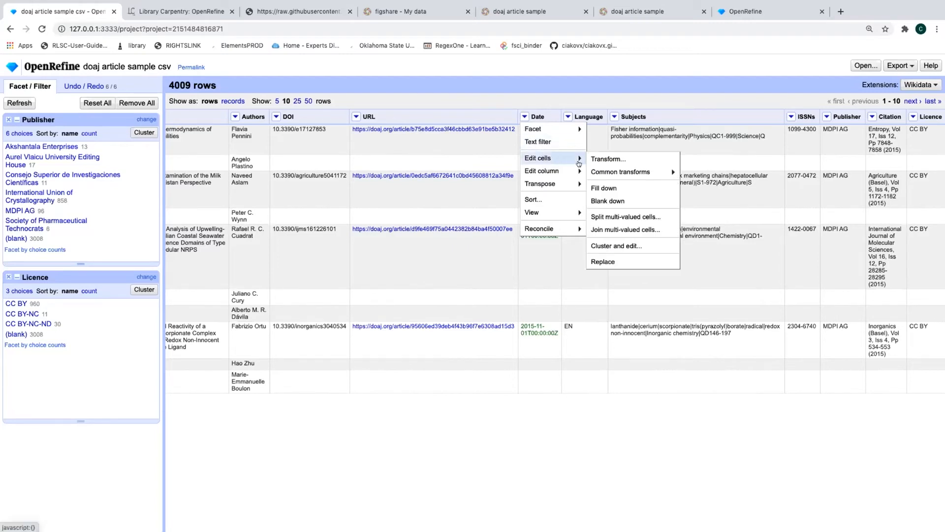
pyautogui.moveTo(577, 169)
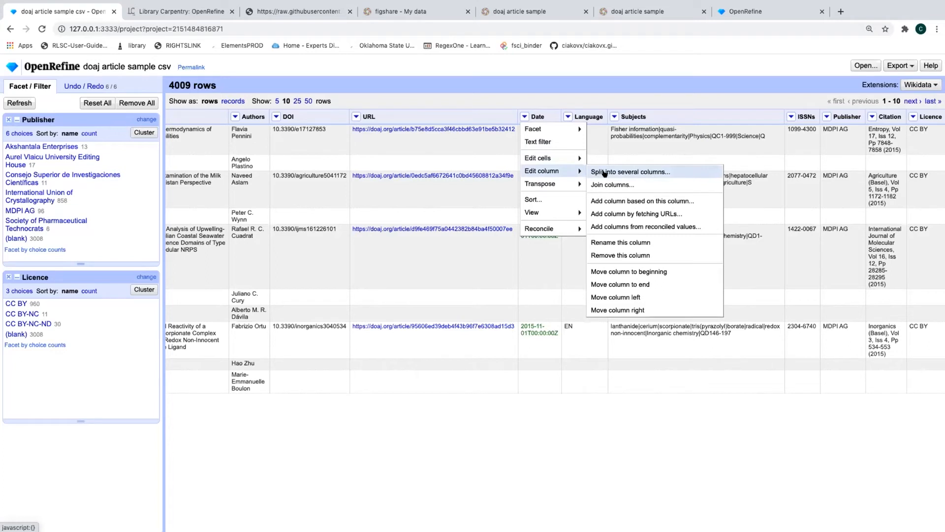
pyautogui.click(524, 107)
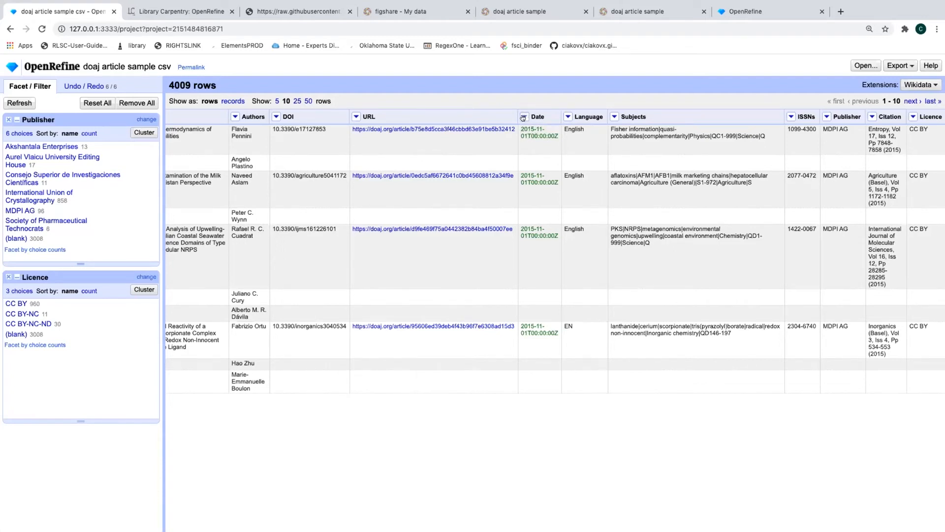
# Cancel an Add column based on Date attempt, then undo the Date conversion in Undo / Redo
pyautogui.click(525, 117)
pyautogui.moveTo(536, 182)
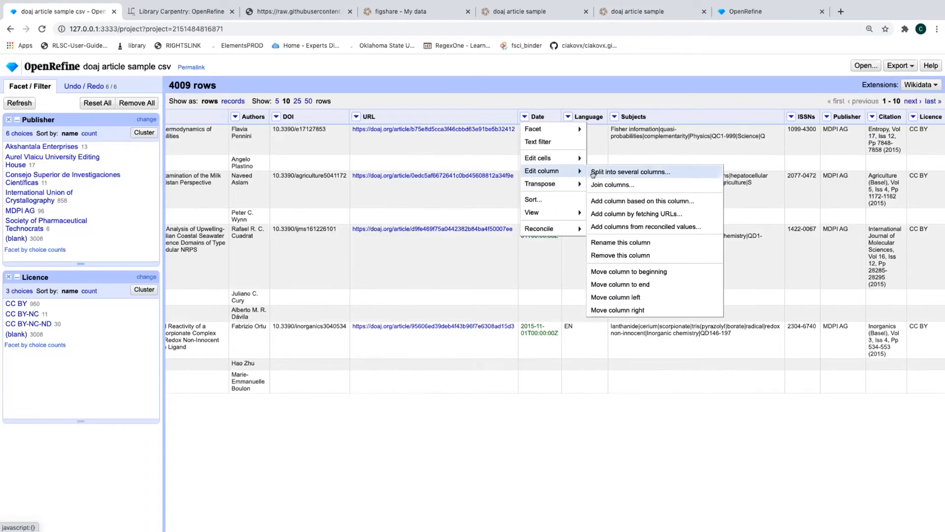
pyautogui.click(606, 200)
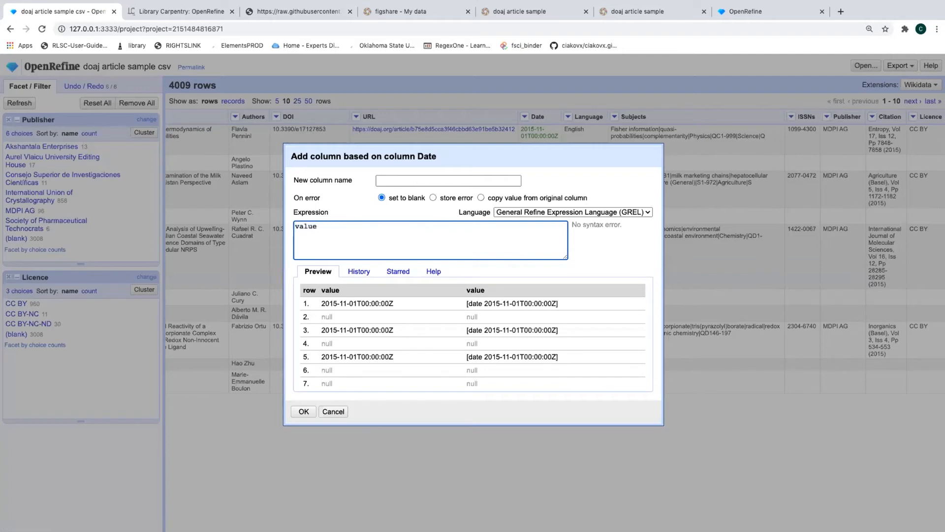
pyautogui.write('.to')
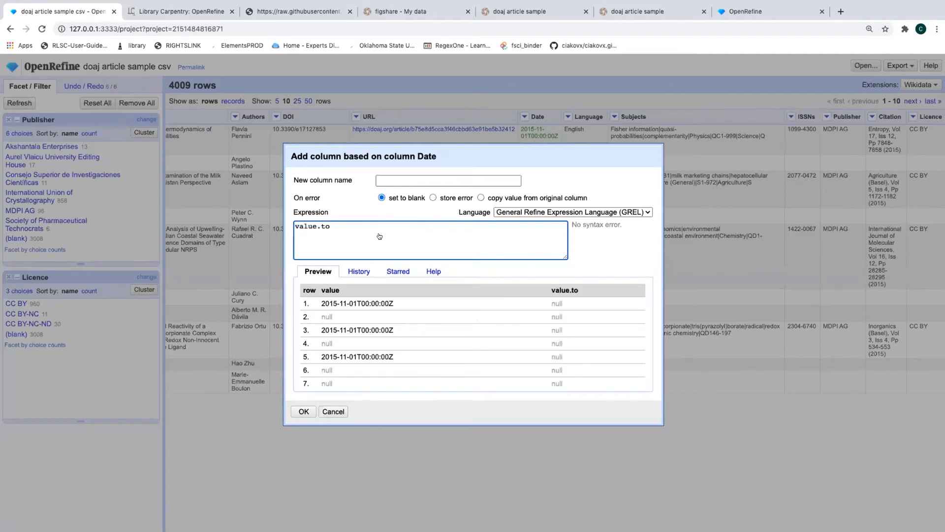
pyautogui.click(332, 411)
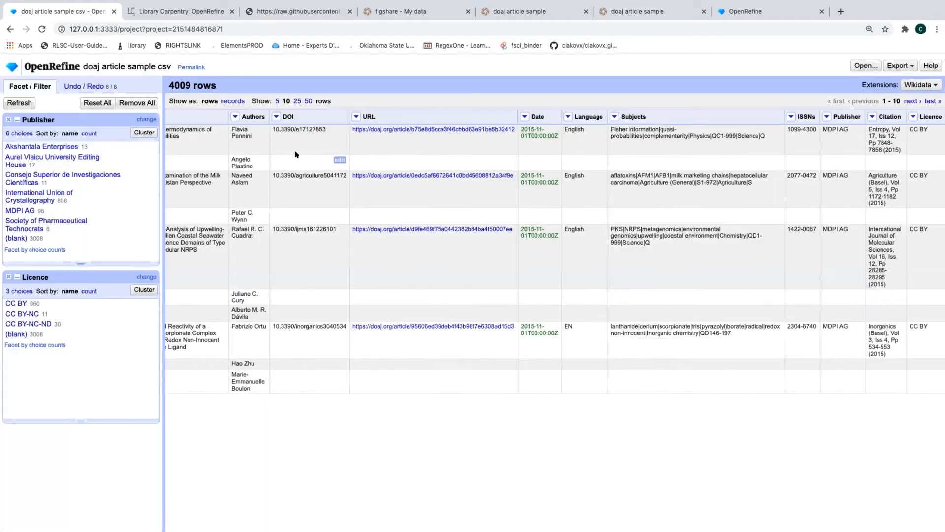
pyautogui.click(83, 86)
pyautogui.click(34, 233)
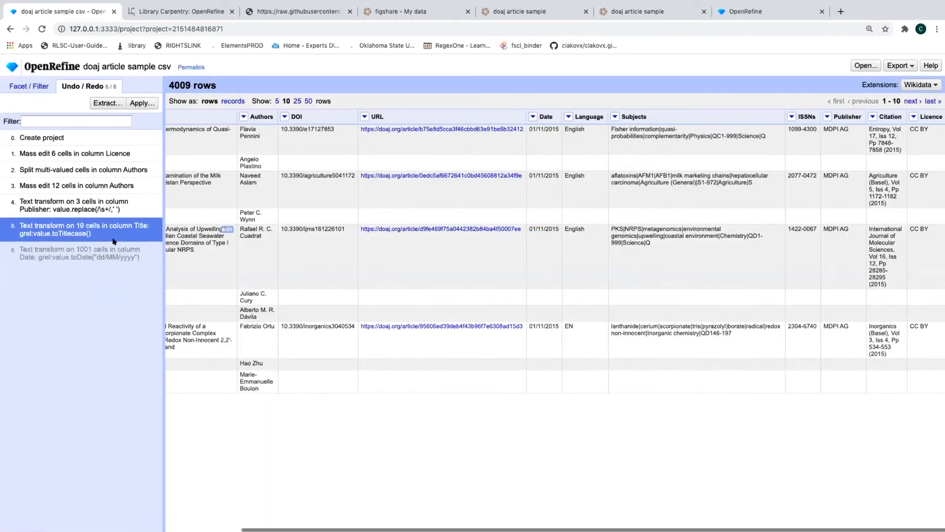
pyautogui.click(533, 117)
pyautogui.moveTo(591, 156)
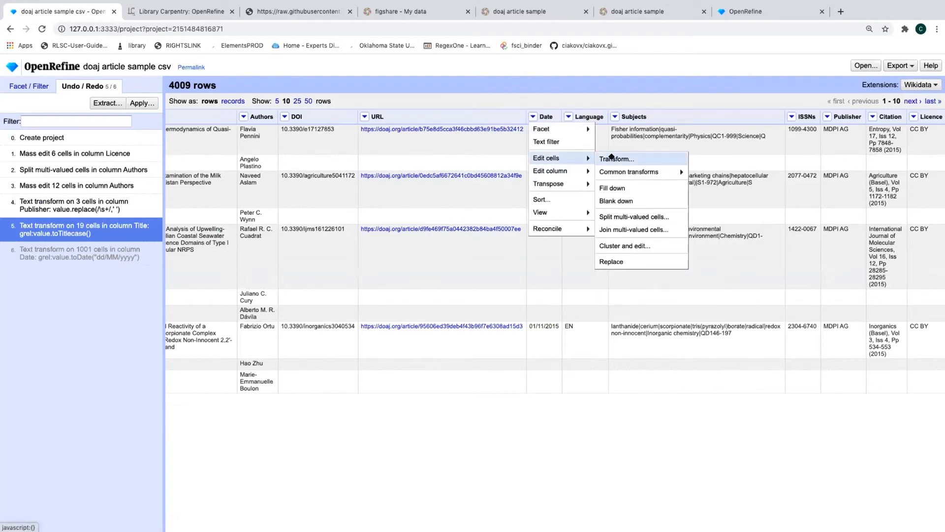
pyautogui.click(609, 159)
pyautogui.press('Right')
pyautogui.write('.toDate(')
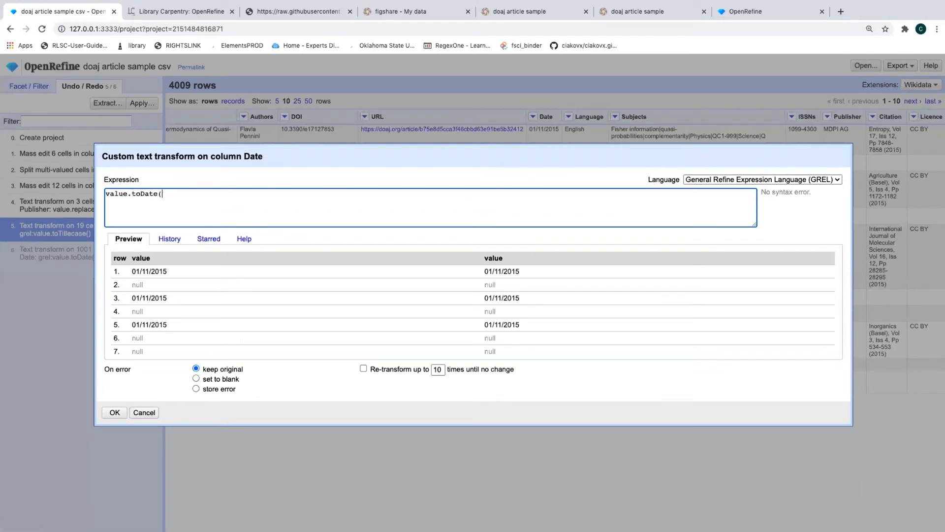
pyautogui.write('"dd?MM')
pyautogui.press('BackSpace')
pyautogui.press('BackSpace')
pyautogui.press('BackSpace')
pyautogui.write('/')
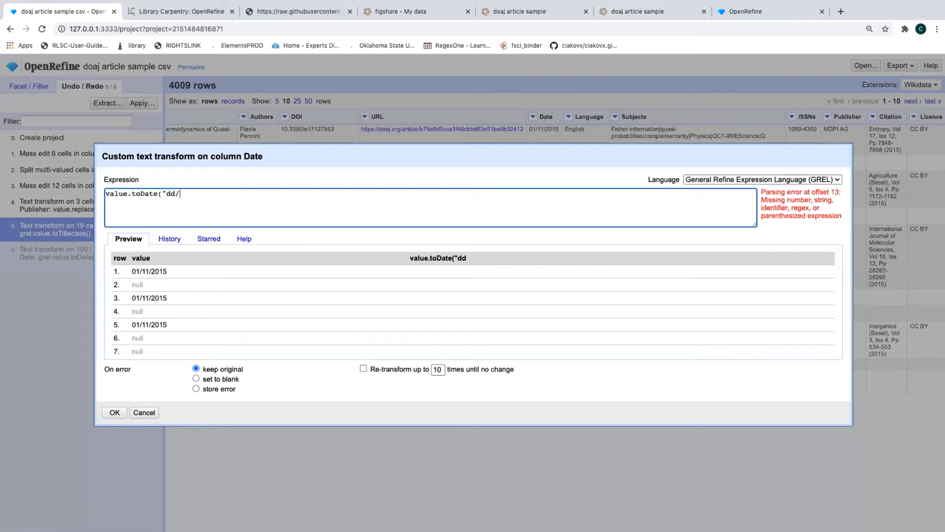
pyautogui.write('MM/yyyy")')
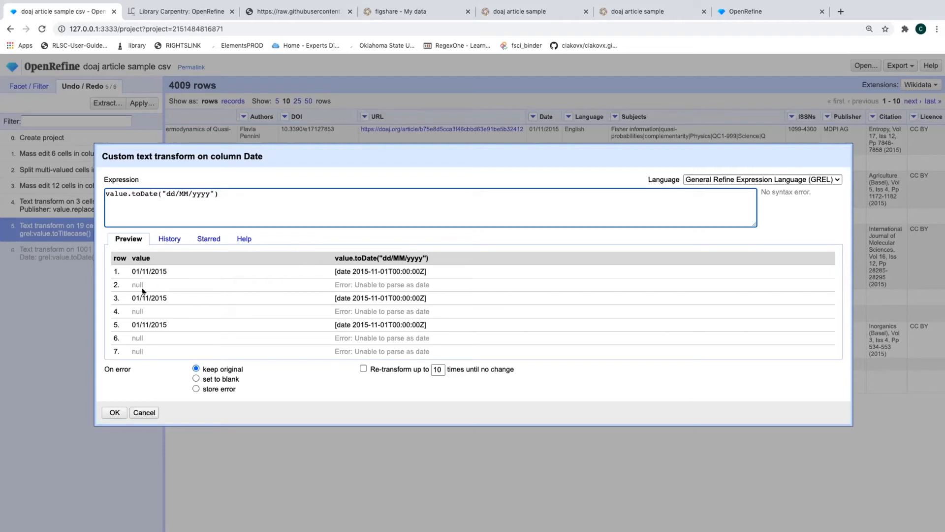
pyautogui.scroll(-2, 143, 291)
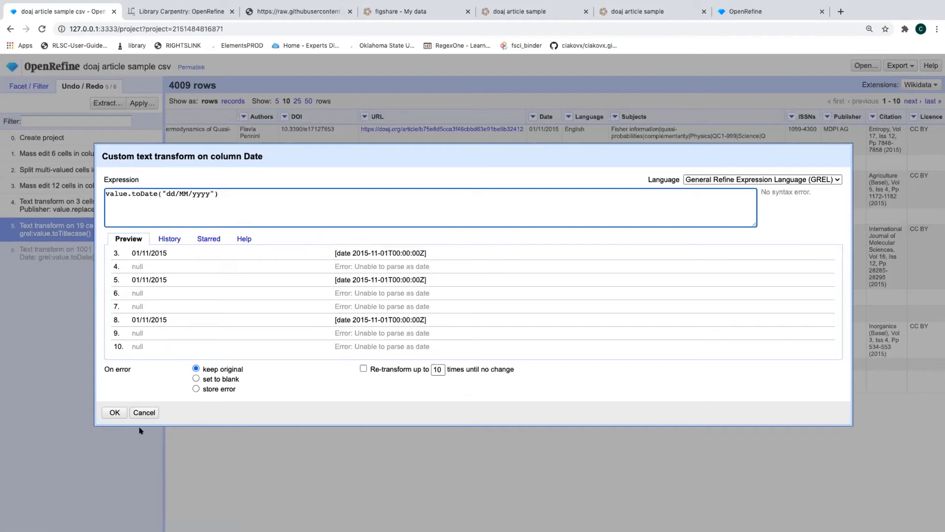
pyautogui.click(136, 413)
pyautogui.click(533, 116)
pyautogui.moveTo(538, 135)
pyautogui.moveTo(561, 158)
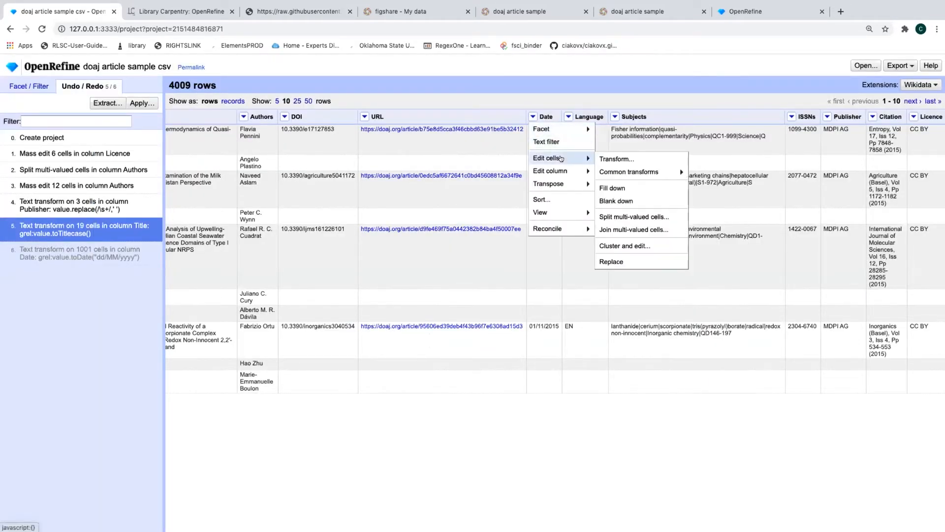
pyautogui.moveTo(640, 172)
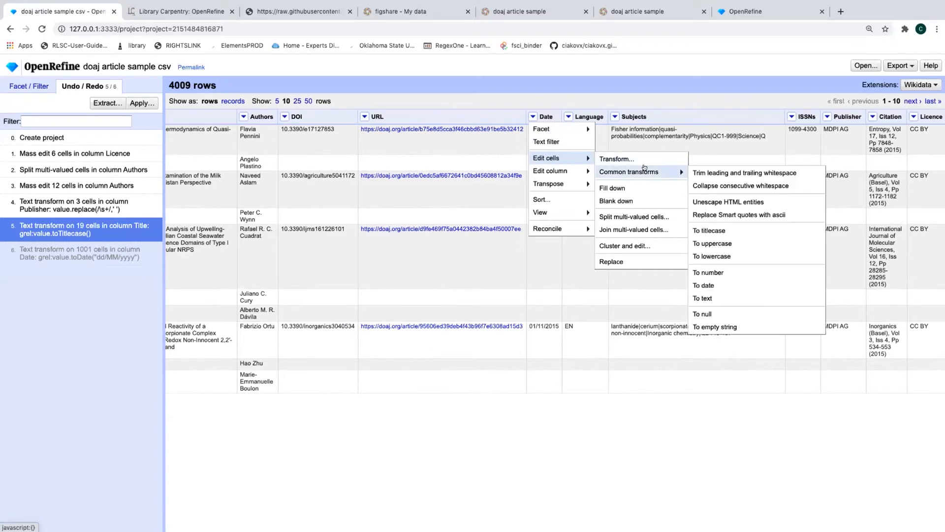
pyautogui.click(730, 286)
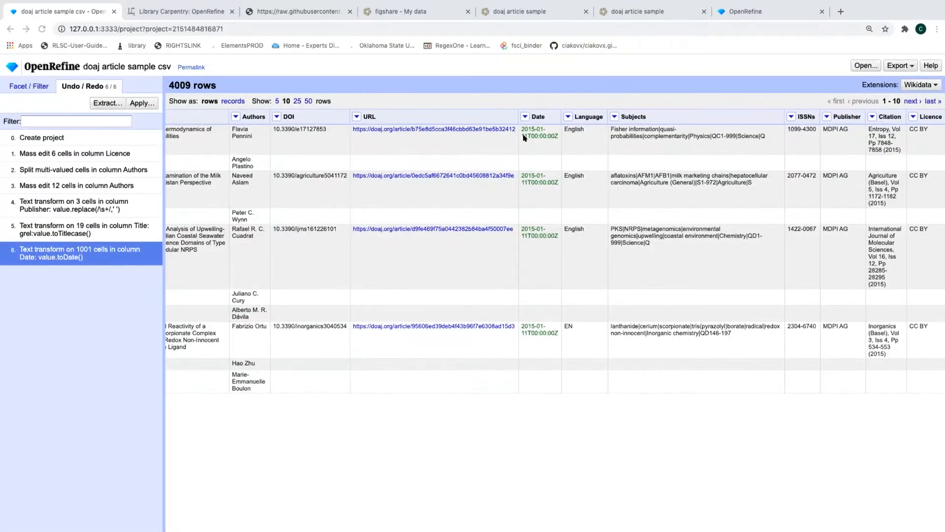
pyautogui.click(56, 235)
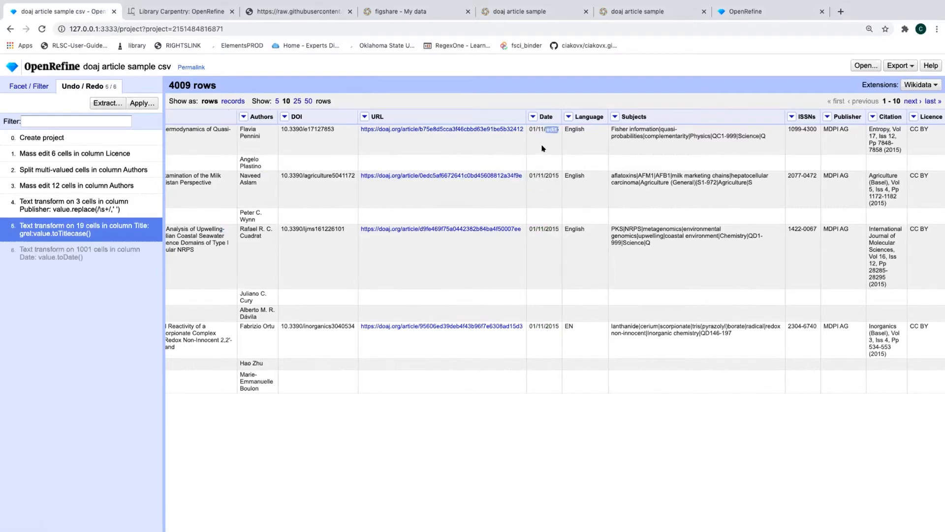
# Add a text facet for the Date column and scroll through its values
pyautogui.click(531, 116)
pyautogui.moveTo(571, 129)
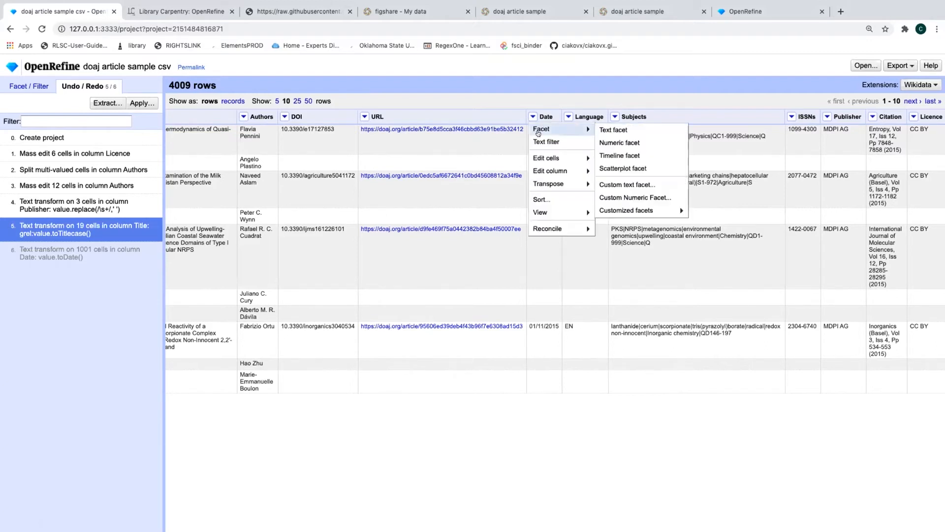
pyautogui.click(611, 129)
pyautogui.scroll(-2, 105, 394)
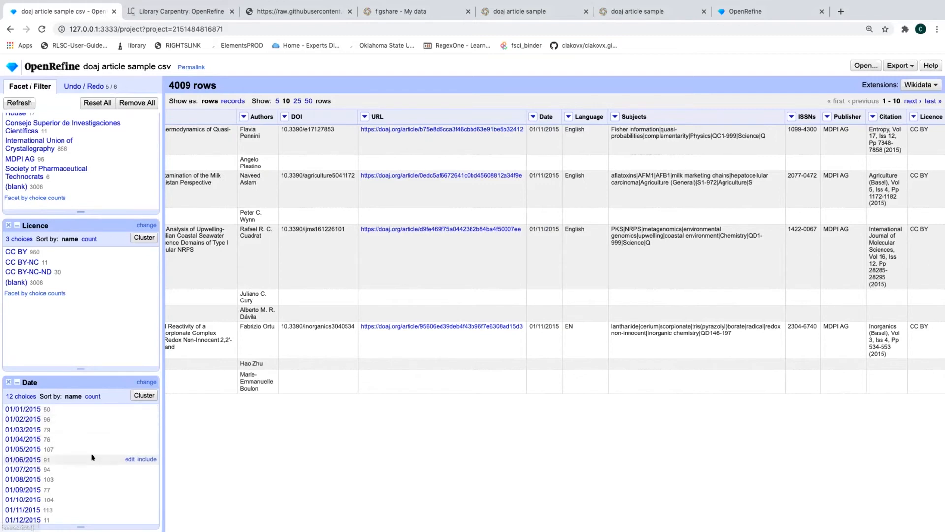
pyautogui.scroll(-2, 80, 439)
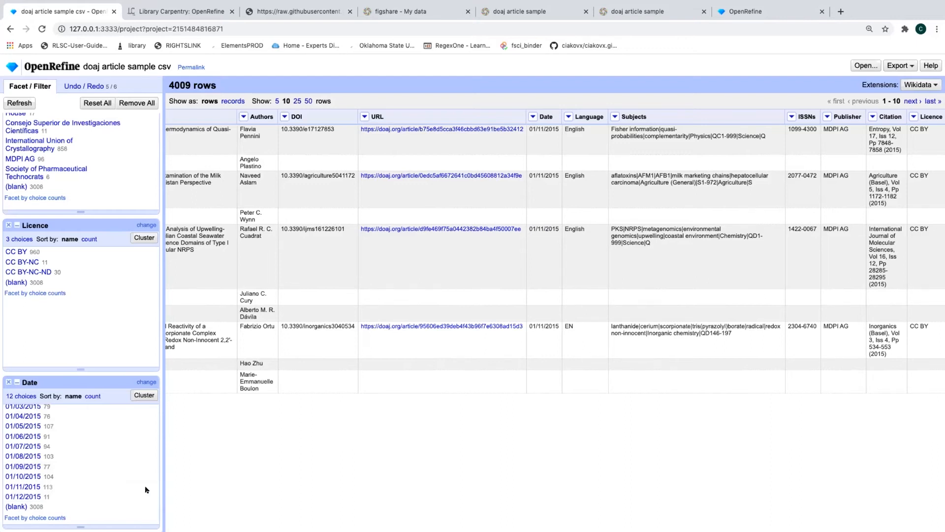
# Redo history step 6, the text transform on 1001 Date cells
pyautogui.scroll(1, 90, 456)
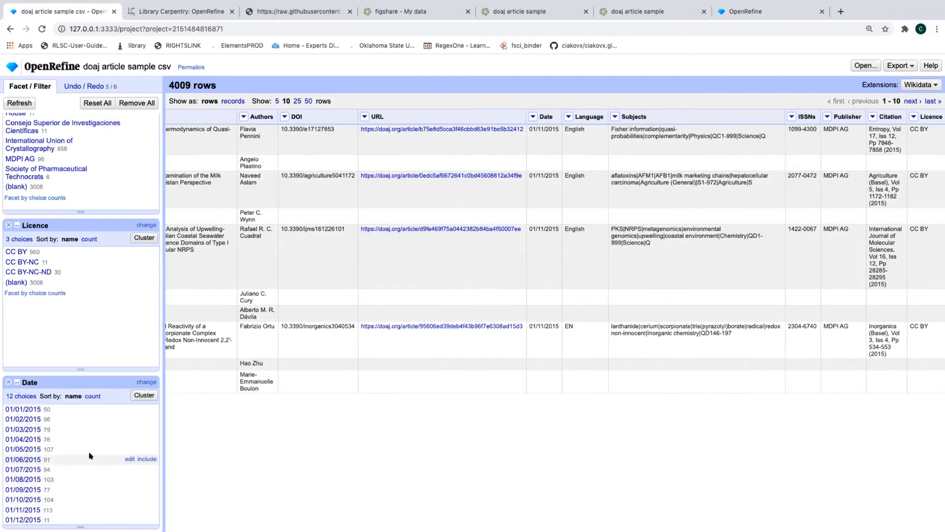
pyautogui.scroll(2, 90, 456)
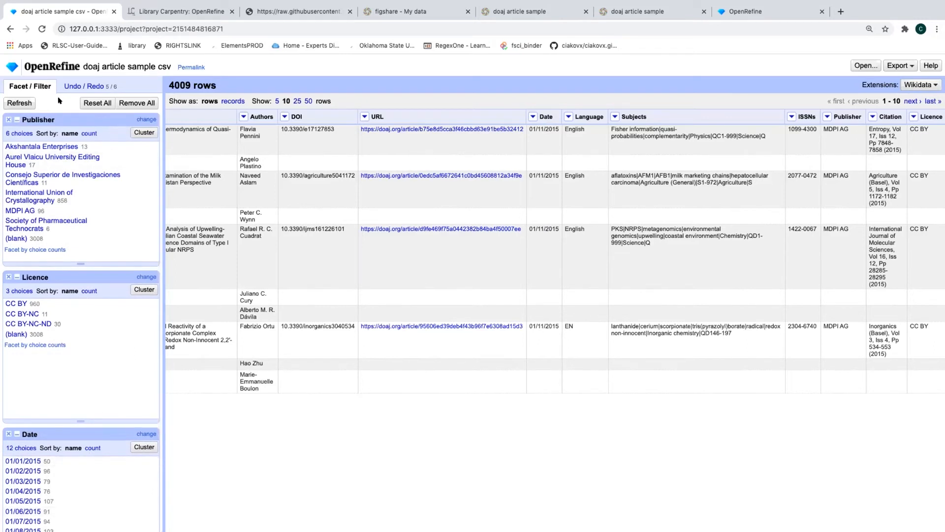
pyautogui.click(77, 83)
pyautogui.click(79, 252)
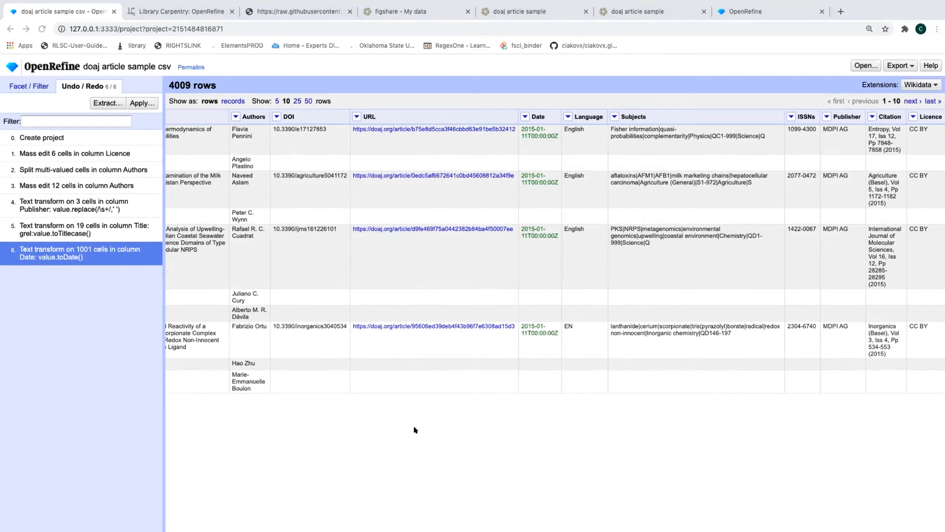
# Apply Common transforms > To date on the Date column, changing 0 cells
pyautogui.click(525, 116)
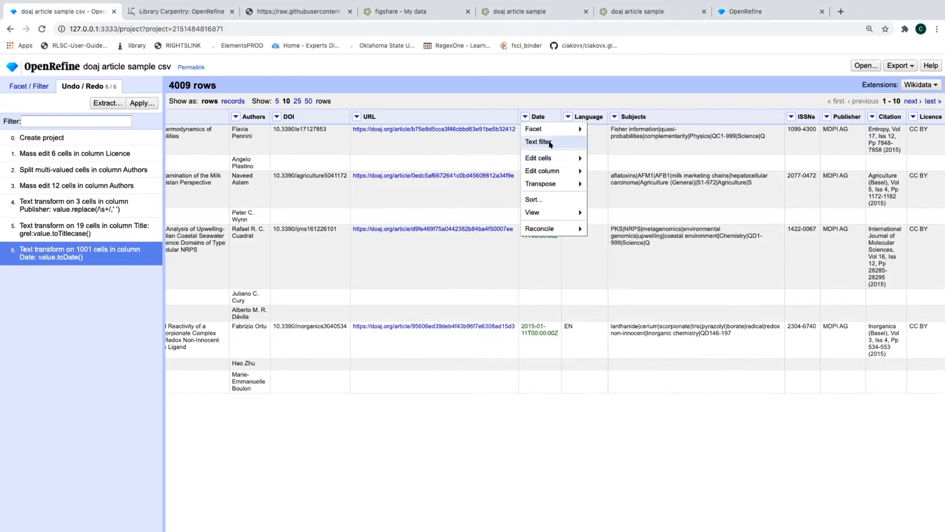
pyautogui.moveTo(570, 158)
pyautogui.moveTo(645, 173)
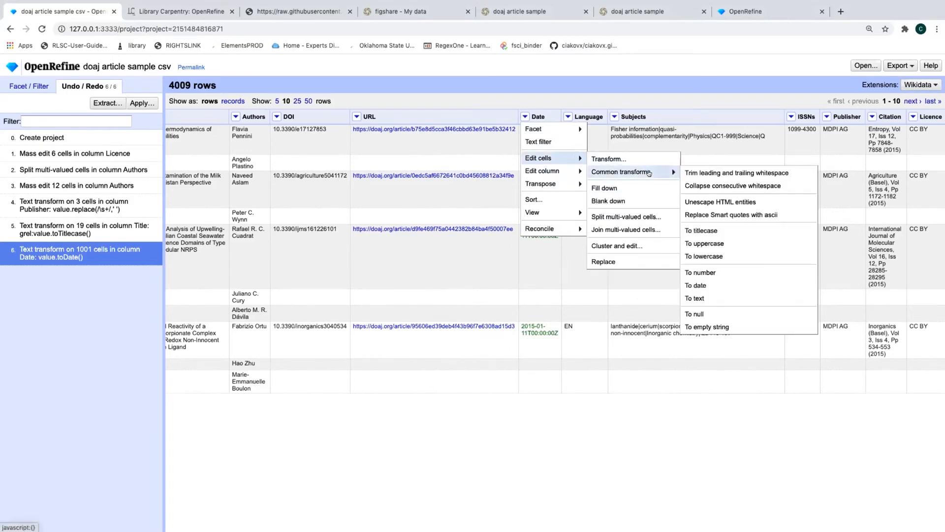
pyautogui.click(699, 286)
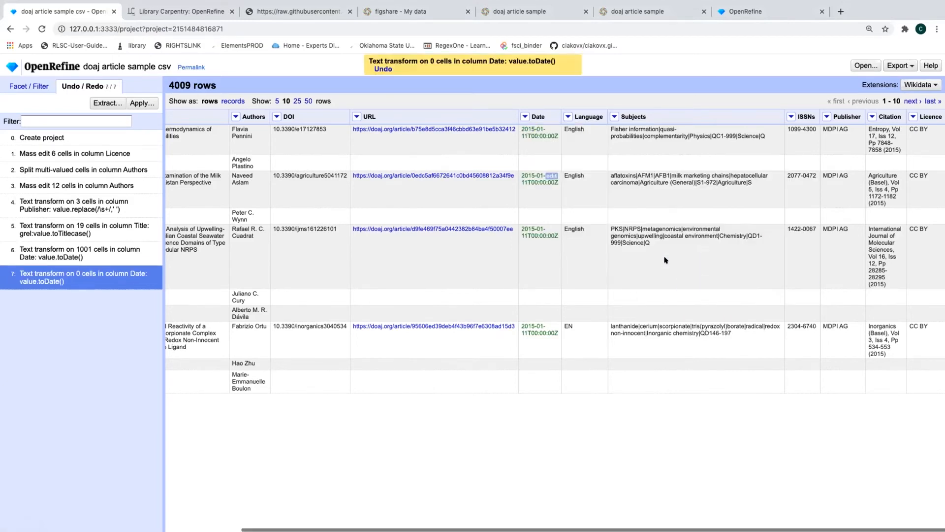
pyautogui.click(525, 116)
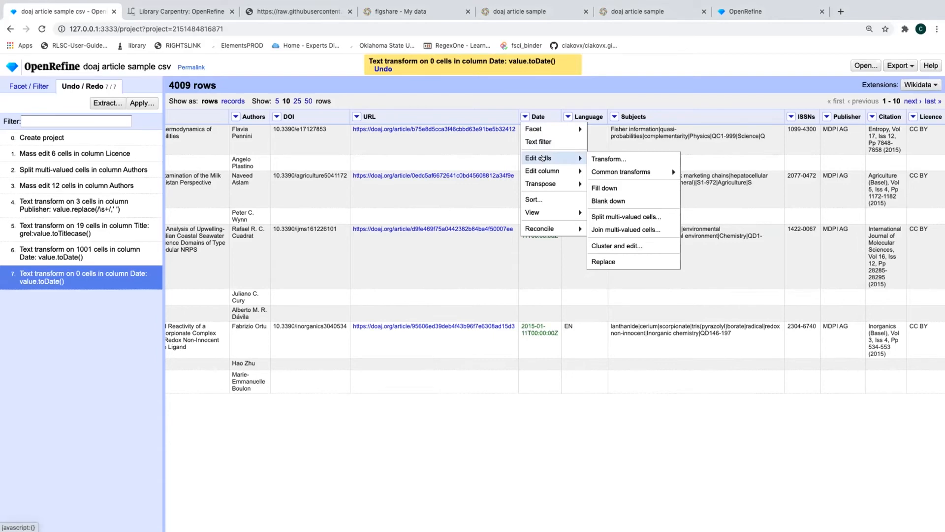
pyautogui.moveTo(557, 172)
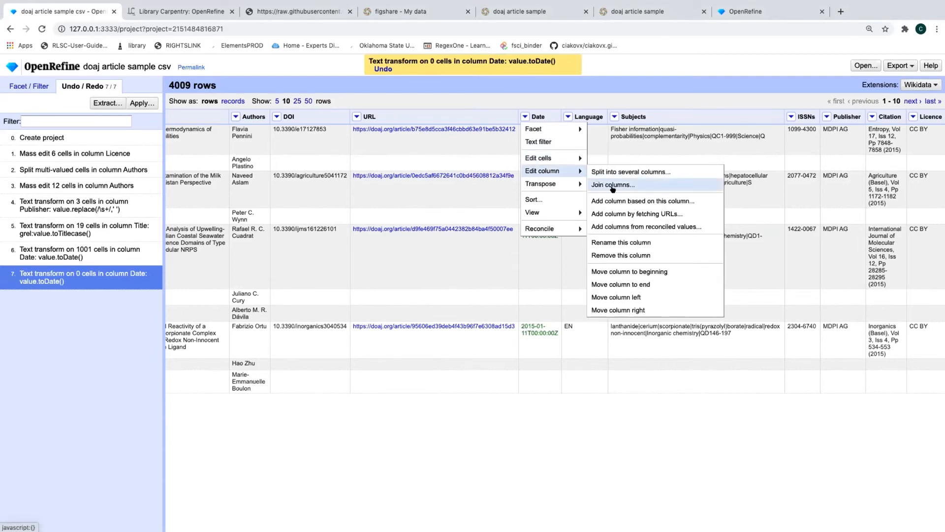
# Start a new column based on Date and name it FormattedDate
pyautogui.click(638, 202)
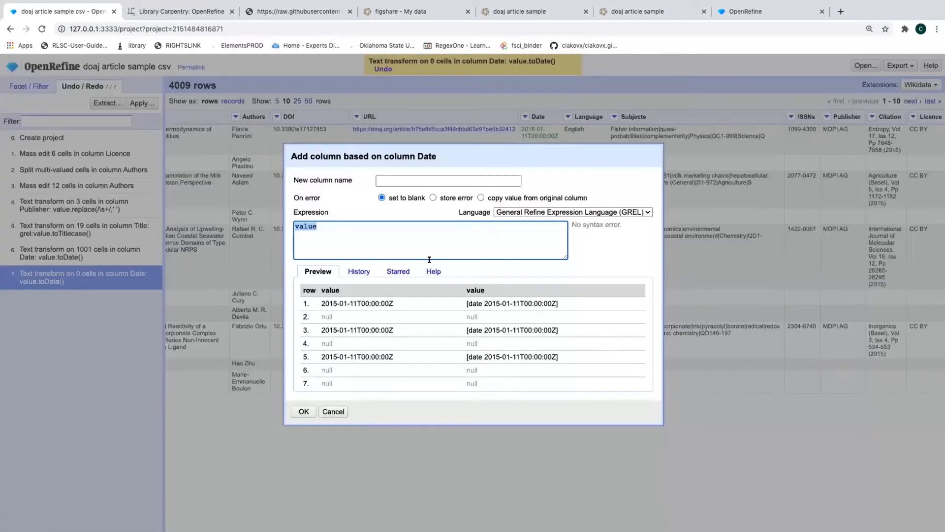
pyautogui.click(388, 181)
pyautogui.write('FormattedDate')
# Enter the expression value.toString("dd MMMM yyyy"), check the preview, and confirm the column
pyautogui.click(374, 221)
pyautogui.write('.toSt')
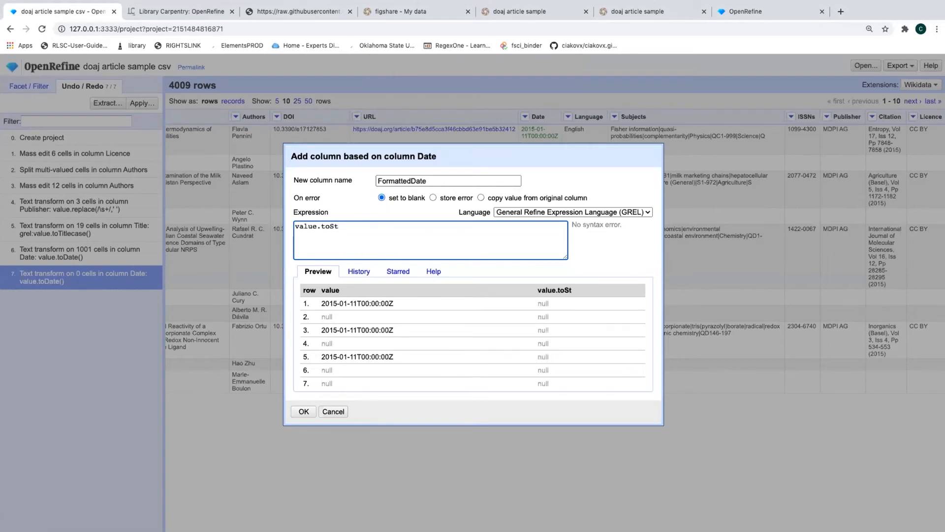
pyautogui.write('ring(dd M')
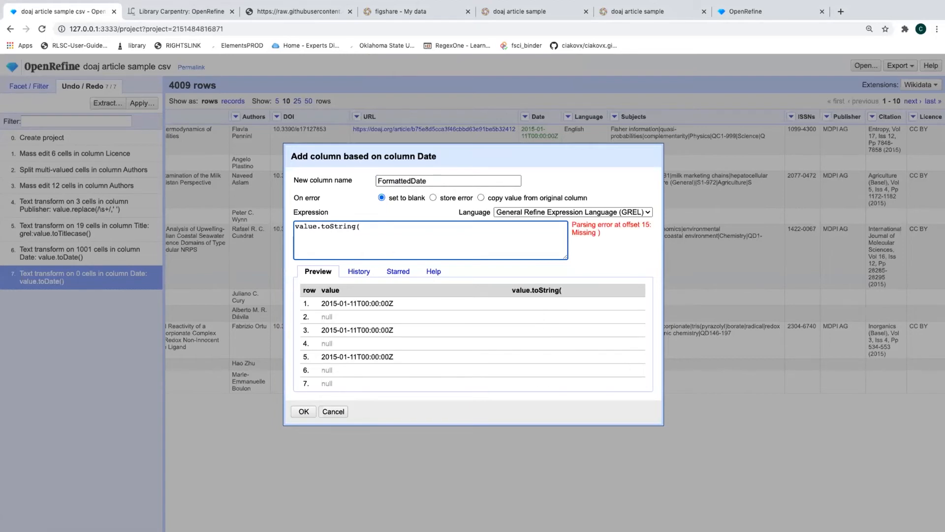
pyautogui.write('MMM')
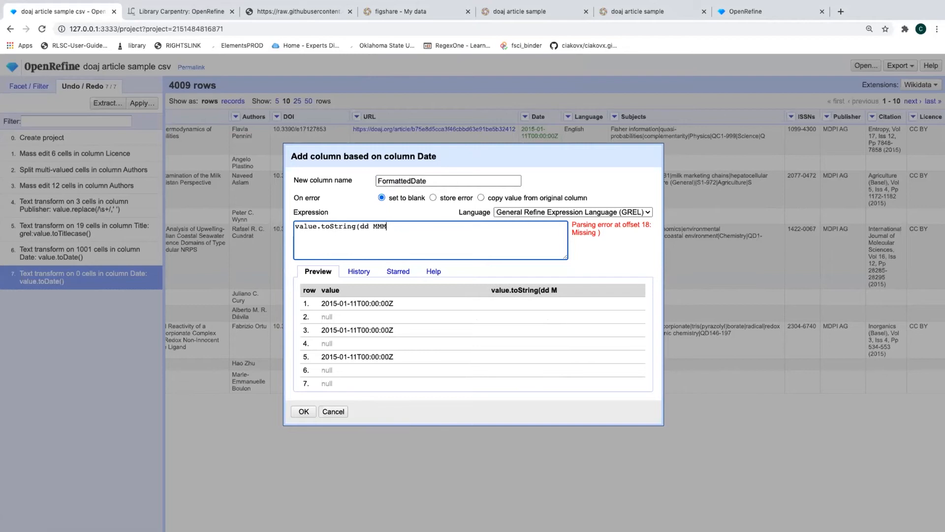
pyautogui.write(' yyyy)')
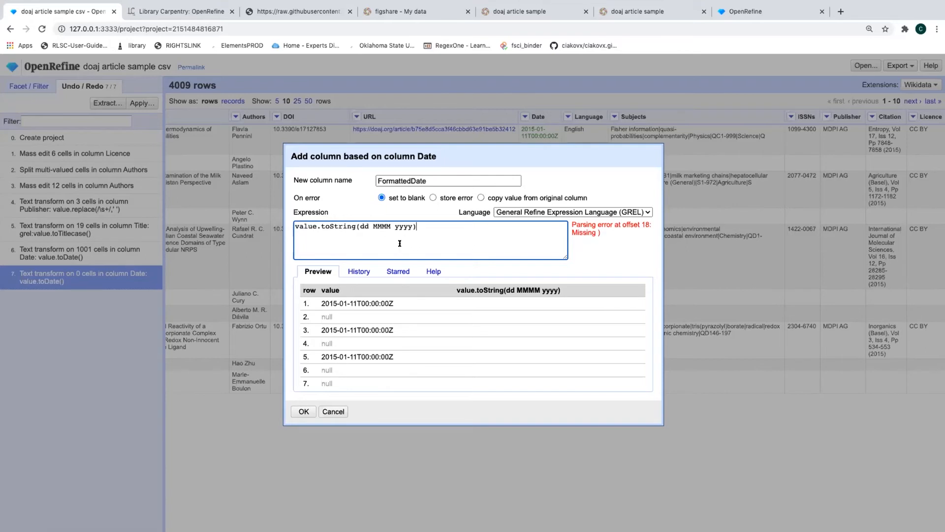
pyautogui.click(361, 225)
pyautogui.write('"')
pyautogui.click(417, 225)
pyautogui.write('"')
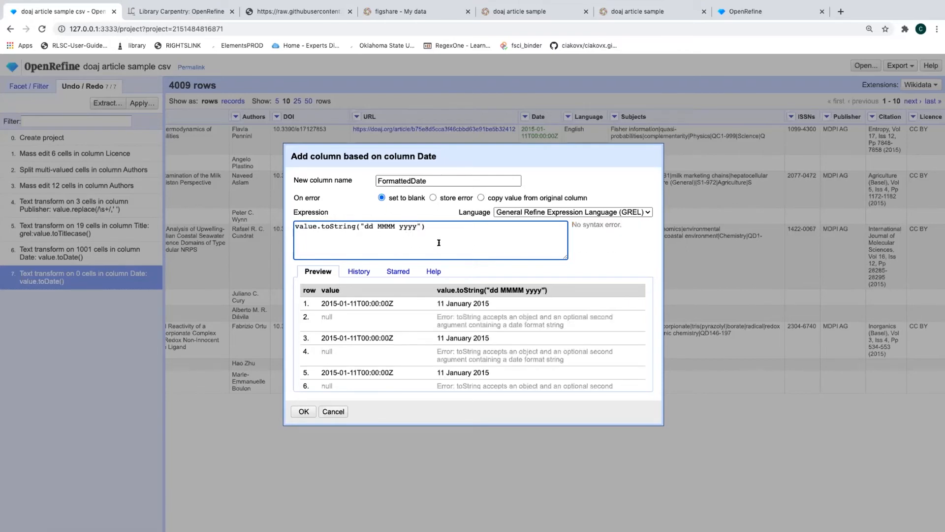
pyautogui.click(394, 226)
pyautogui.press('BackSpace')
pyautogui.press('BackSpace')
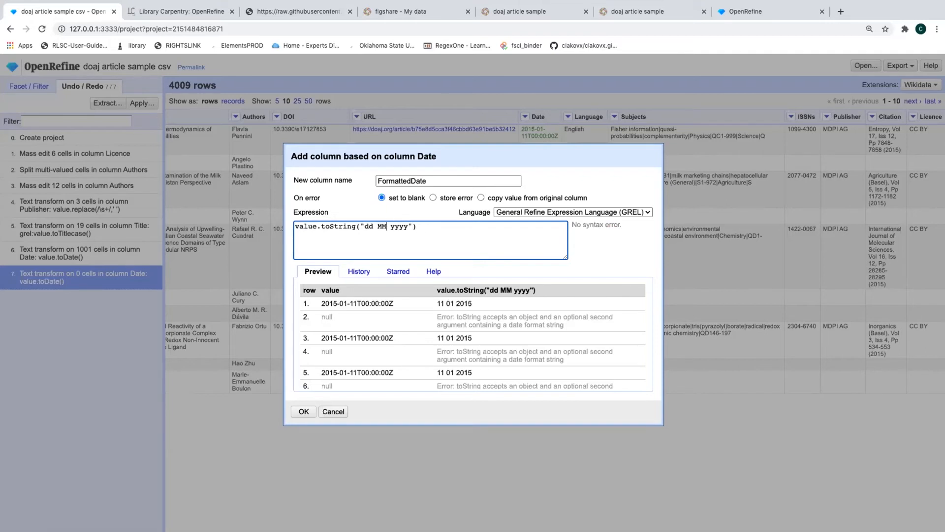
pyautogui.write('MM')
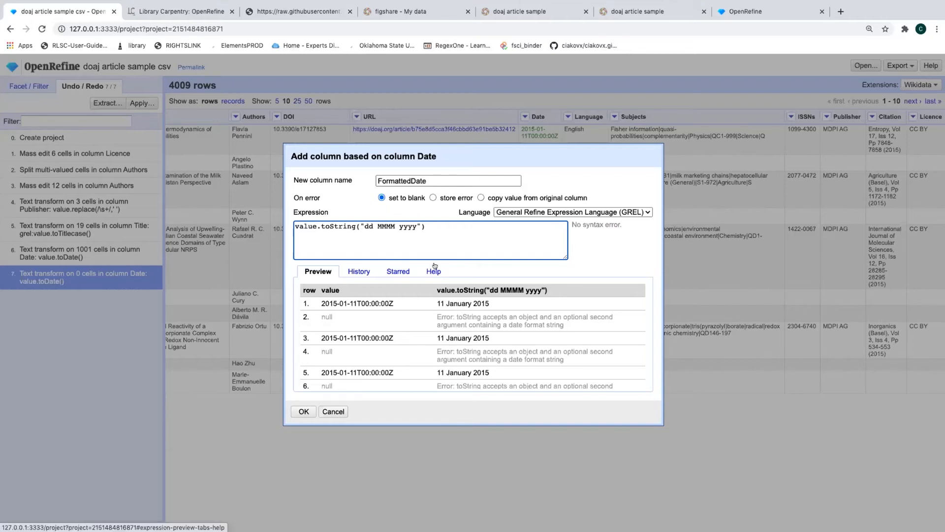
pyautogui.click(301, 412)
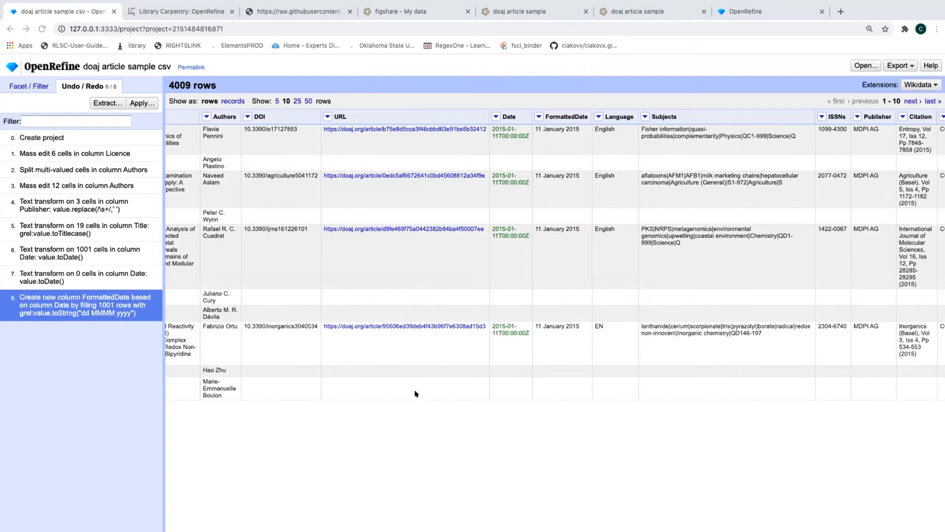
# Remove all facets (Publisher, Licence and Date) from the Facet / Filter tab
pyautogui.hscroll(-4, 266, 245)
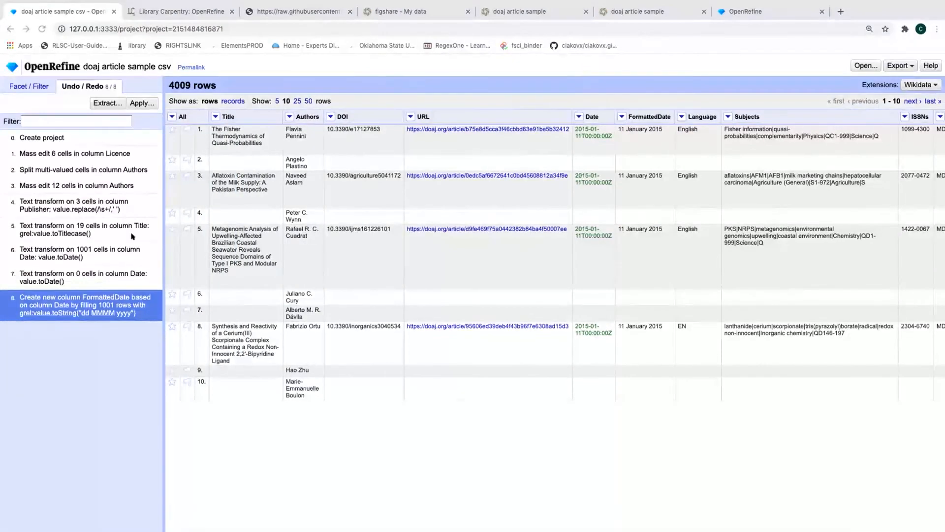
pyautogui.click(30, 85)
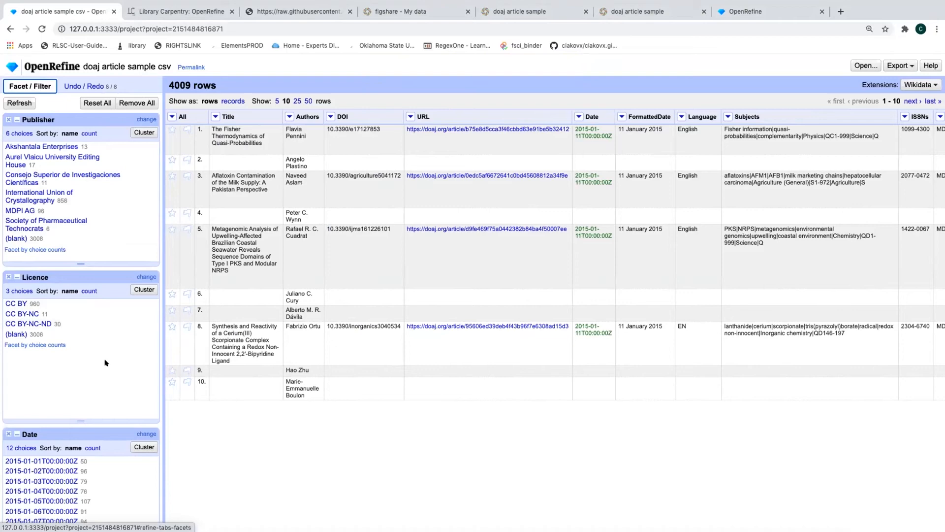
pyautogui.scroll(-2, 59, 338)
pyautogui.scroll(2, 59, 338)
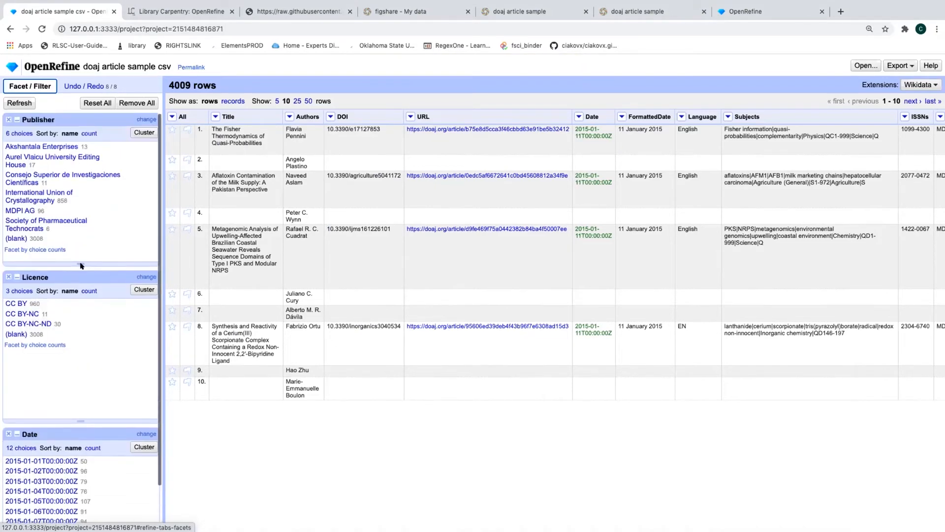
pyautogui.click(128, 103)
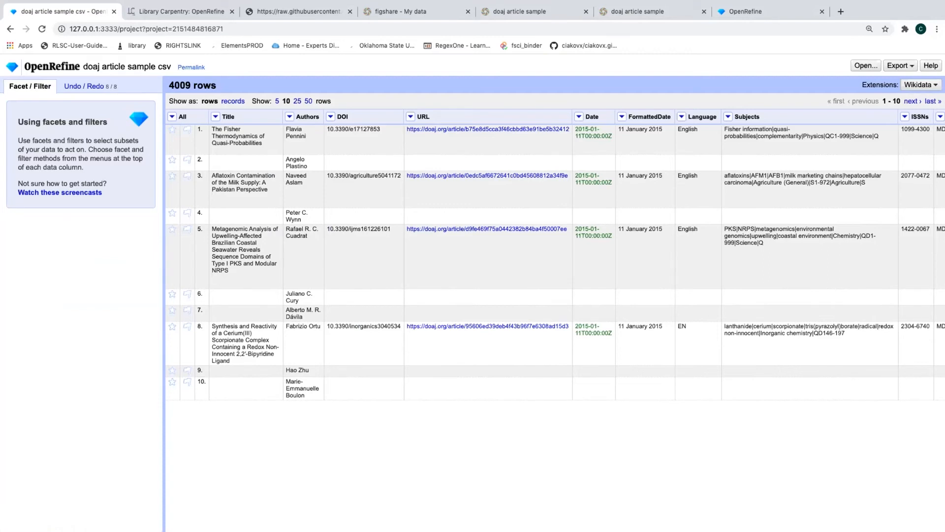
pyautogui.click(290, 117)
# Bring up the Authors column's Facet submenu and its Customized facets options
pyautogui.moveTo(291, 127)
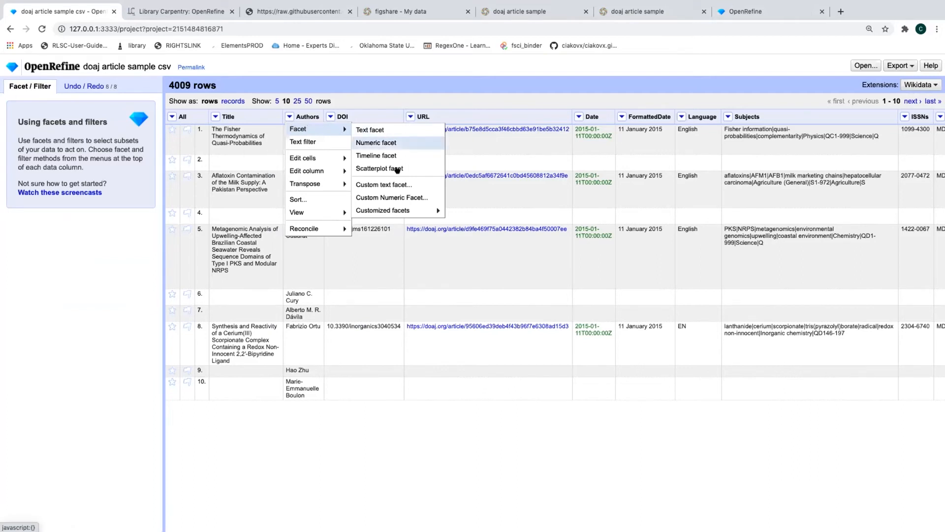
pyautogui.moveTo(395, 211)
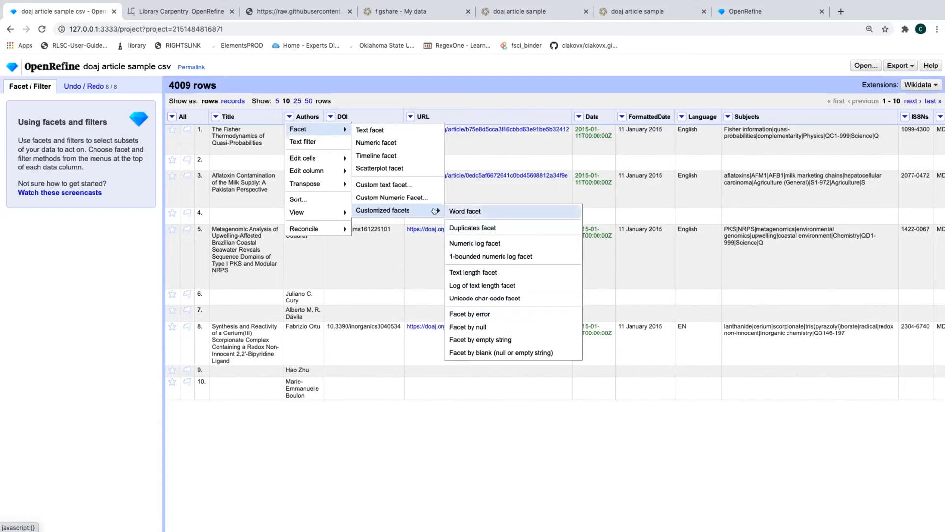
# Add a custom Authors facet on value.contains(","), splitting rows into 3965 false and 44 true
pyautogui.click(375, 185)
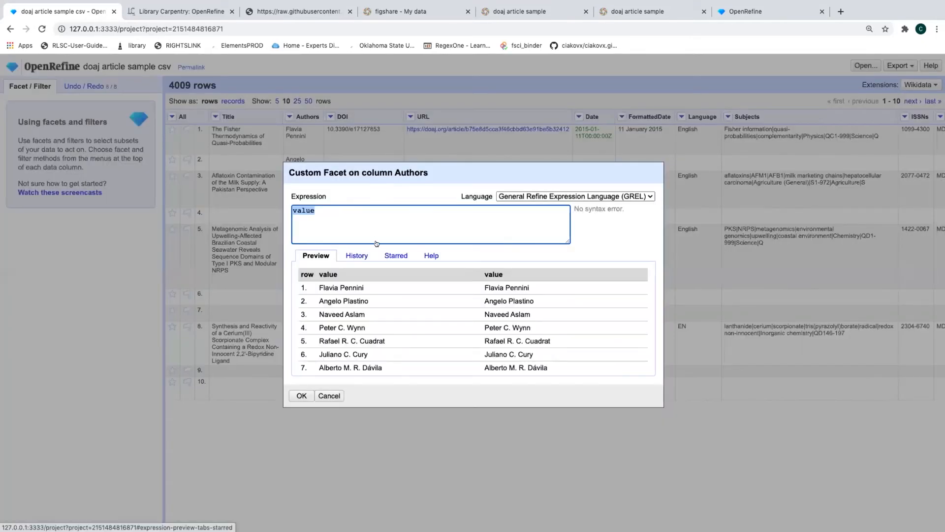
pyautogui.press('Right')
pyautogui.write('.contains')
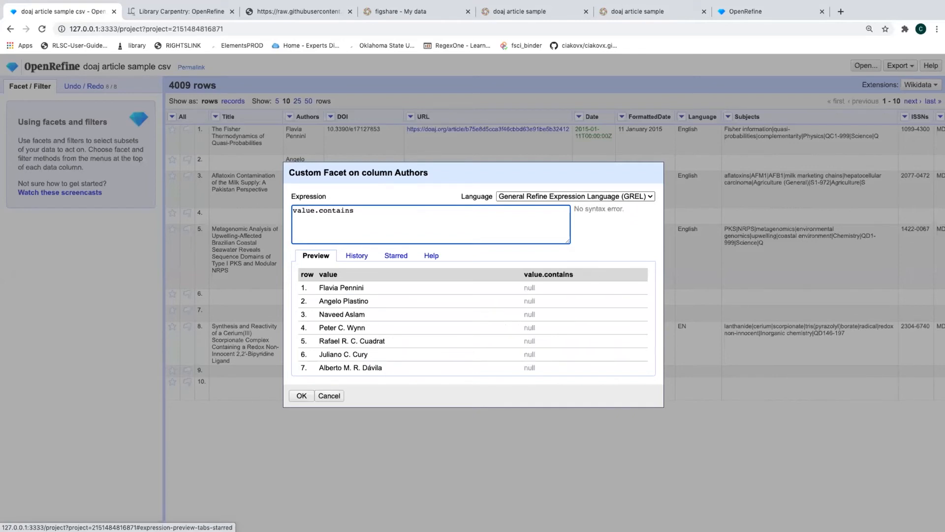
pyautogui.write('(","')
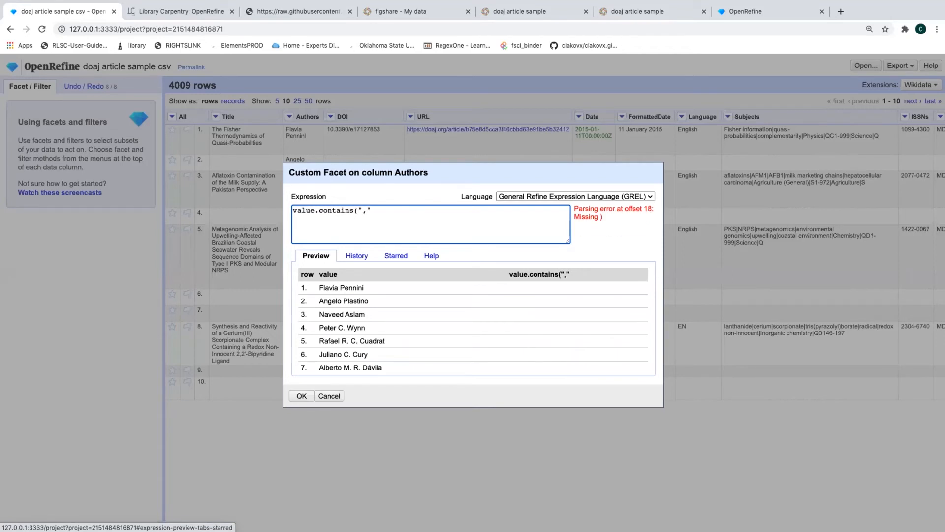
pyautogui.write(')')
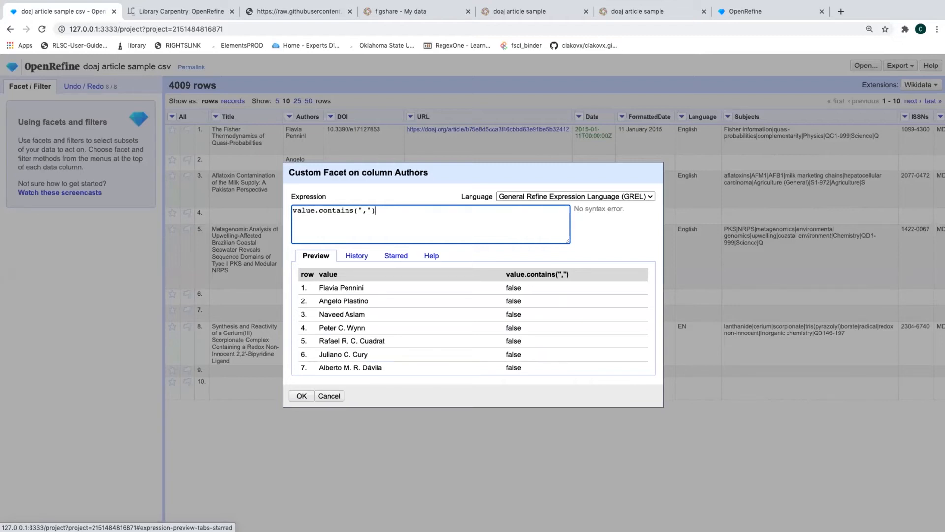
pyautogui.write('.toString')
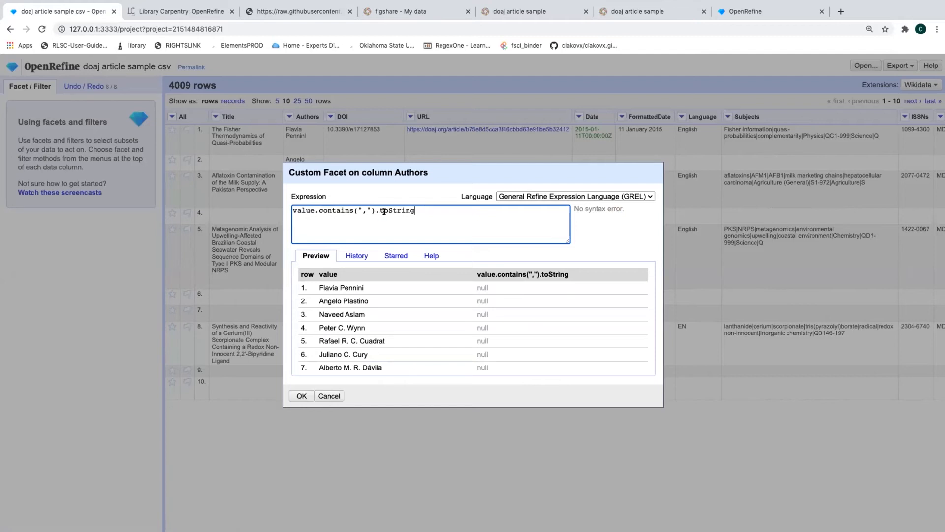
pyautogui.moveTo(388, 211); pyautogui.dragTo(392, 210)
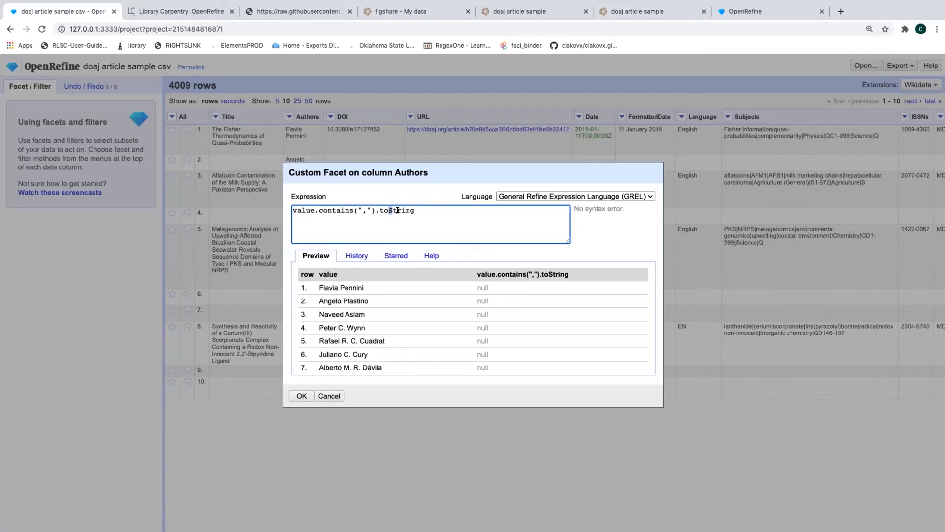
pyautogui.click(432, 210)
pyautogui.write('()')
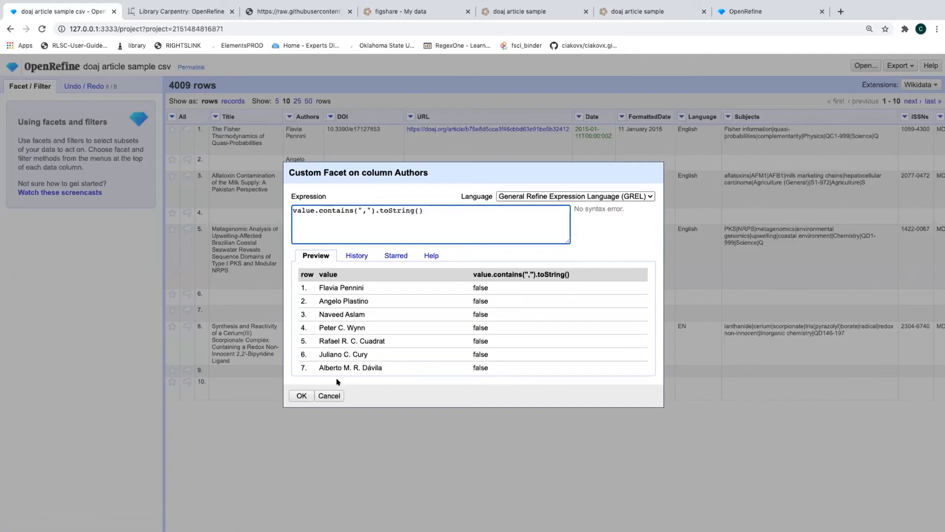
pyautogui.click(301, 395)
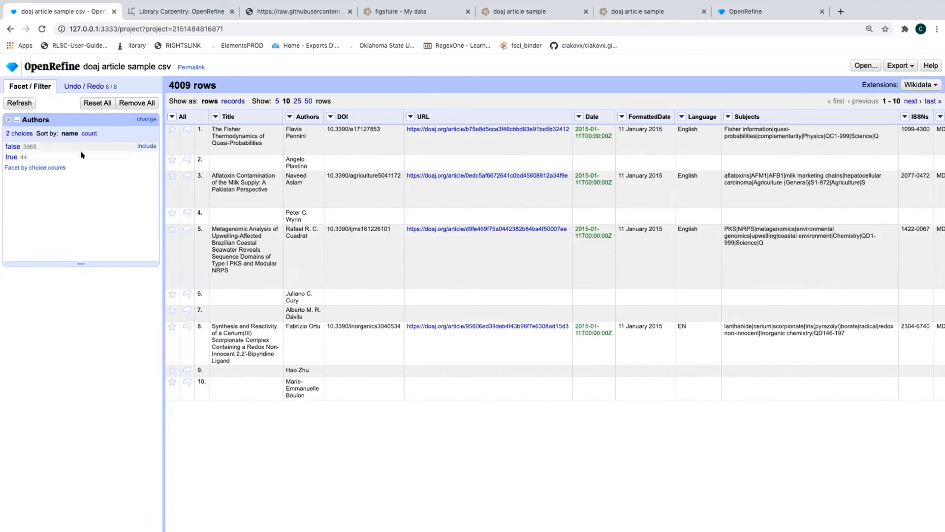
# Filter to the 44 rows where the Authors facet is true, showing 50 rows per page
pyautogui.click(7, 157)
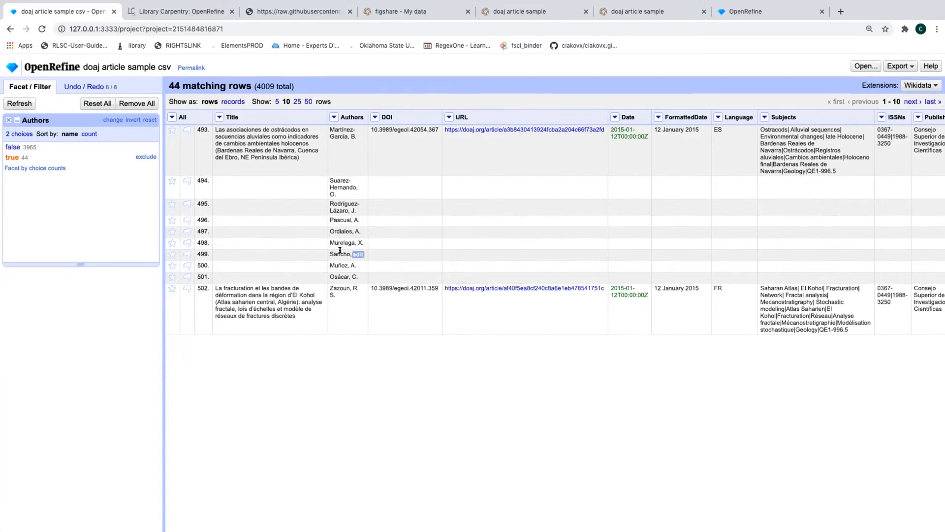
pyautogui.click(308, 103)
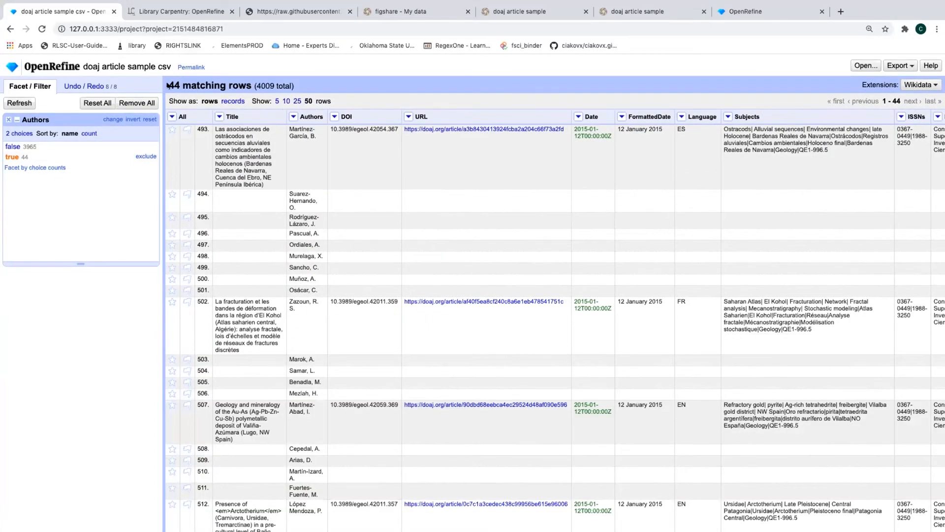
pyautogui.moveTo(168, 85); pyautogui.dragTo(252, 84)
pyautogui.click(242, 83)
# Star all 44 filtered rows and add a Starred Rows facet listing true 44
pyautogui.click(171, 116)
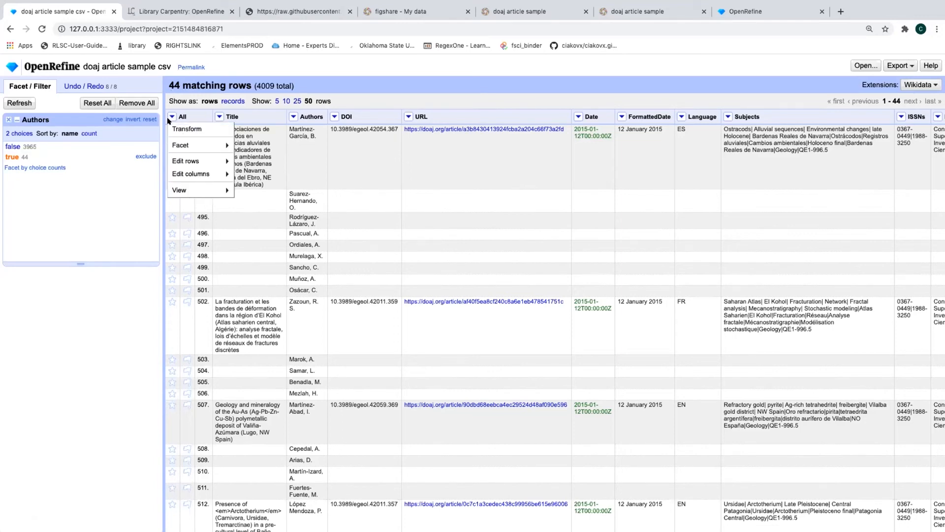
pyautogui.click(178, 101)
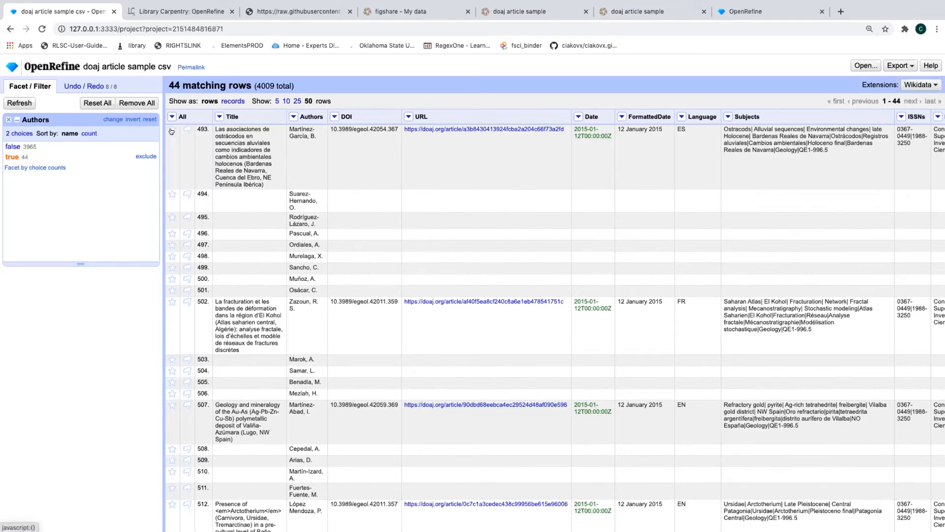
pyautogui.click(171, 117)
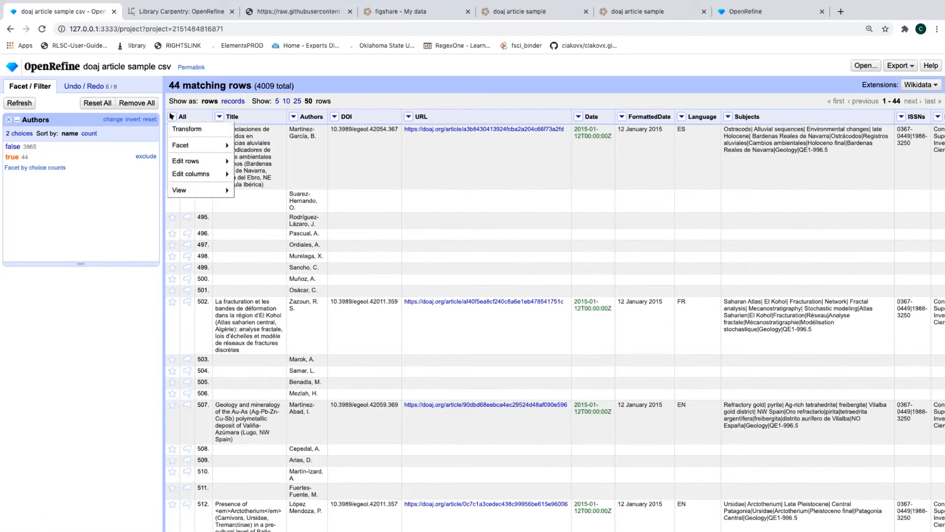
pyautogui.moveTo(187, 146)
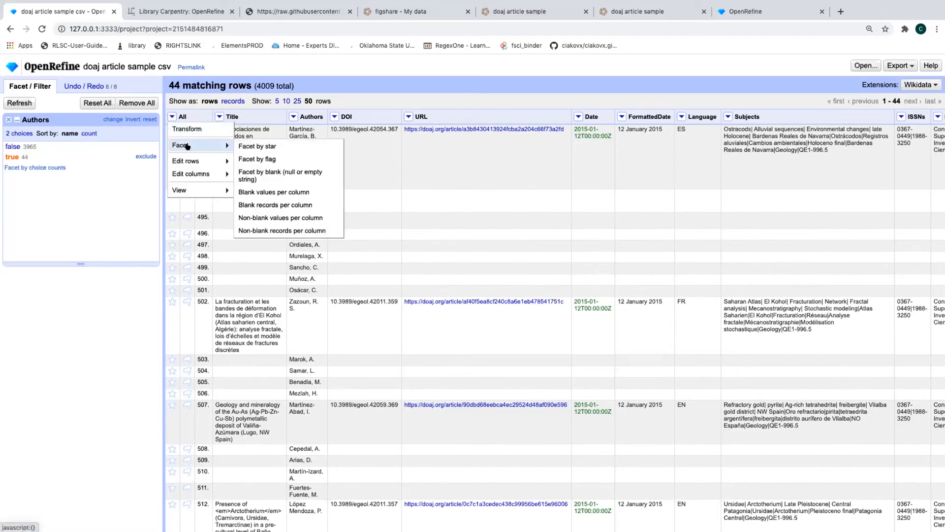
pyautogui.moveTo(196, 161)
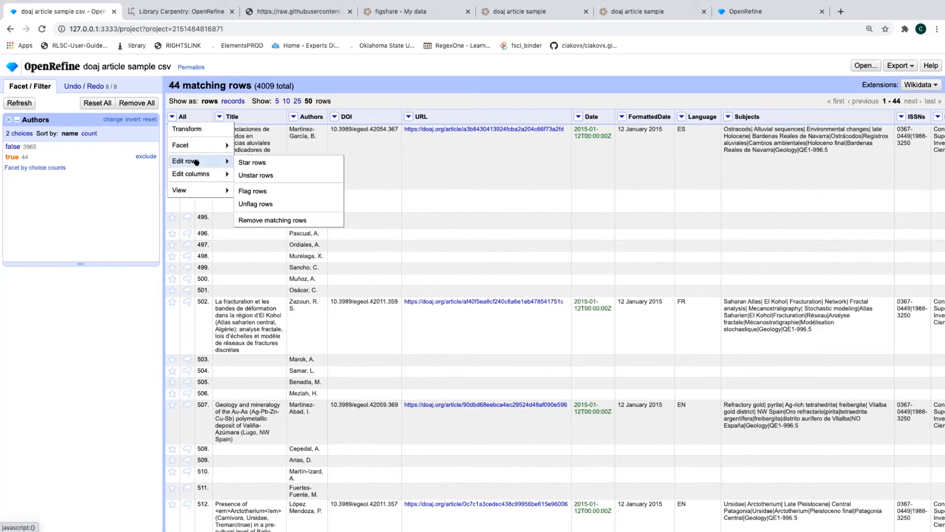
pyautogui.click(245, 163)
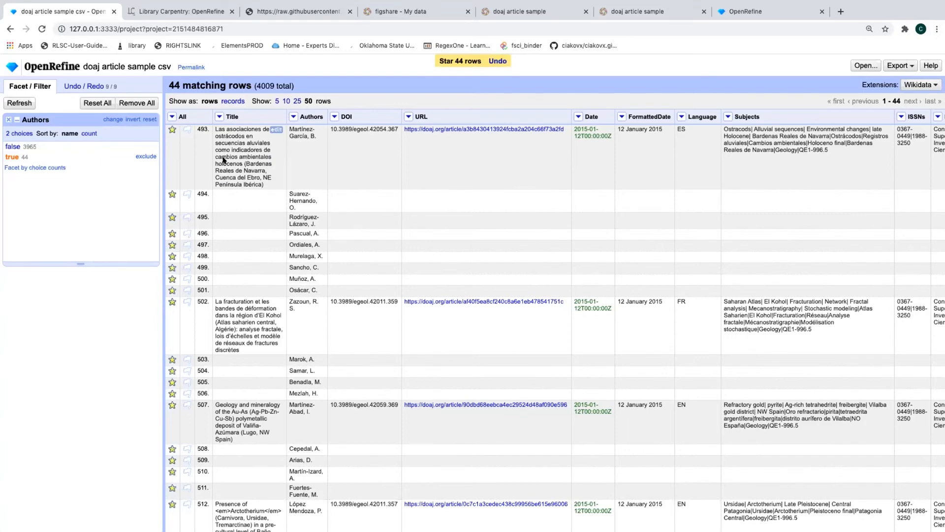
pyautogui.click(172, 116)
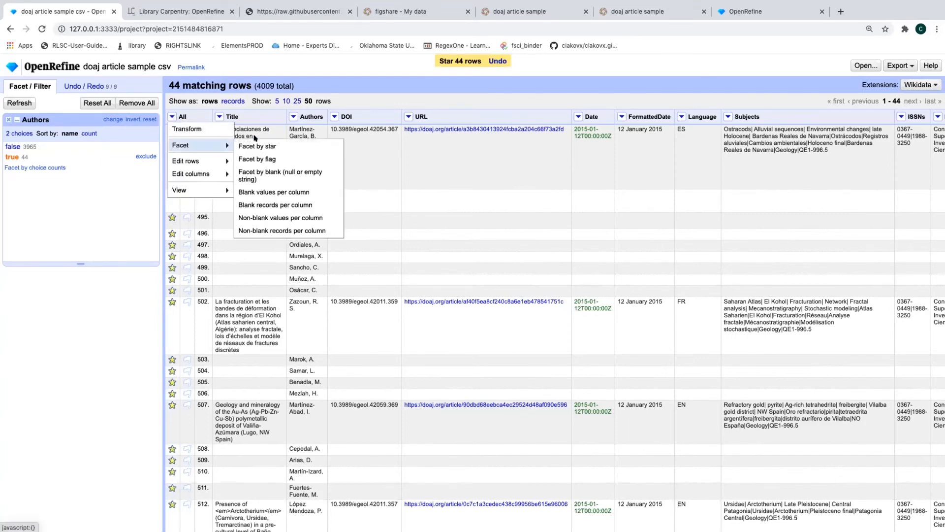
pyautogui.click(258, 146)
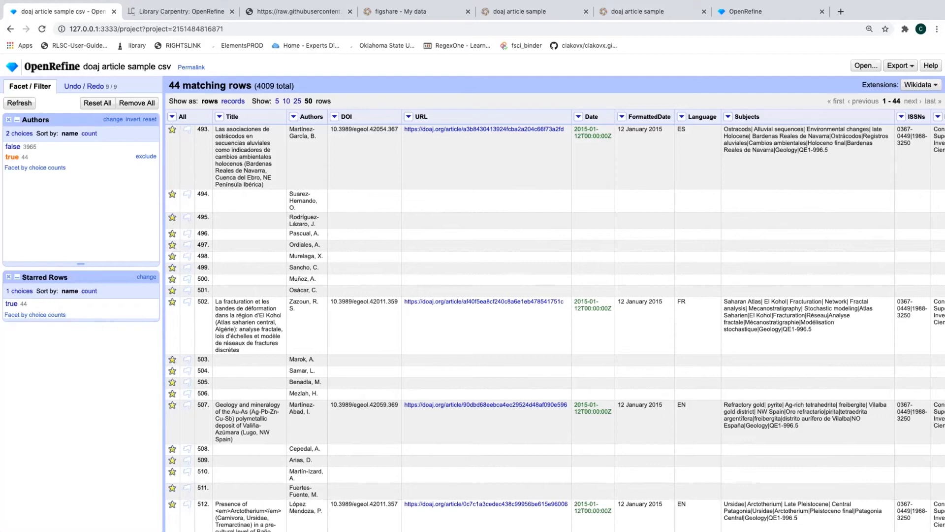
# Open a custom transform on the Authors column and begin typing value.match(/(
pyautogui.click(293, 116)
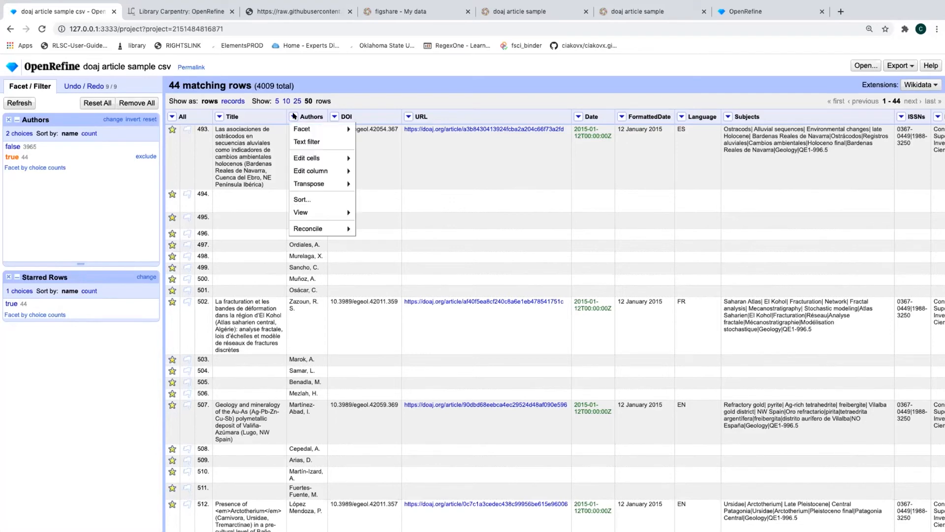
pyautogui.moveTo(320, 229)
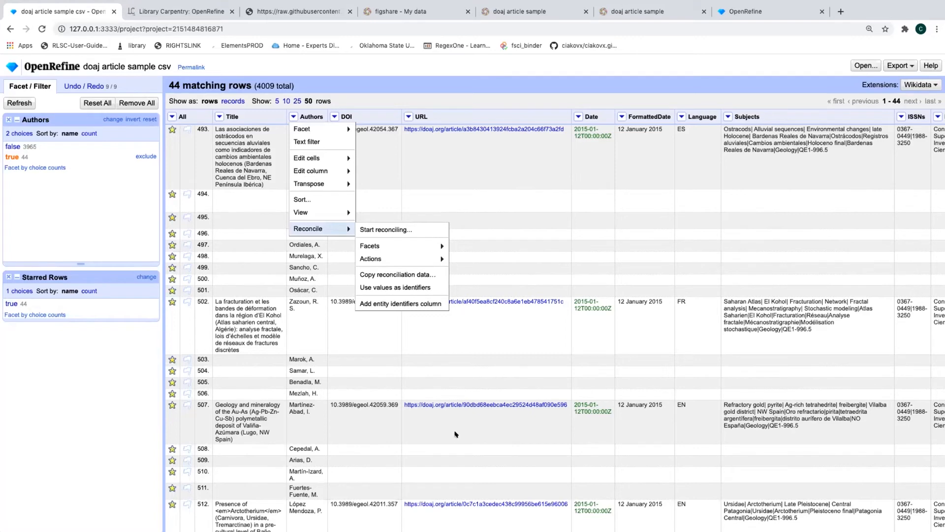
pyautogui.moveTo(315, 157)
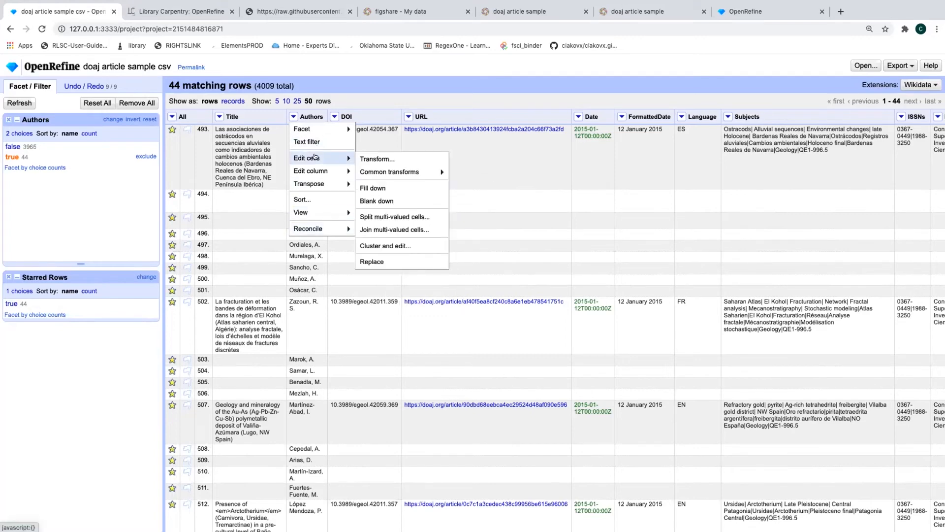
pyautogui.click(393, 162)
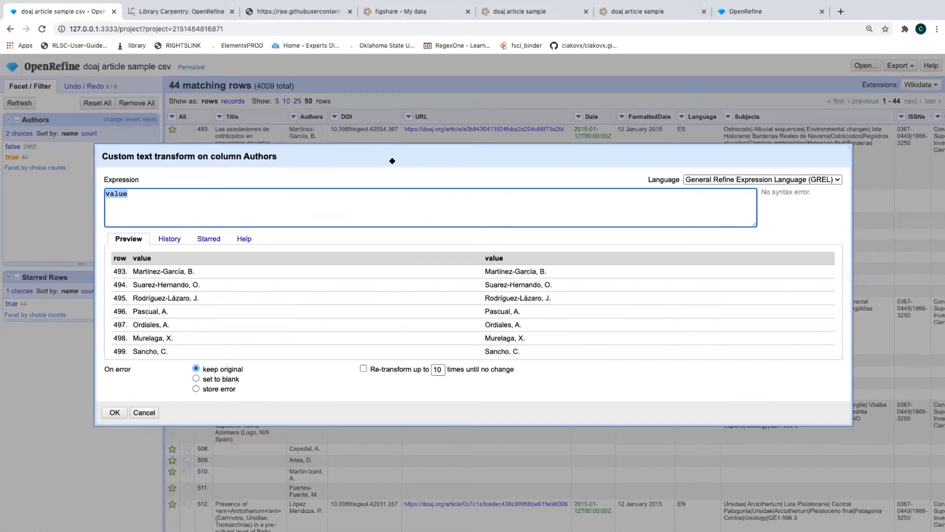
pyautogui.click(151, 194)
pyautogui.write('.match')
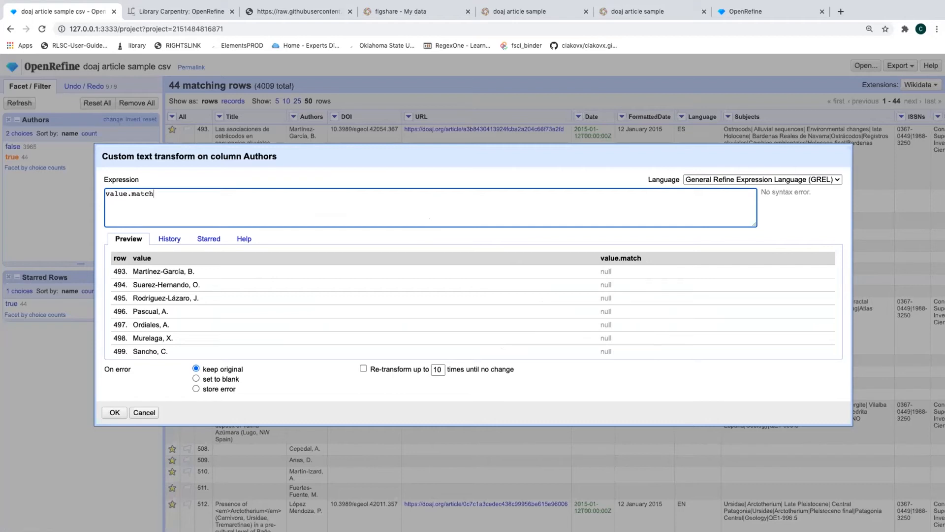
pyautogui.write('(')
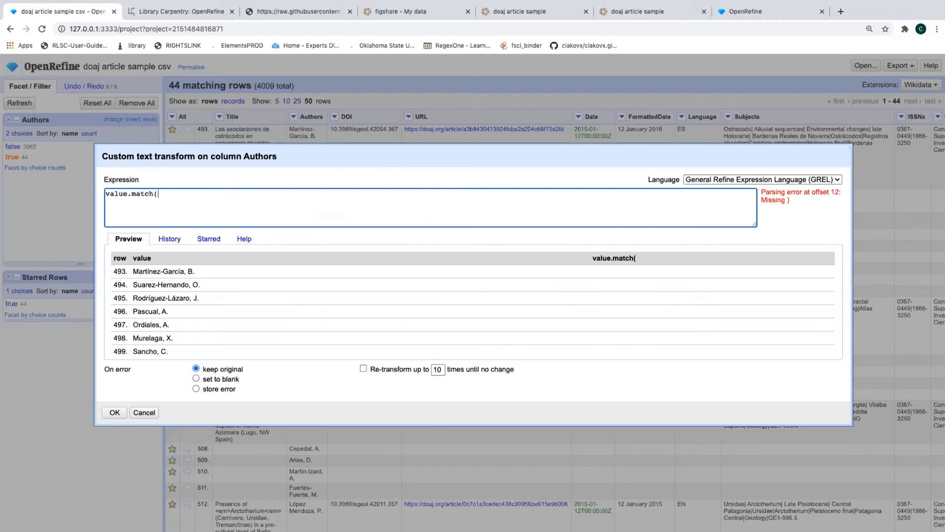
pyautogui.write('/')
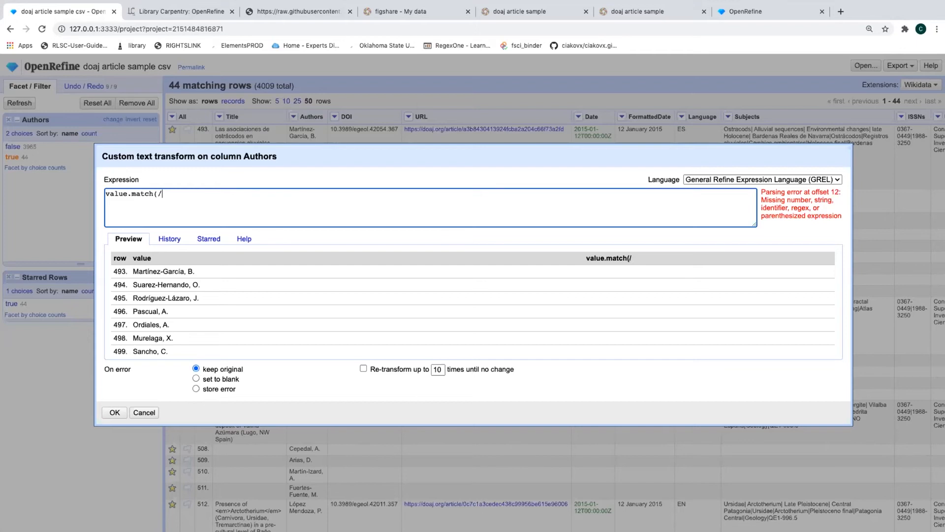
pyautogui.write('(')
# Complete the regex as value.match(/(.*),(.*)/), pointing out its slash, capture group, dot and asterisk
pyautogui.press('Left')
pyautogui.hotkey('shift', 'Left')
pyautogui.press('Right')
pyautogui.press('Right')
pyautogui.write('.*)')
pyautogui.press('Left')
pyautogui.press('Left')
pyautogui.press('Left')
pyautogui.press('Left')
pyautogui.hotkey('shift', 'Right')
pyautogui.press('Right')
pyautogui.press('Right')
pyautogui.press('Right')
pyautogui.hotkey('shift', 'Left')
pyautogui.hotkey('shift', 'Left')
pyautogui.hotkey('shift', 'Left')
pyautogui.hotkey('shift', 'Left')
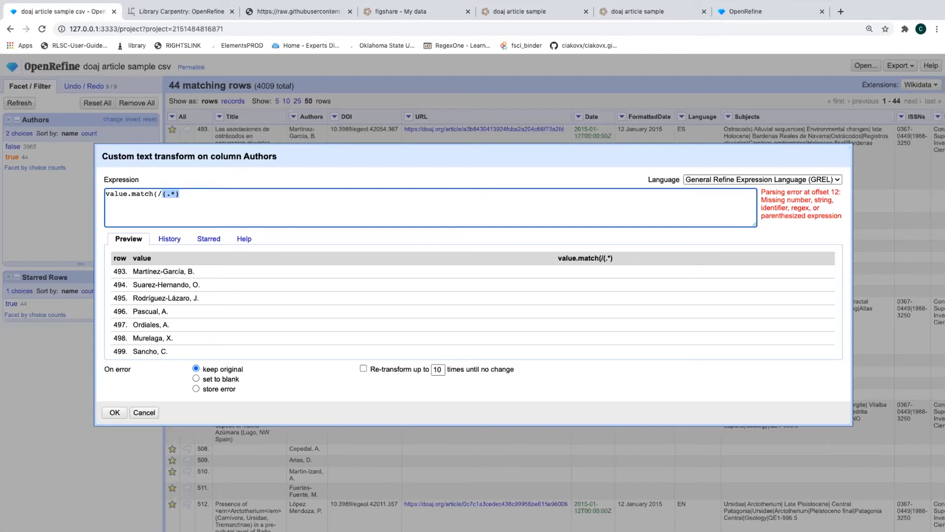
pyautogui.press('Right')
pyautogui.press('Left')
pyautogui.press('Left')
pyautogui.hotkey('shift', 'Left')
pyautogui.press('Right')
pyautogui.hotkey('shift', 'Right')
pyautogui.hotkey('shift', 'Right')
pyautogui.hotkey('shift', 'Right')
pyautogui.hotkey('shift', 'Right')
pyautogui.hotkey('shift', 'Right')
pyautogui.press('Right')
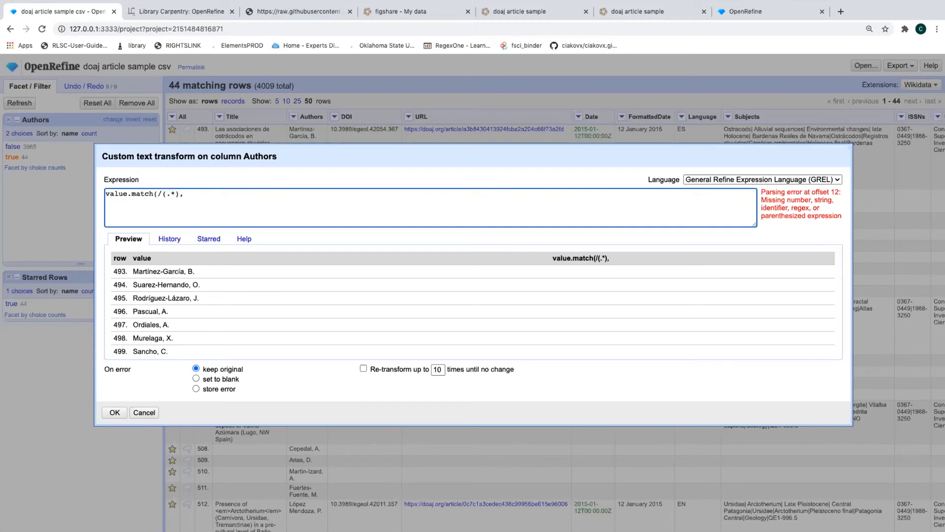
pyautogui.write(',(.*)')
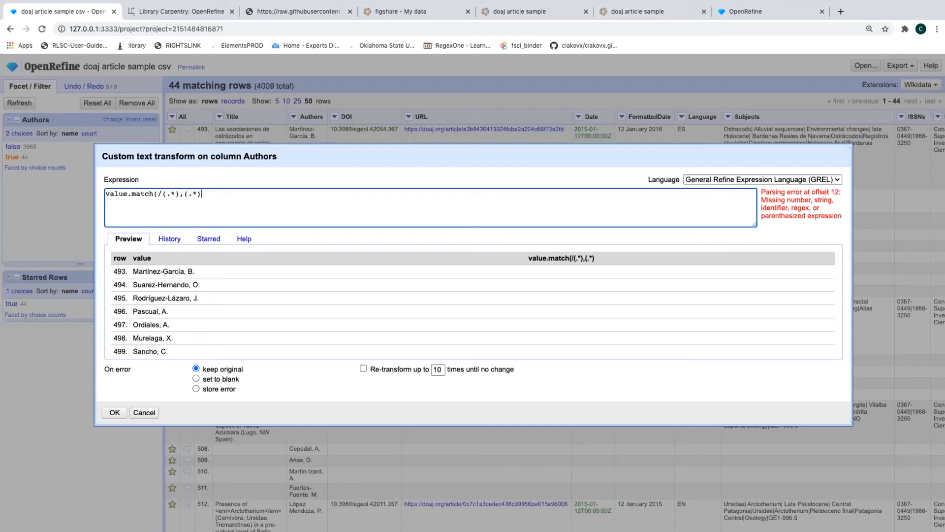
pyautogui.write('/')
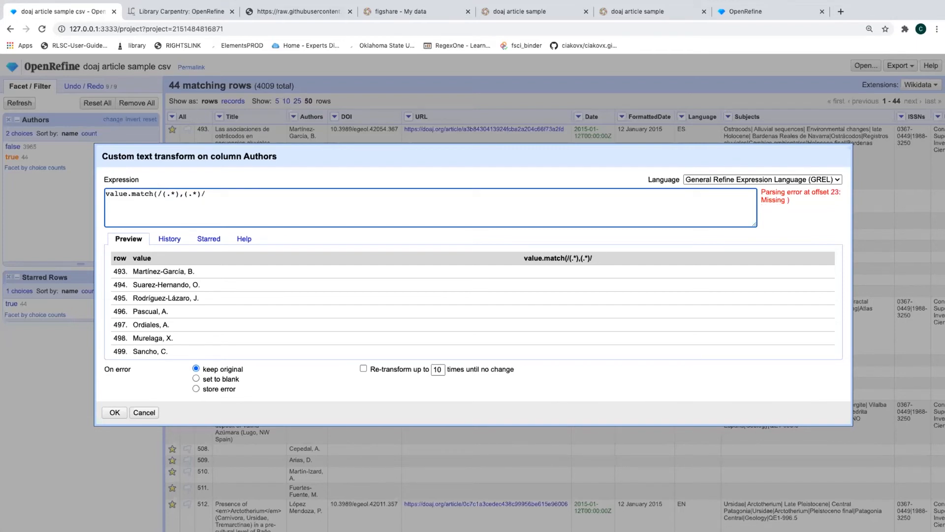
pyautogui.write(')')
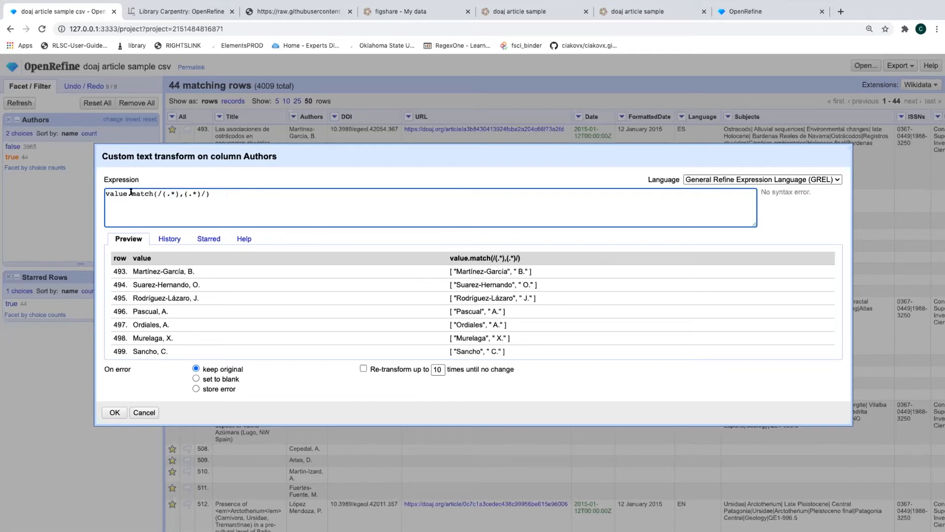
# Check row 493's split result in the preview and place the caret after the regex comma
pyautogui.moveTo(131, 193); pyautogui.dragTo(153, 193)
pyautogui.moveTo(453, 266); pyautogui.dragTo(508, 271)
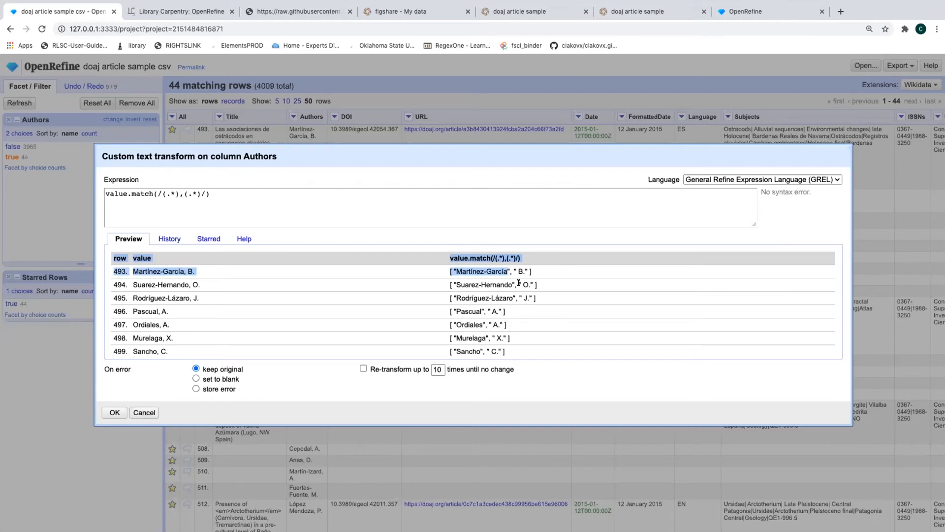
pyautogui.click(513, 267)
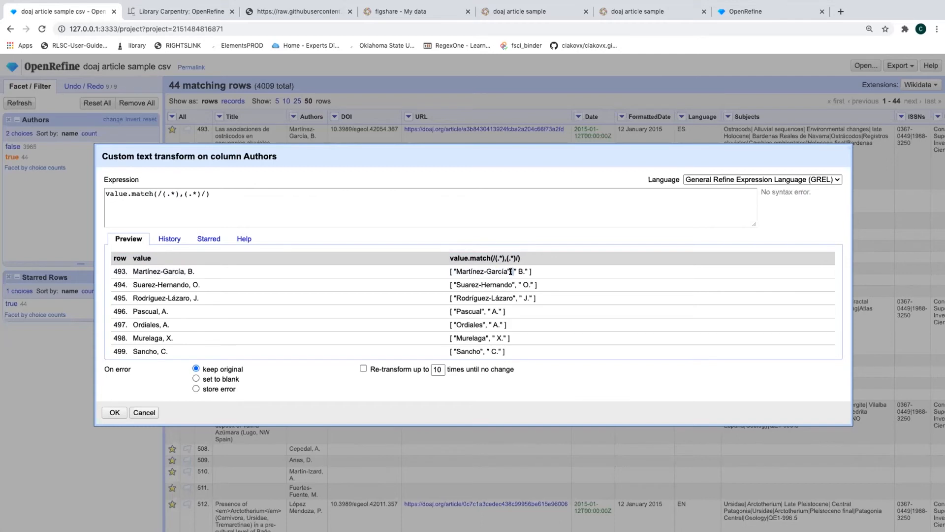
pyautogui.click(182, 192)
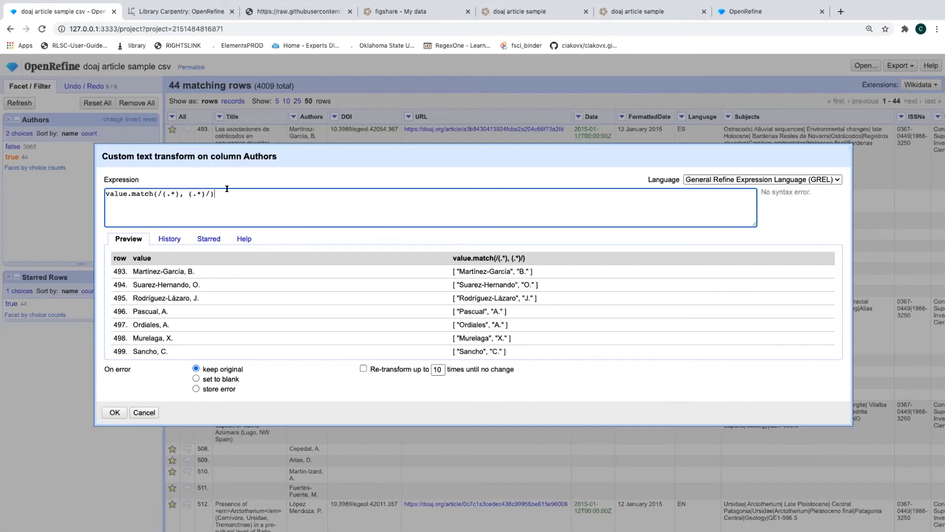
# Append .reverse().join("") to the Authors match expression so initials precede surnames
pyautogui.write('.')
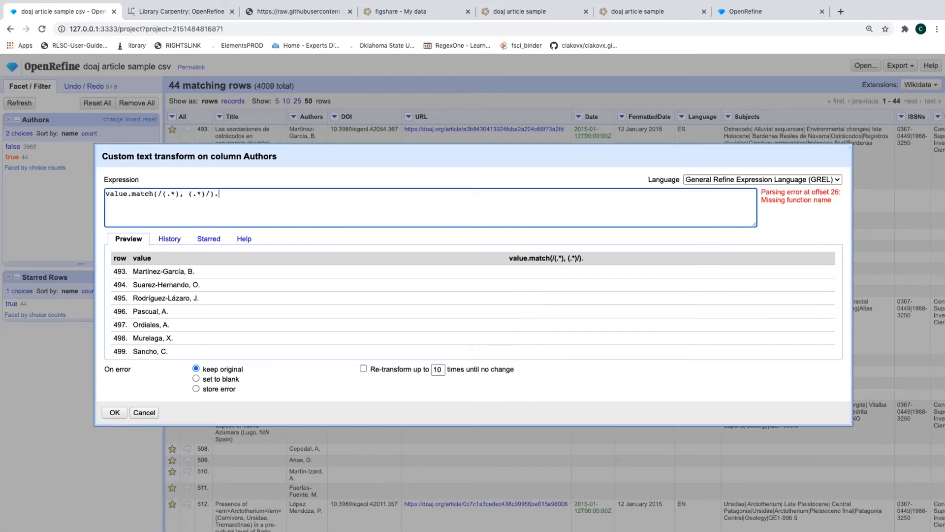
pyautogui.write('reverse')
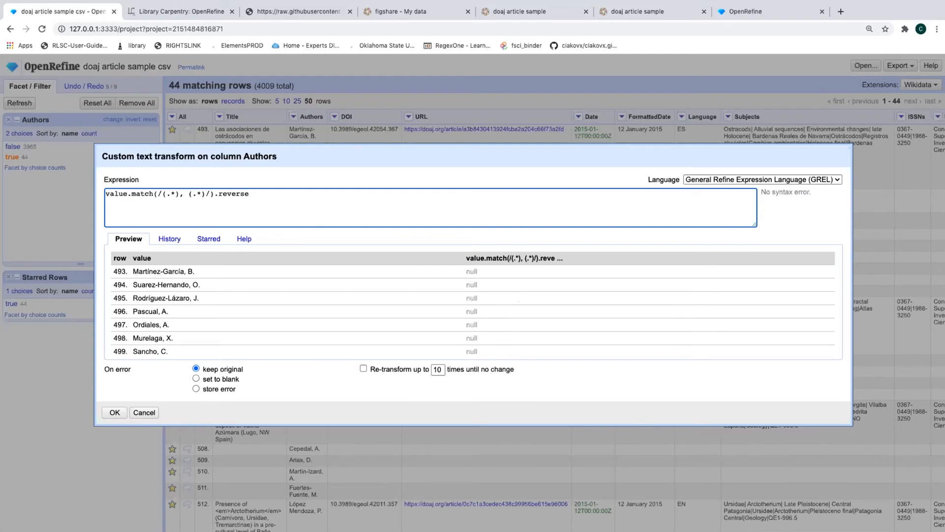
pyautogui.write('()')
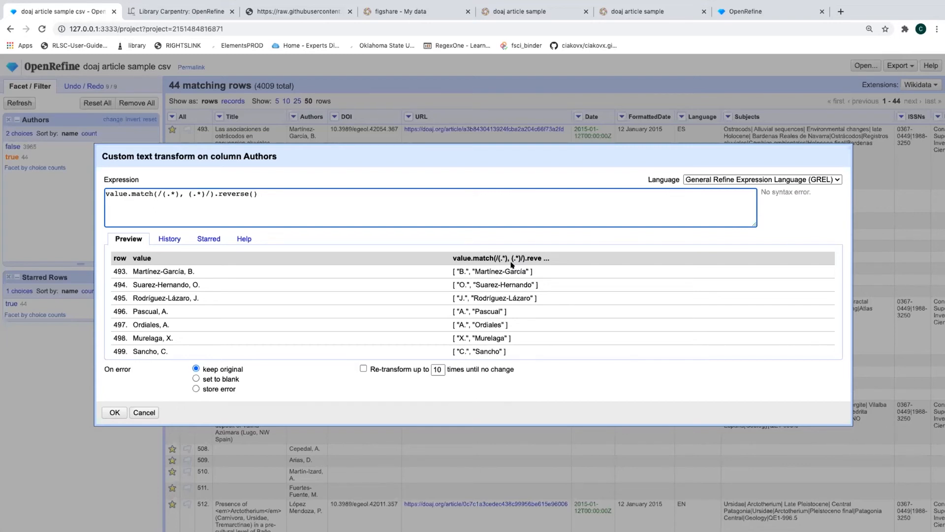
pyautogui.write('.join')
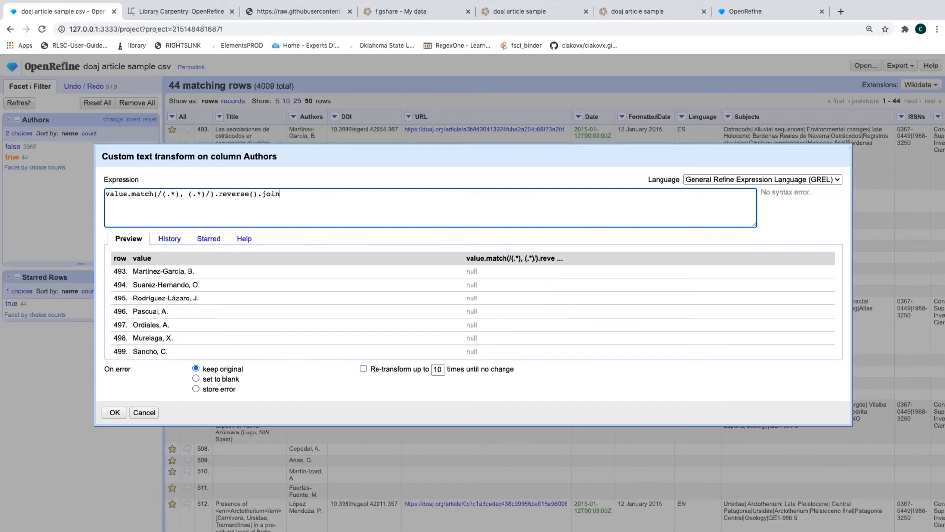
pyautogui.write('(')
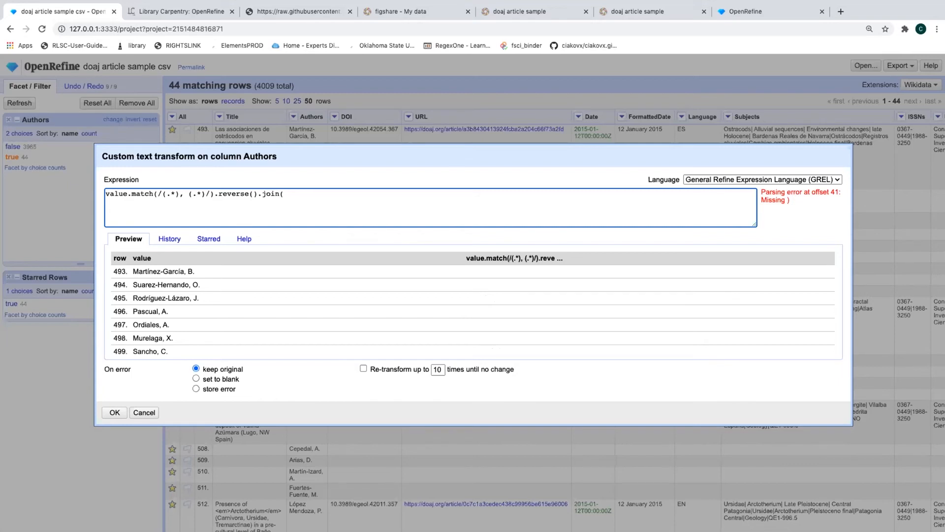
pyautogui.write('"")')
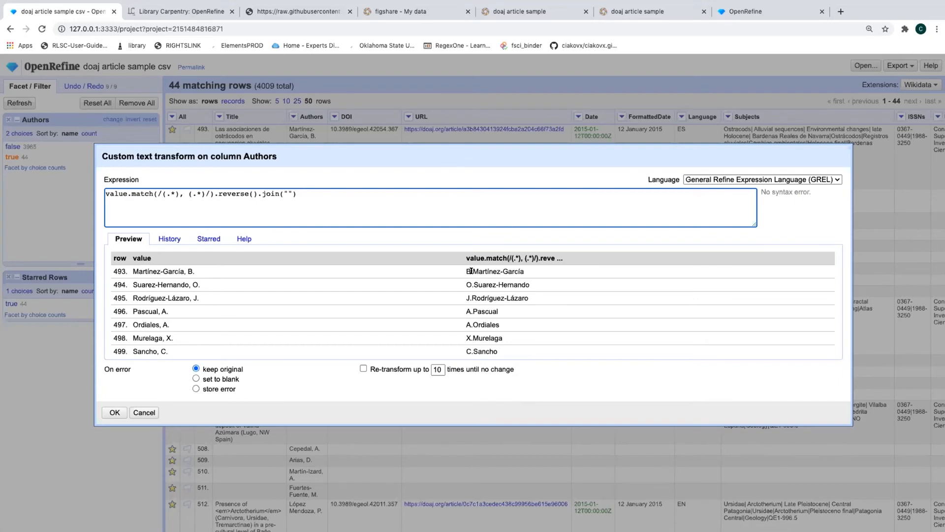
pyautogui.click(286, 189)
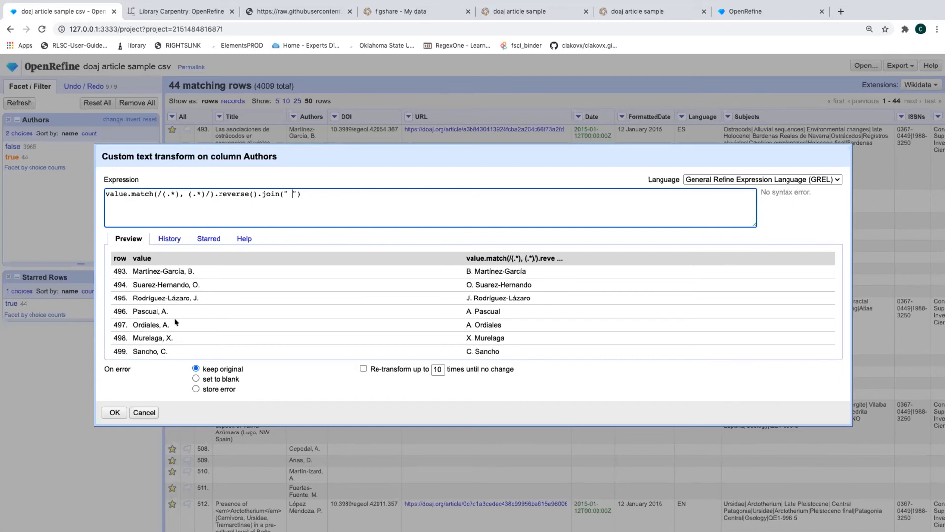
pyautogui.scroll(-3, 187, 326)
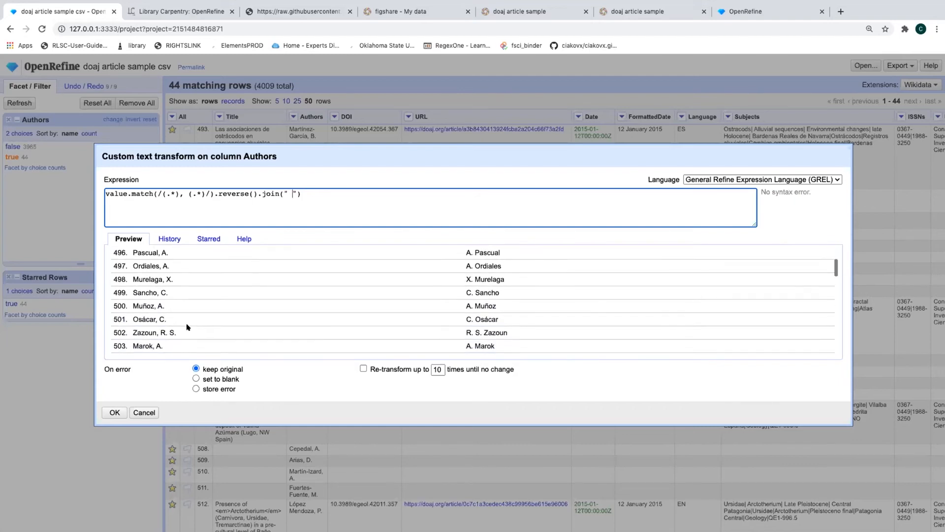
pyautogui.scroll(-2, 187, 326)
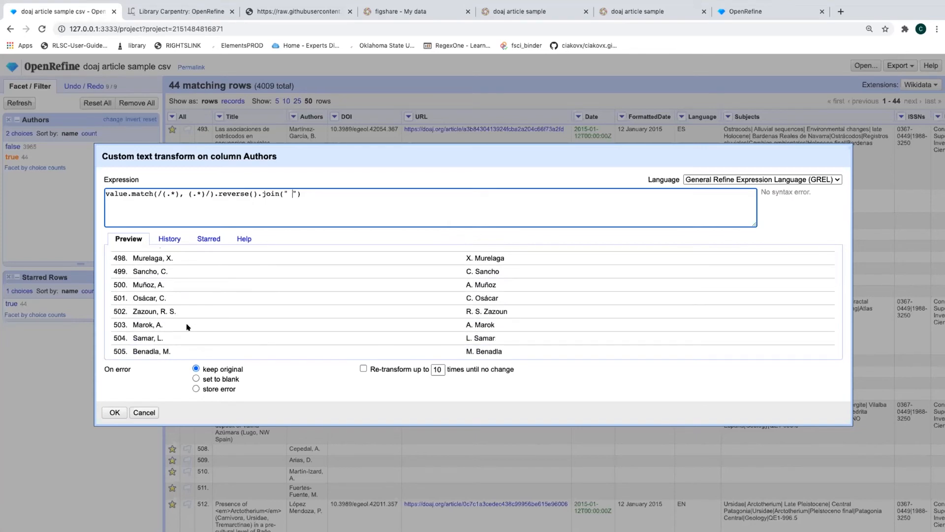
pyautogui.scroll(-3, 187, 326)
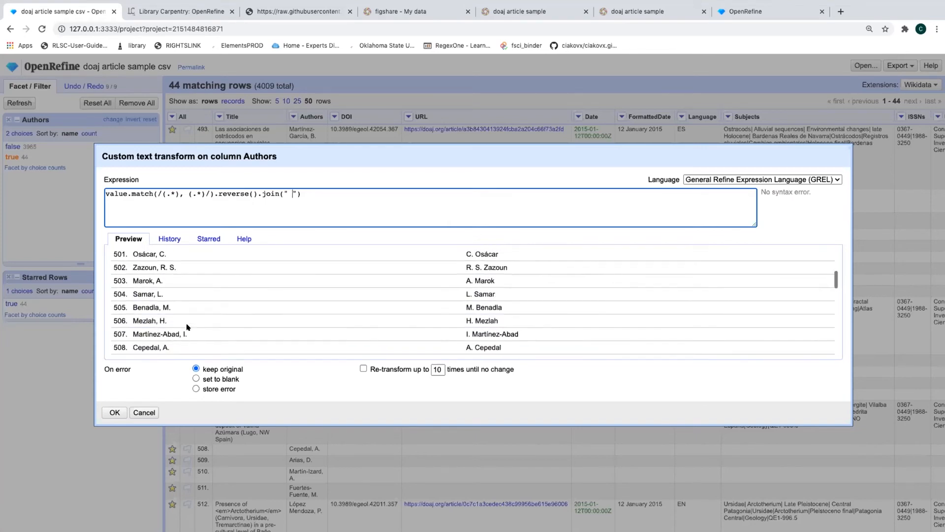
pyautogui.scroll(-1, 187, 326)
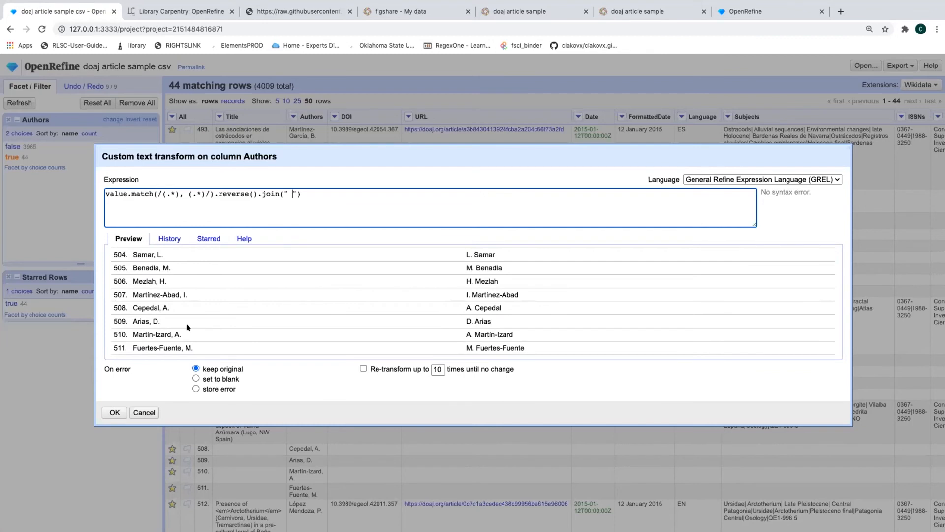
pyautogui.scroll(-4, 188, 326)
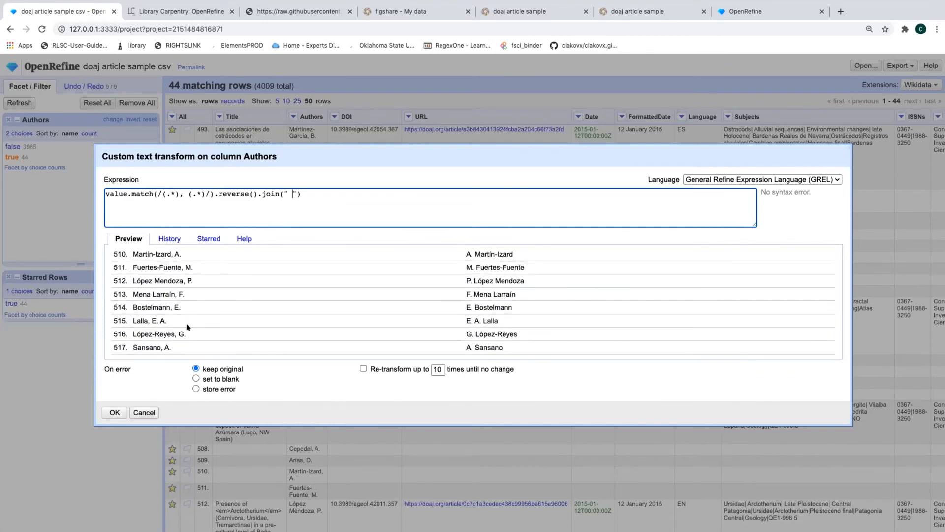
pyautogui.scroll(10, 187, 326)
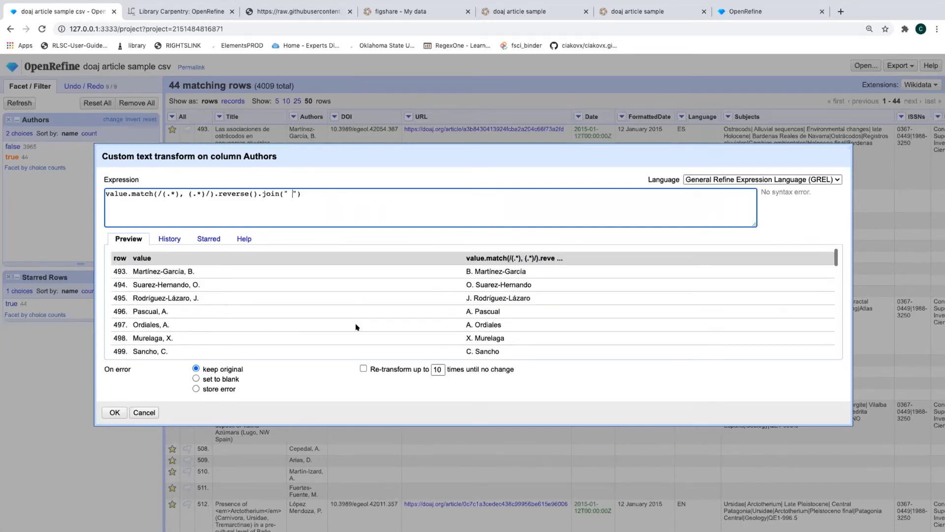
pyautogui.scroll(-6, 478, 281)
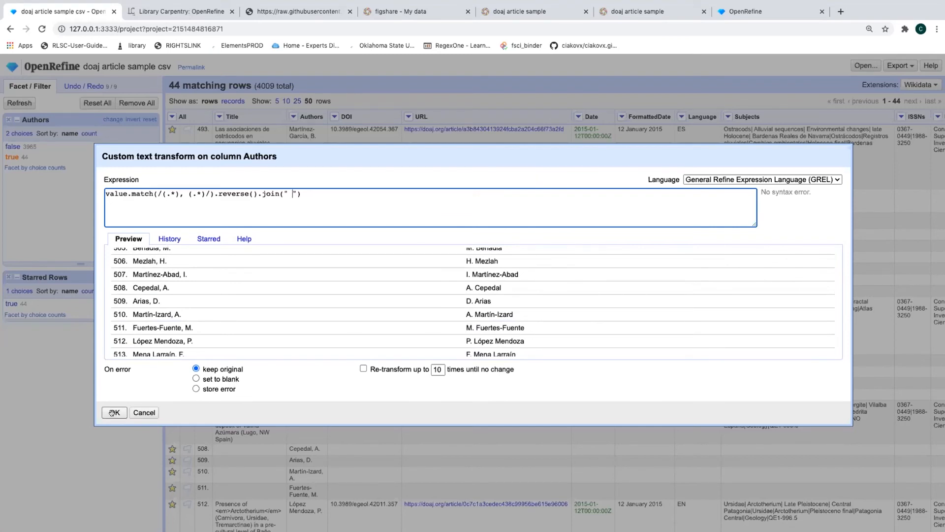
pyautogui.tripleClick(310, 194)
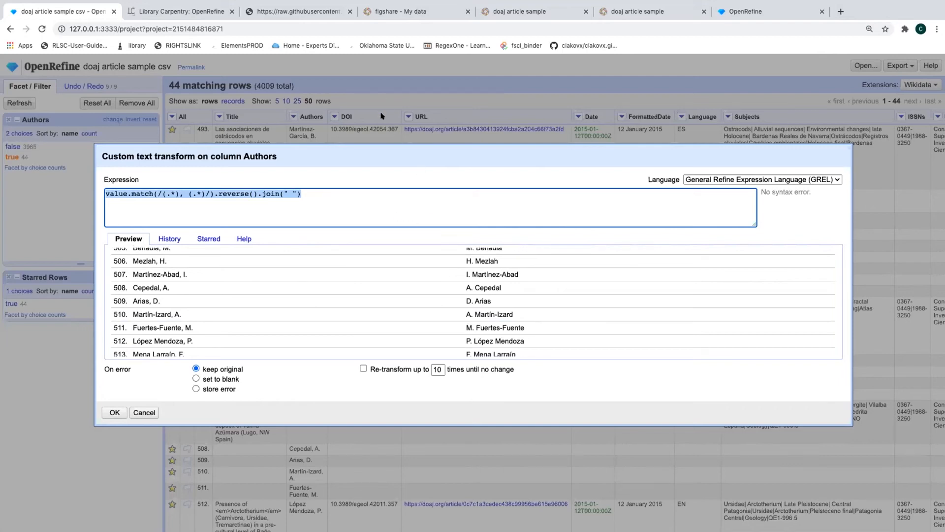
# Apply the name-reversal transform to the 44 Authors cells and reset the Authors facet
pyautogui.click(112, 413)
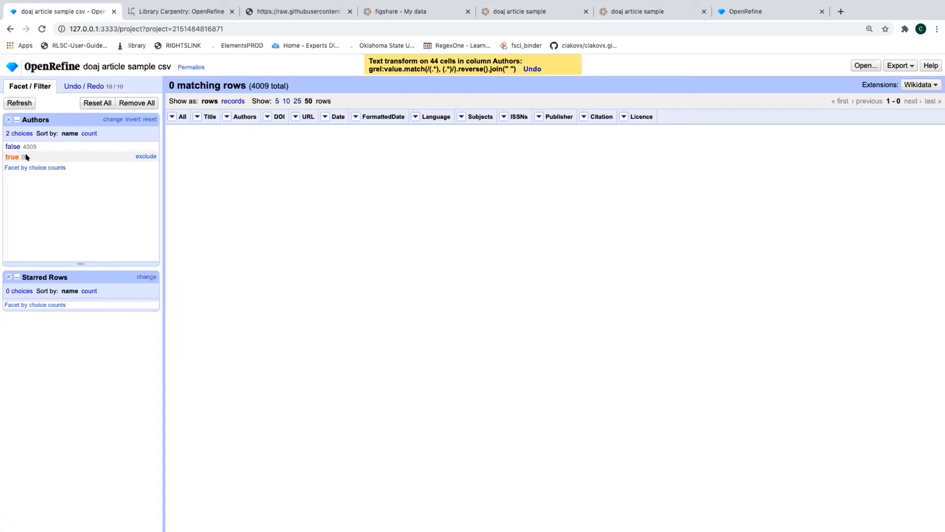
pyautogui.click(148, 119)
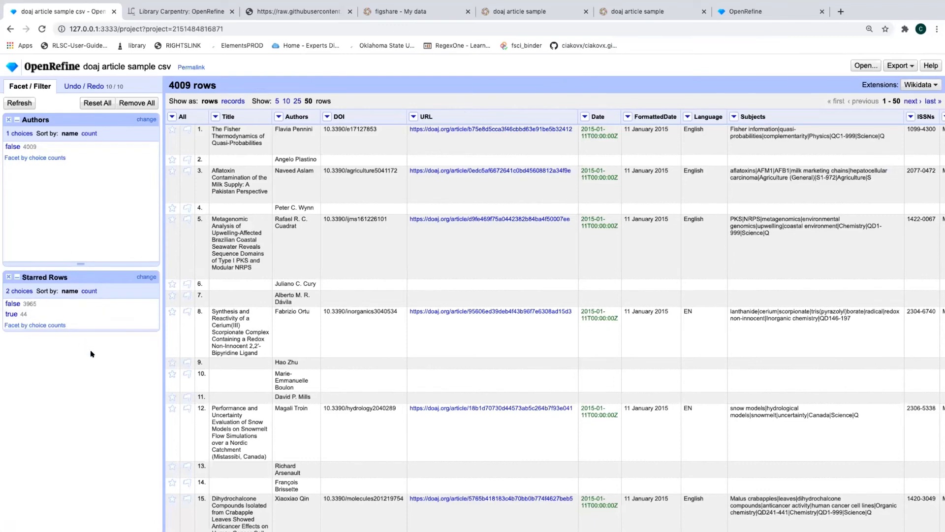
pyautogui.click(9, 314)
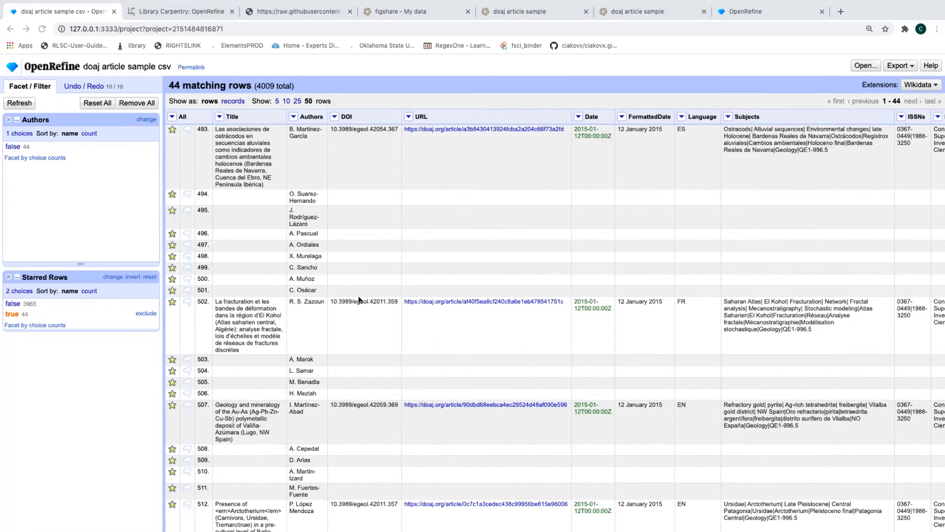
pyautogui.hscroll(5, 361, 299)
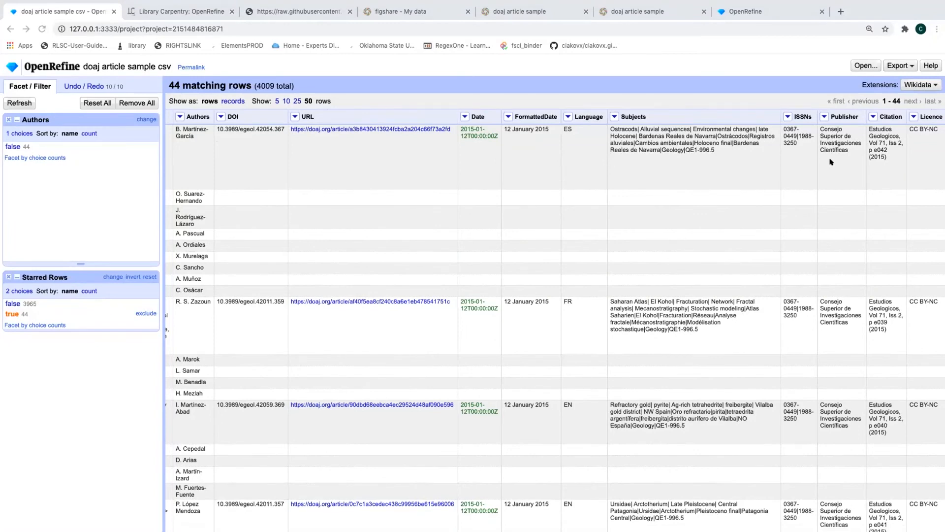
pyautogui.click(902, 67)
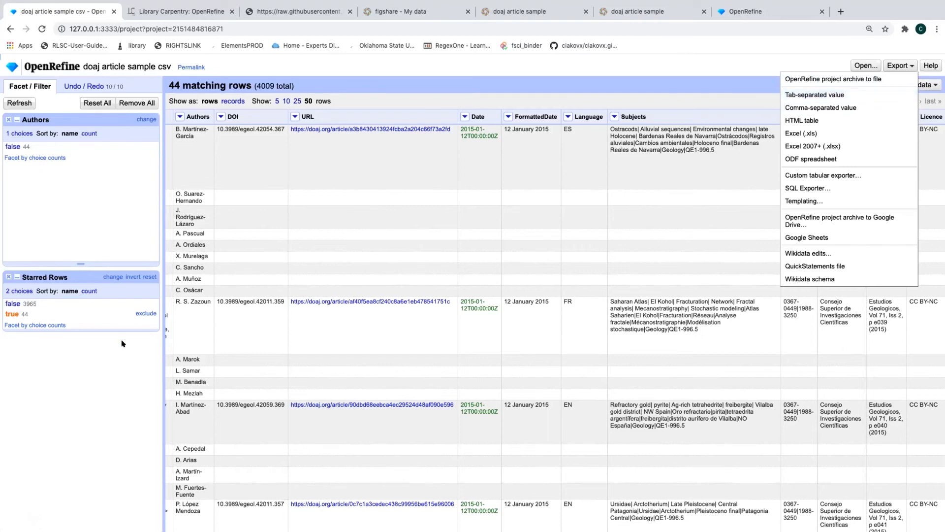
# Reset the Starred Rows facet so the grid lists all 4009 rows again
pyautogui.click(155, 308)
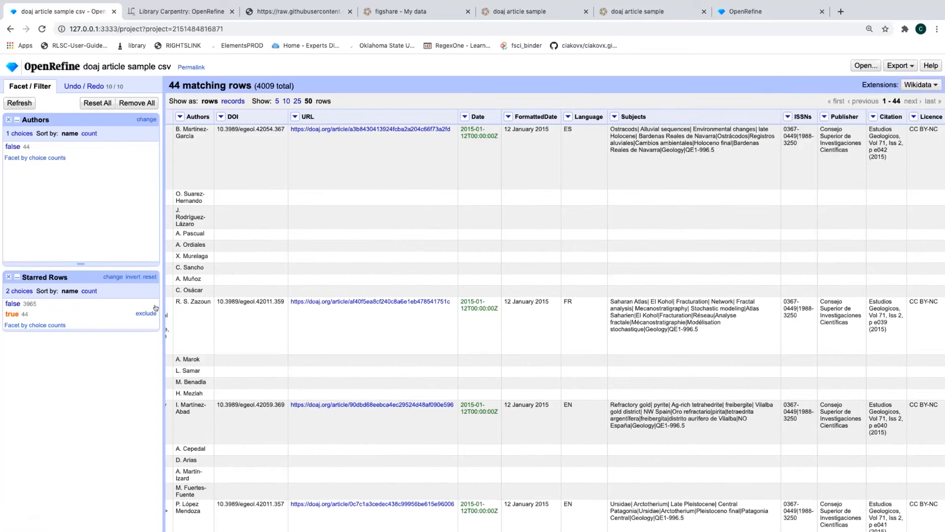
pyautogui.click(144, 277)
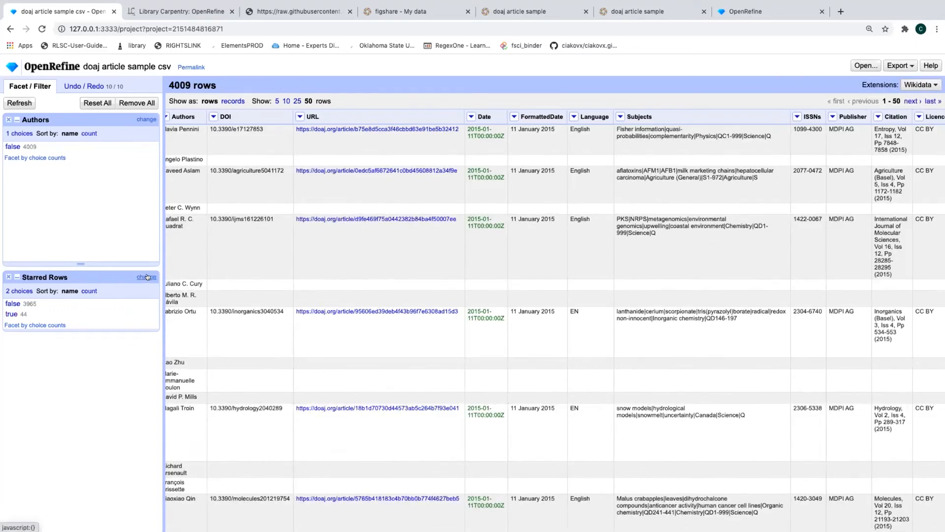
pyautogui.click(898, 65)
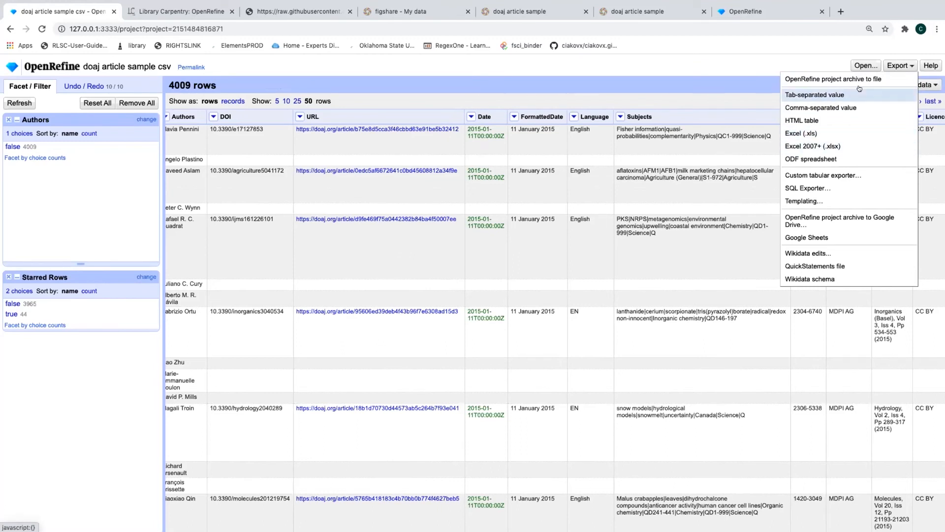
pyautogui.click(886, 65)
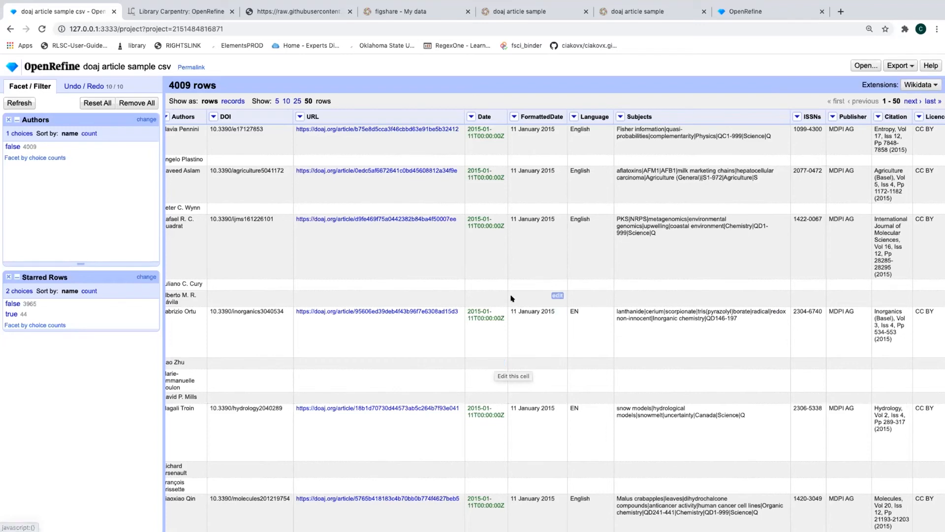
pyautogui.hscroll(1, 556, 295)
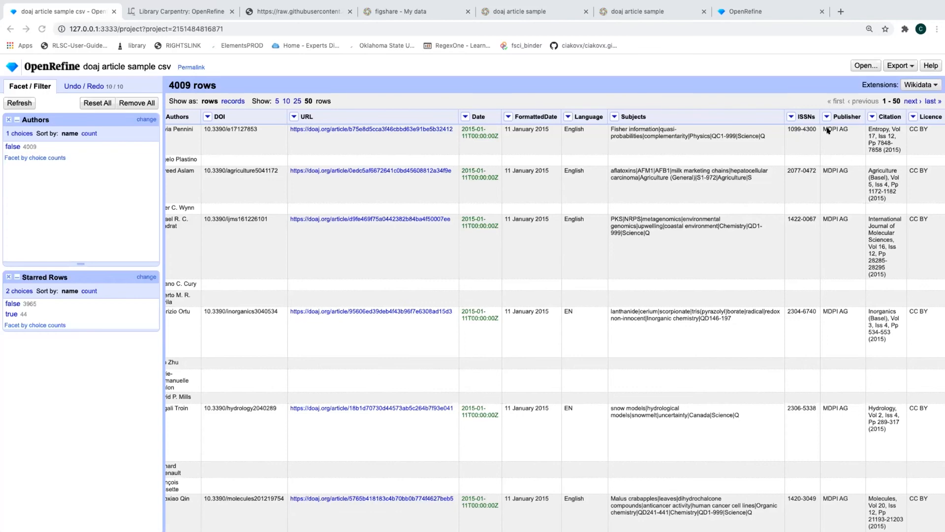
pyautogui.hscroll(-2, 320, 185)
pyautogui.hscroll(-3, 321, 184)
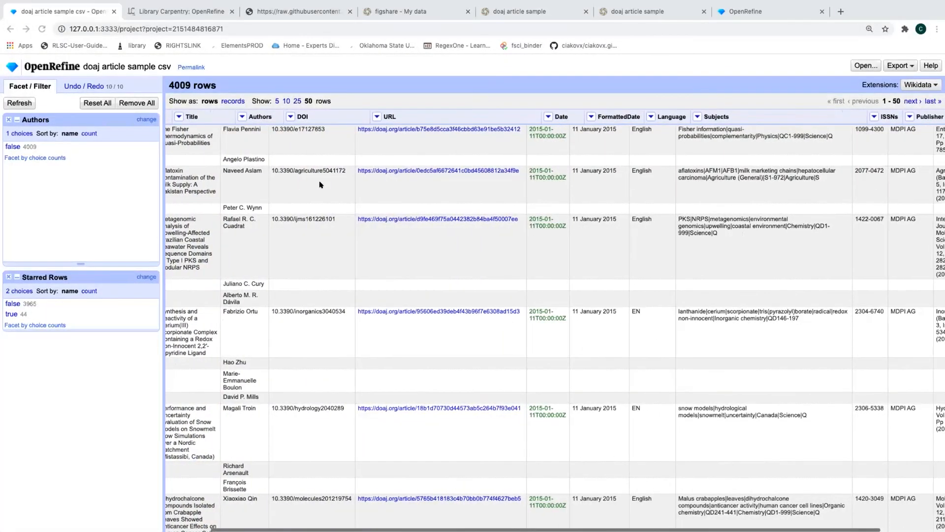
pyautogui.hscroll(4, 327, 184)
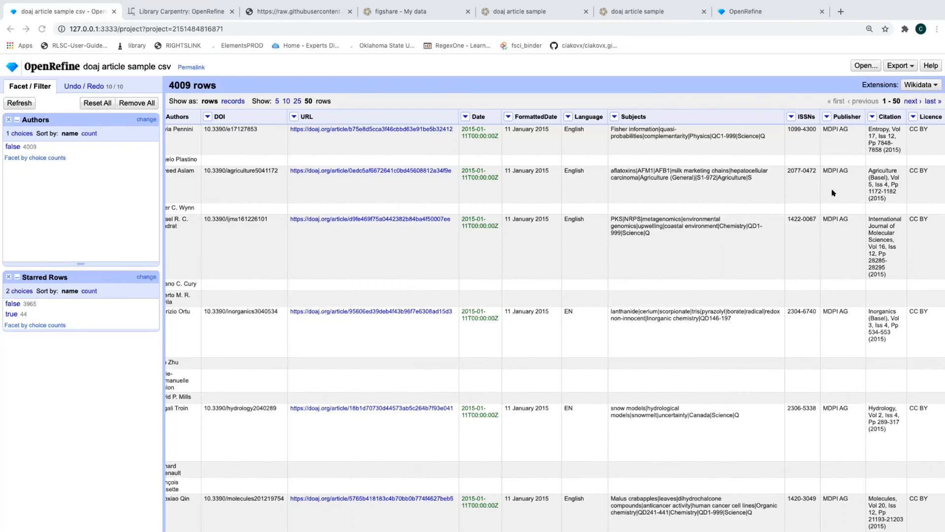
# Add a text facet on the Publisher column, sorted by count
pyautogui.click(825, 118)
pyautogui.moveTo(829, 128)
pyautogui.click(758, 130)
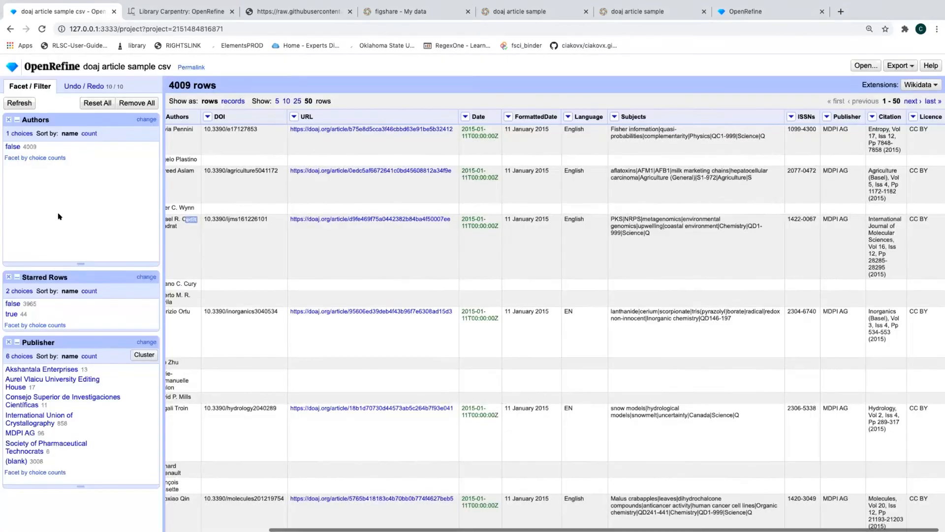
pyautogui.click(89, 356)
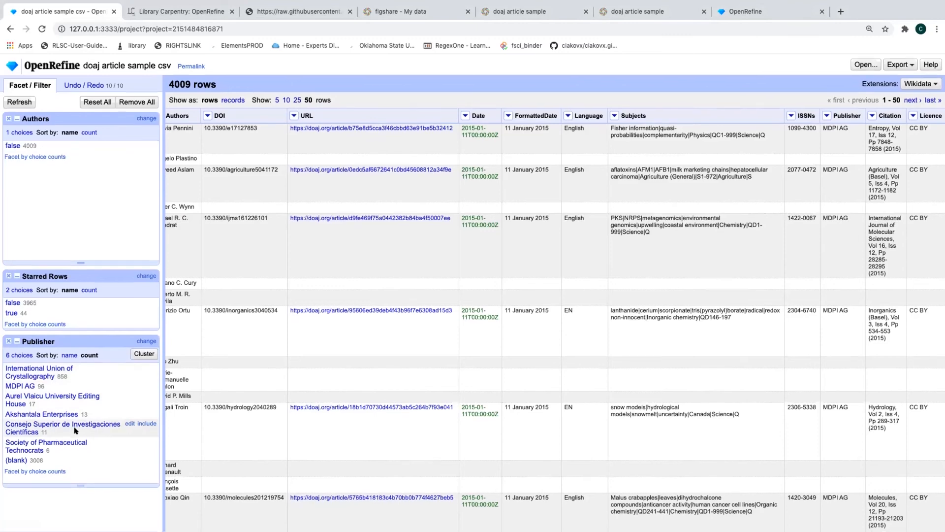
# Filter the Publisher facet to MDPI AG, showing 96 of 4009 rows
pyautogui.click(37, 416)
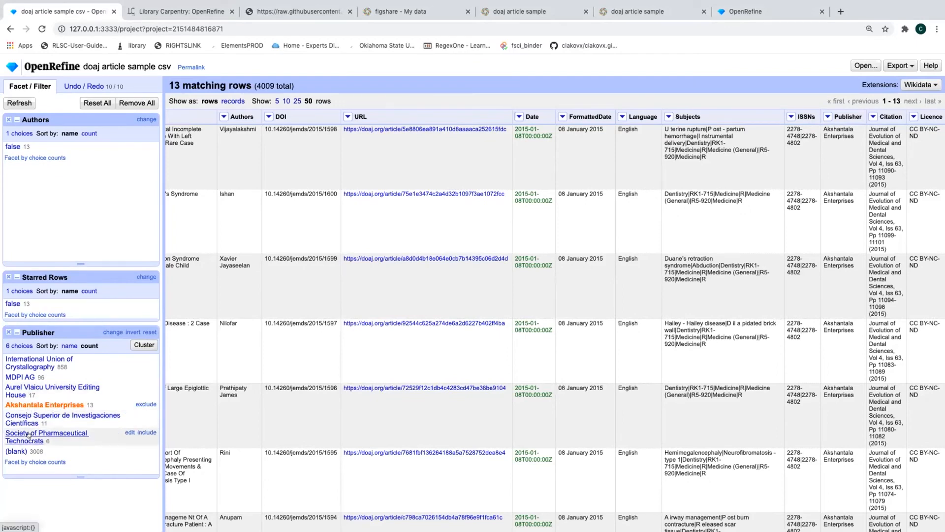
pyautogui.click(29, 435)
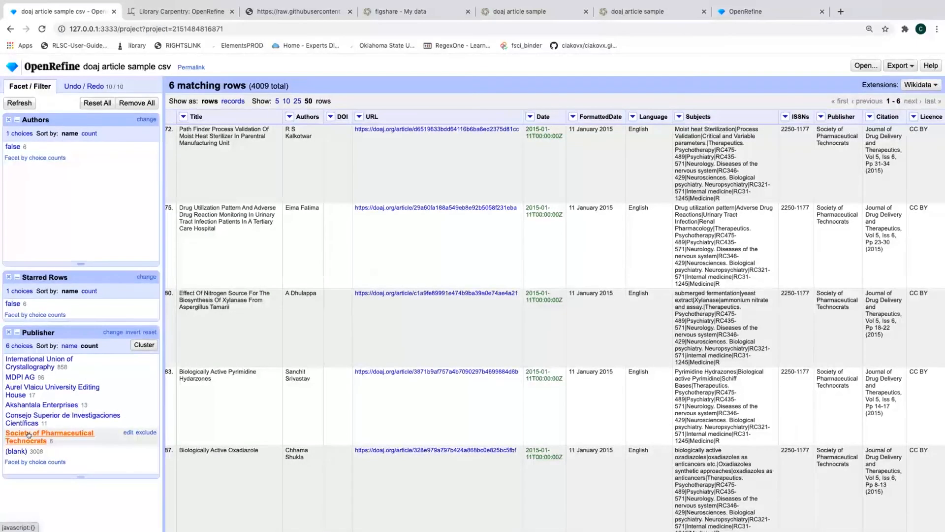
pyautogui.click(17, 377)
pyautogui.hscroll(6, 397, 321)
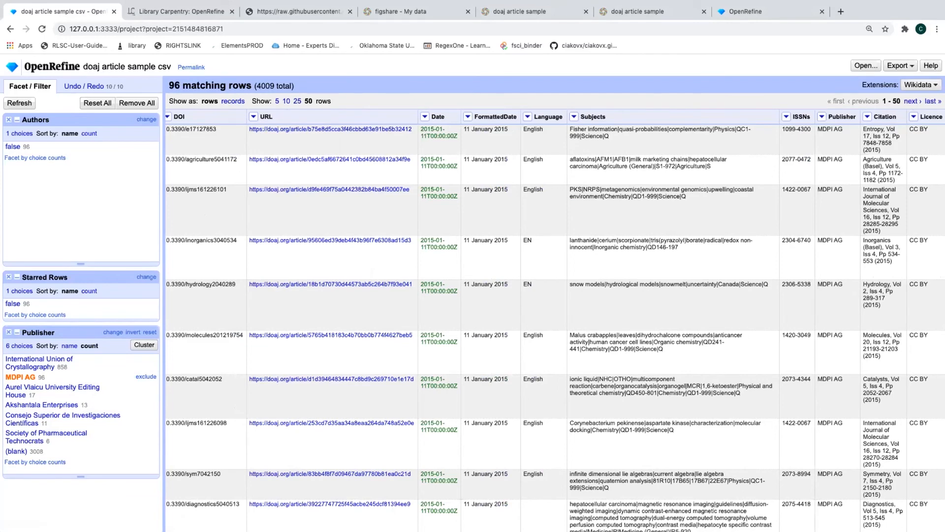
# Start adding a column by fetching URLs from ISSNs, naming it JournalDetails
pyautogui.click(784, 117)
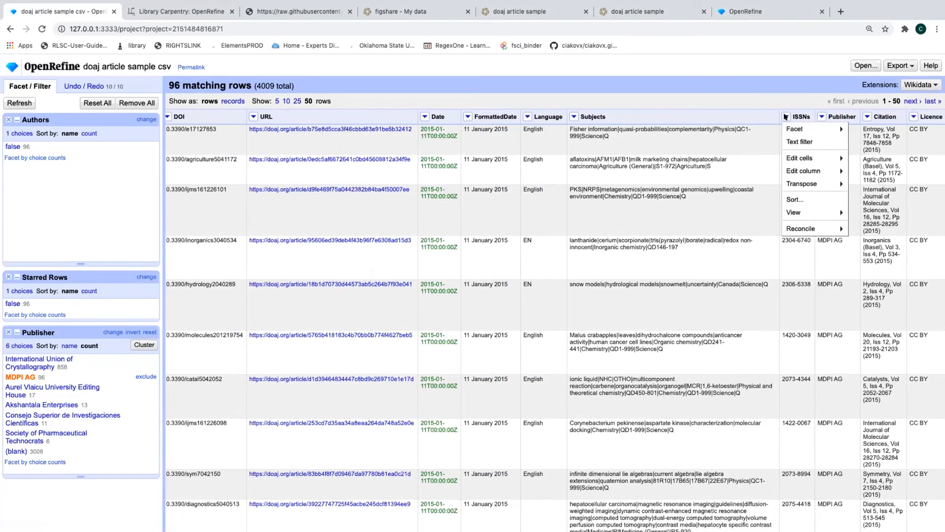
pyautogui.moveTo(797, 168)
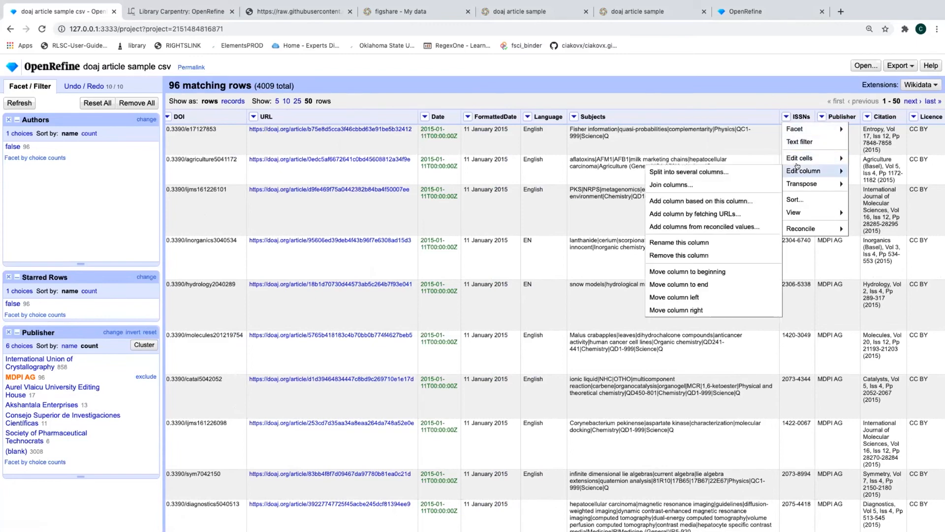
pyautogui.click(684, 213)
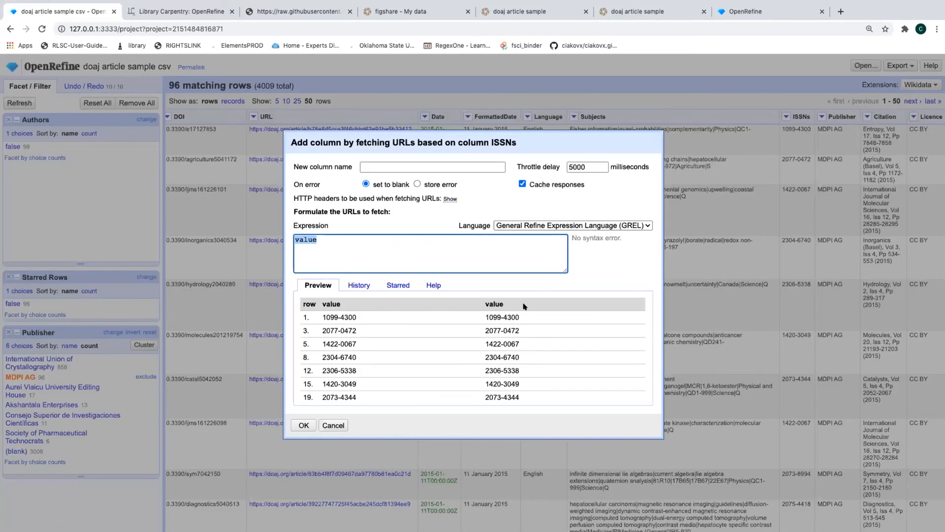
pyautogui.click(380, 167)
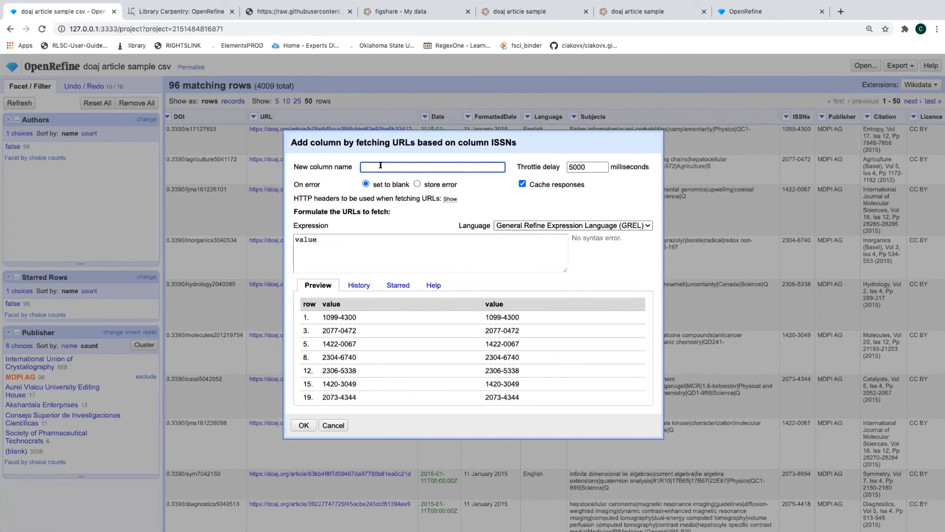
pyautogui.write('JournalDetails')
# Show the HTTP headers and append a semicolon plus a contact e-mail to User-Agent
pyautogui.click(449, 199)
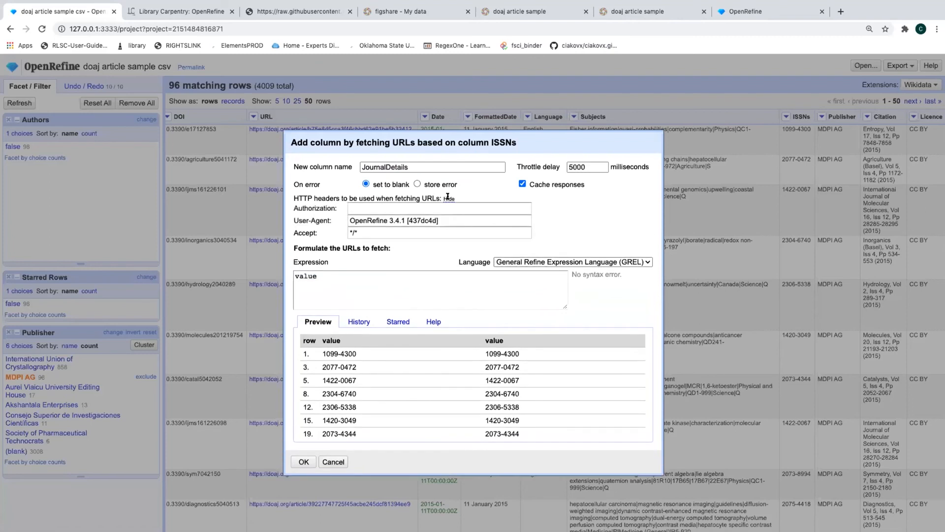
pyautogui.click(445, 225)
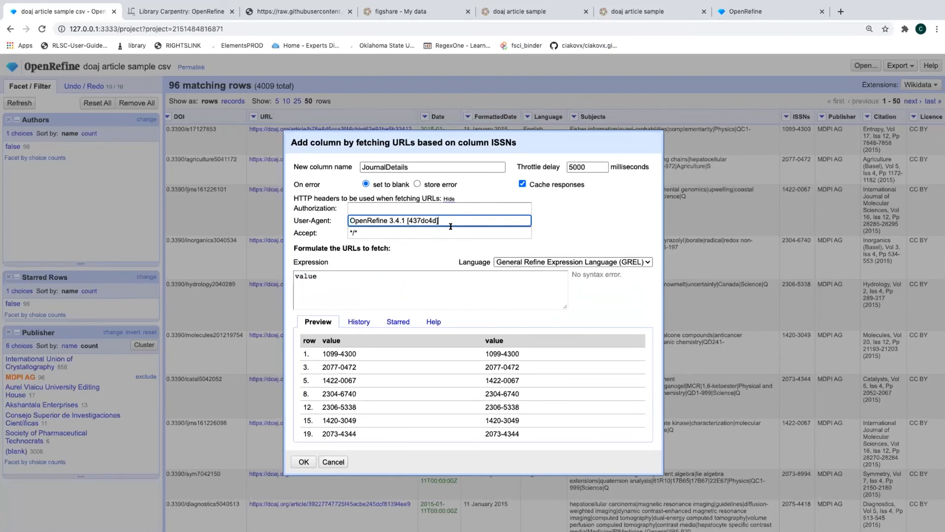
pyautogui.write(';')
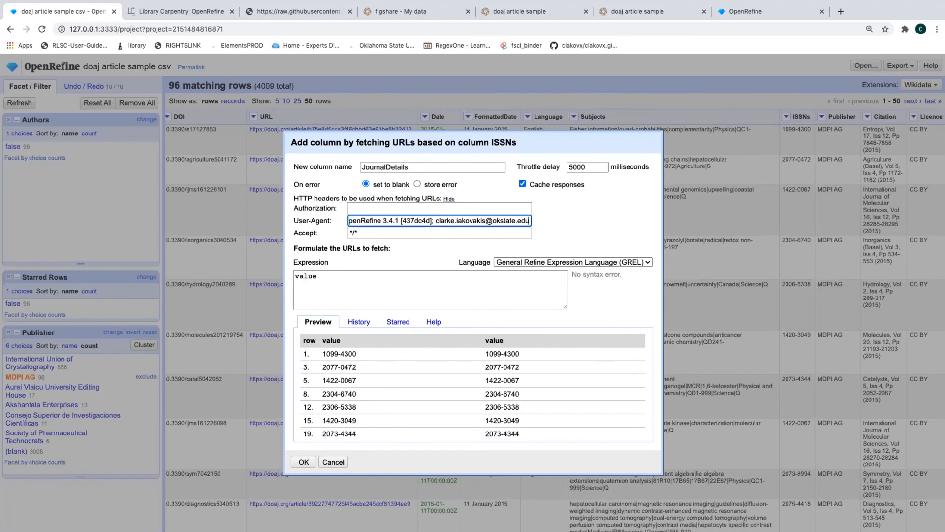
pyautogui.click(309, 279)
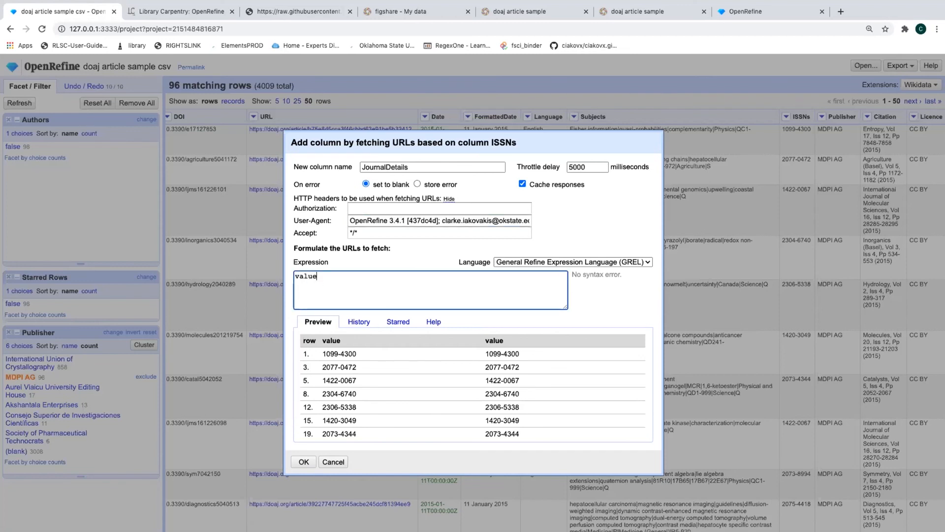
pyautogui.press('super+Tab')
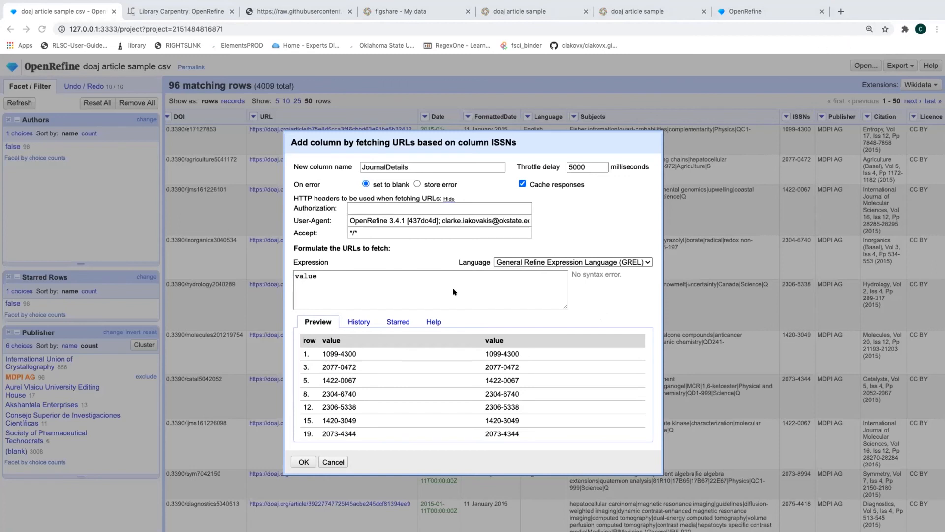
pyautogui.click(343, 283)
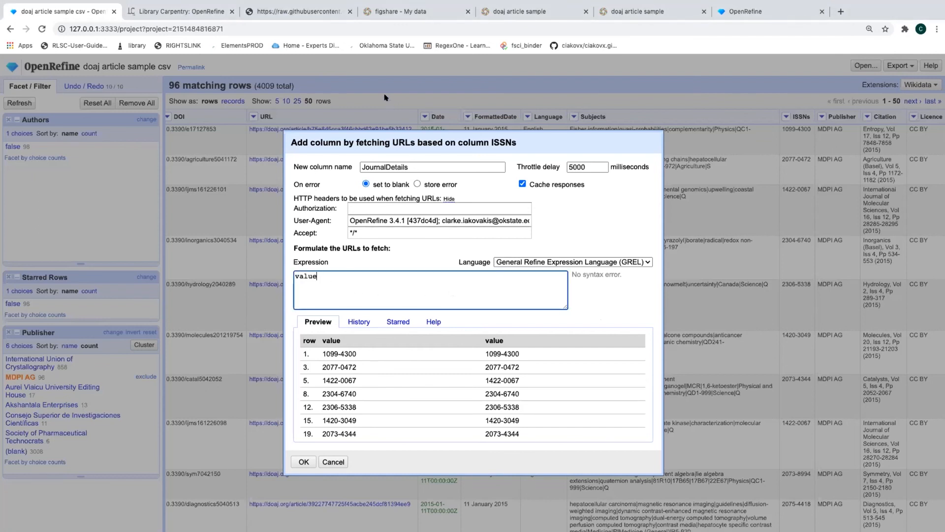
pyautogui.press('super+a')
pyautogui.write('"https://api.crossref.org/journals/"+value')
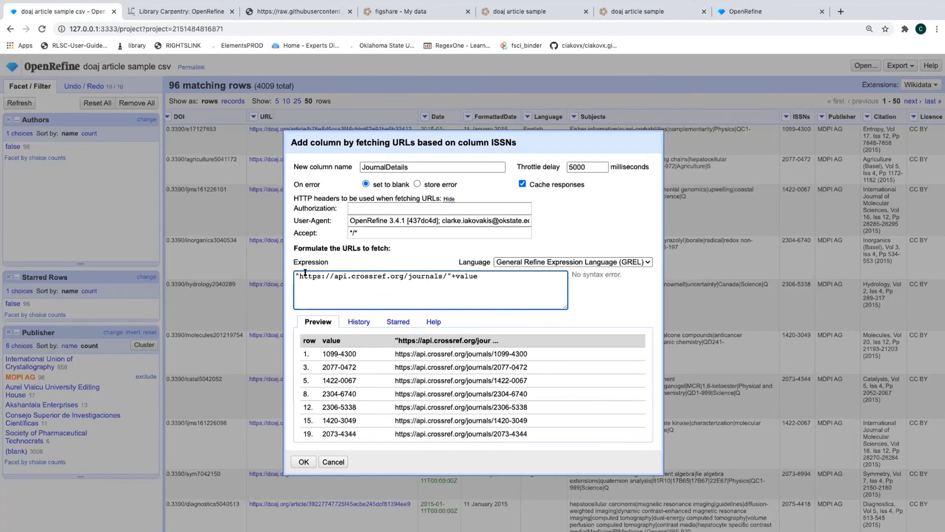
pyautogui.moveTo(295, 274); pyautogui.dragTo(448, 271)
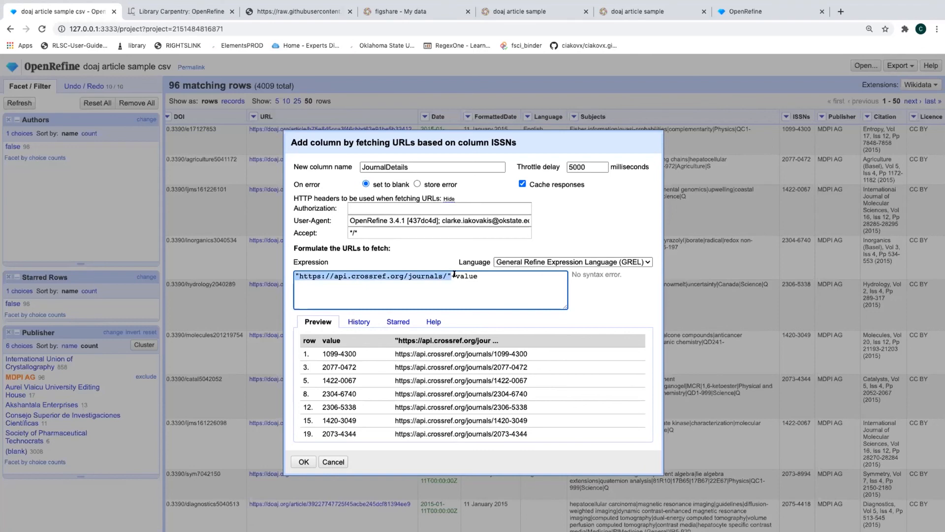
pyautogui.click(454, 274)
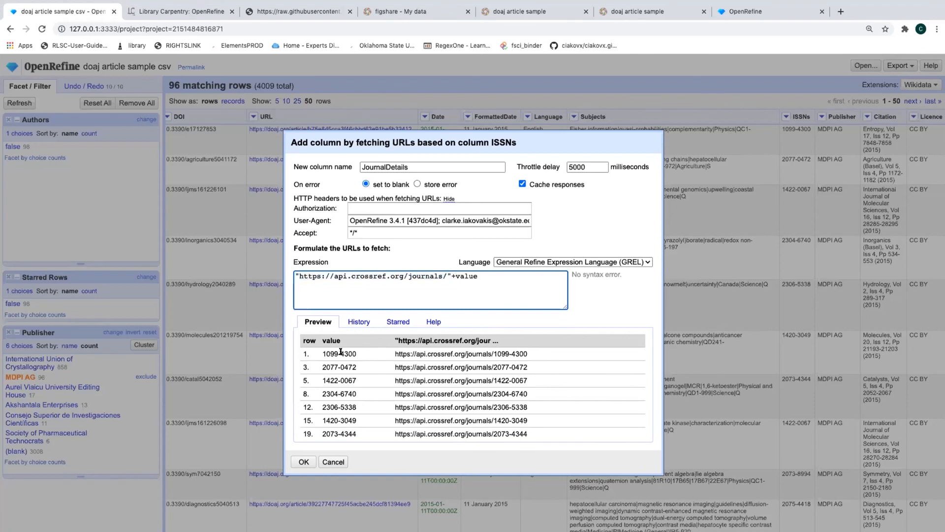
pyautogui.moveTo(320, 349); pyautogui.dragTo(357, 353)
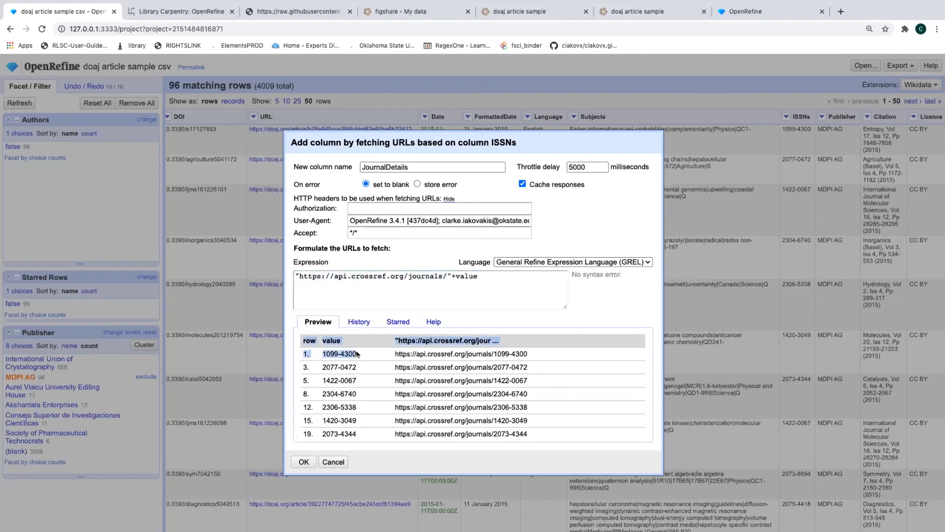
pyautogui.click(357, 354)
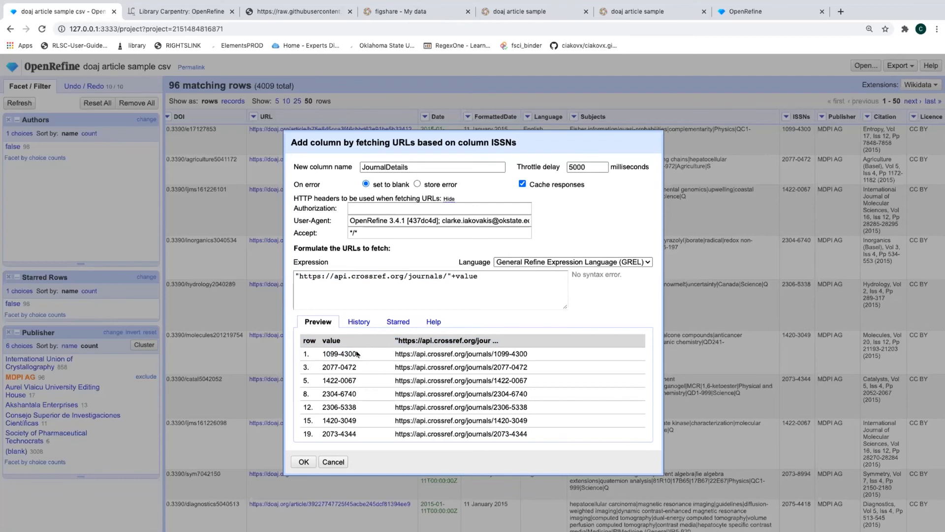
pyautogui.scroll(-3, 319, 363)
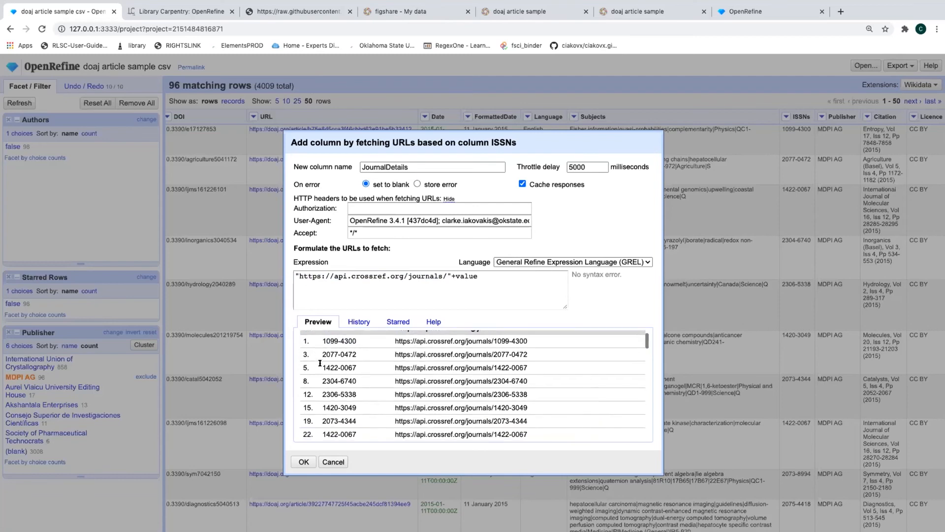
pyautogui.scroll(-5, 325, 363)
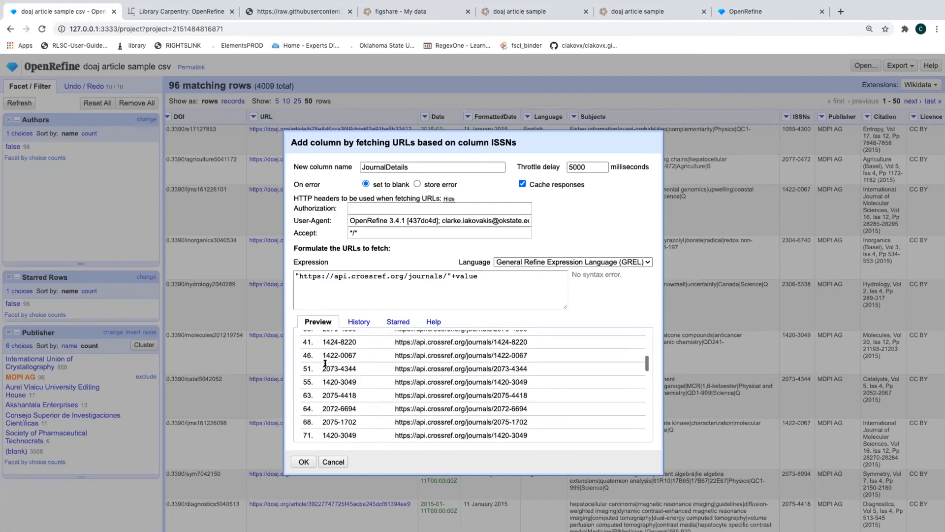
pyautogui.scroll(1, 324, 365)
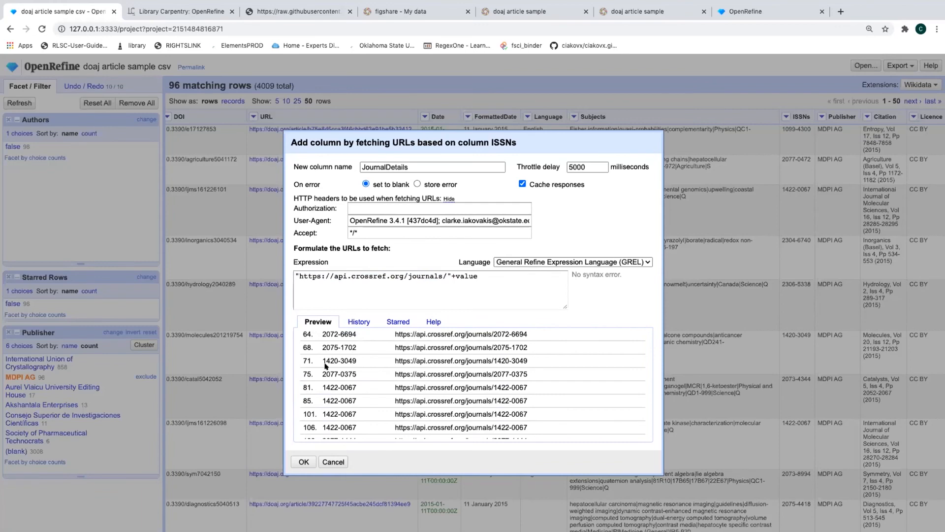
# Test a fixed ISSN 2072-6694 URL, restore +value, and create the JournalDetails column
pyautogui.moveTo(299, 276); pyautogui.dragTo(448, 276)
pyautogui.moveTo(450, 276); pyautogui.dragTo(479, 279)
pyautogui.click(446, 275)
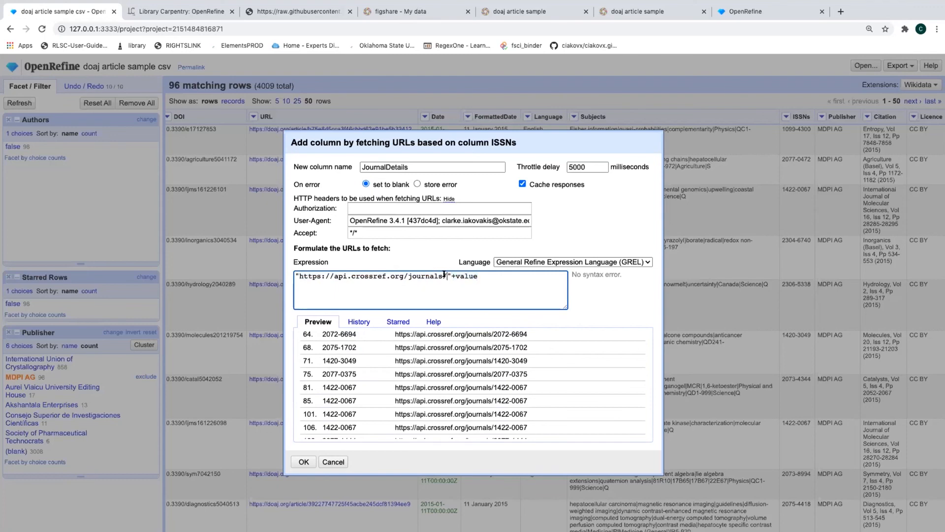
pyautogui.write('20')
pyautogui.write('72-66')
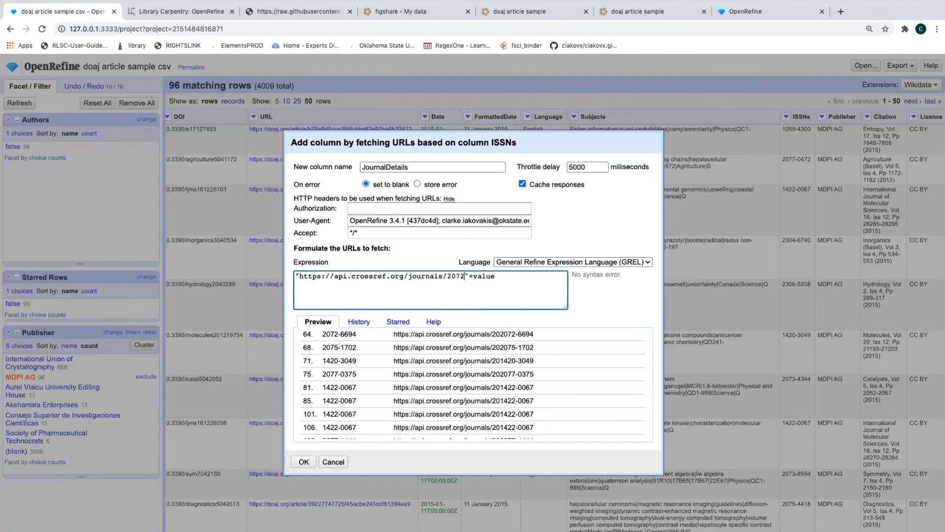
pyautogui.write('94')
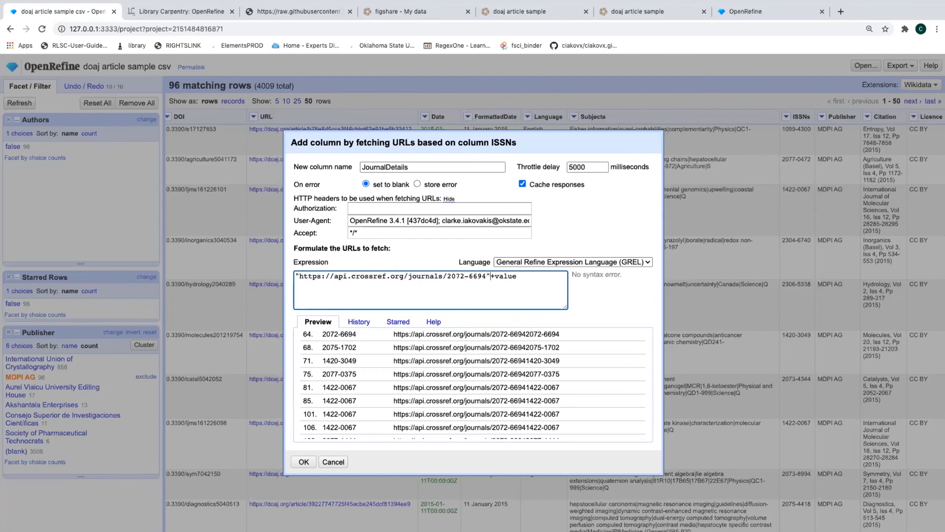
pyautogui.press('BackSpace')
pyautogui.press('BackSpace')
pyautogui.press('BackSpace')
pyautogui.press('BackSpace')
pyautogui.press('BackSpace')
pyautogui.press('BackSpace')
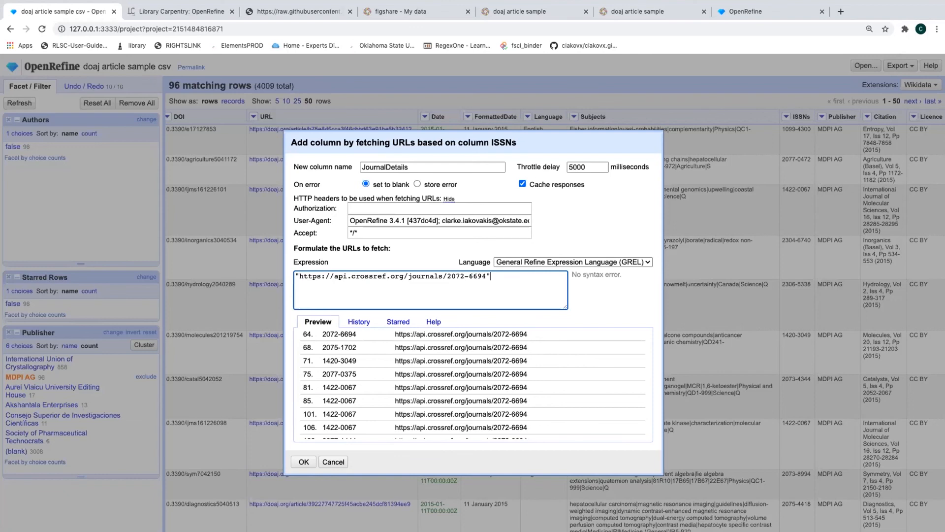
pyautogui.write('+value')
pyautogui.press('Left')
pyautogui.press('Left')
pyautogui.press('Left')
pyautogui.press('Left')
pyautogui.press('Left')
pyautogui.press('Left')
pyautogui.press('Left')
pyautogui.press('BackSpace')
pyautogui.press('BackSpace')
pyautogui.press('BackSpace')
pyautogui.press('BackSpace')
pyautogui.press('BackSpace')
pyautogui.press('BackSpace')
pyautogui.press('BackSpace')
pyautogui.press('BackSpace')
pyautogui.press('BackSpace')
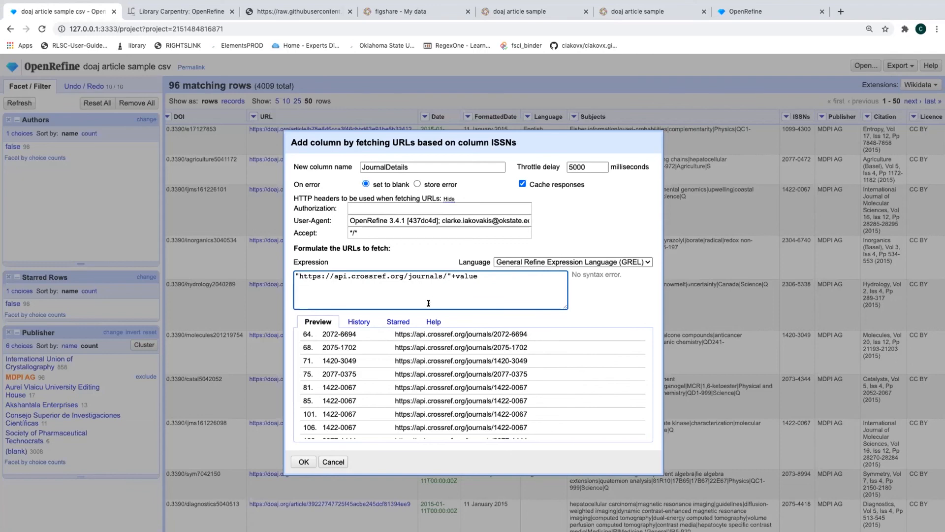
pyautogui.click(301, 462)
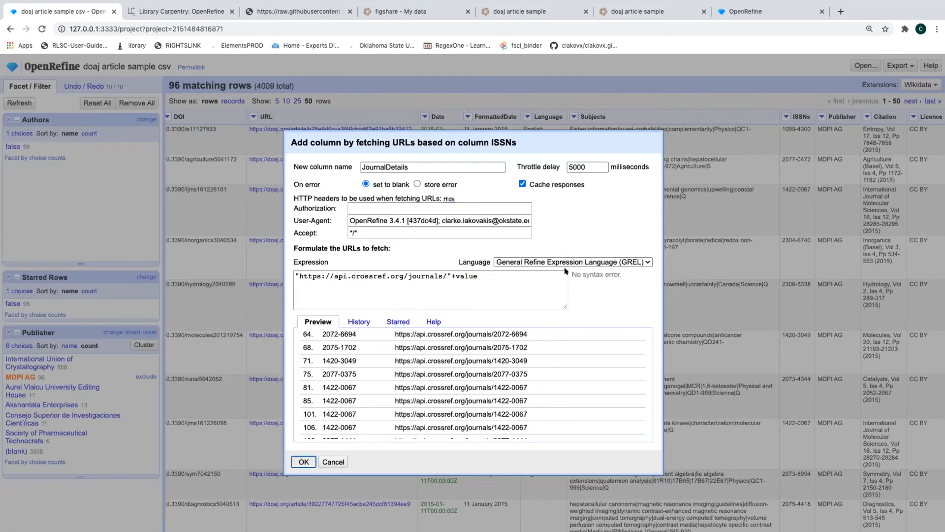
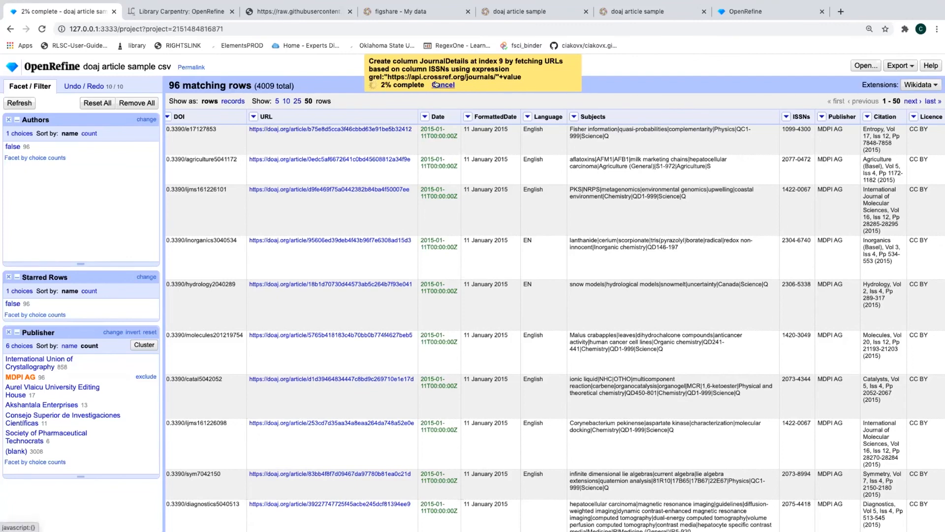
# Stop the Crossref fetch in progress and star article rows 1 and 3
pyautogui.click(436, 84)
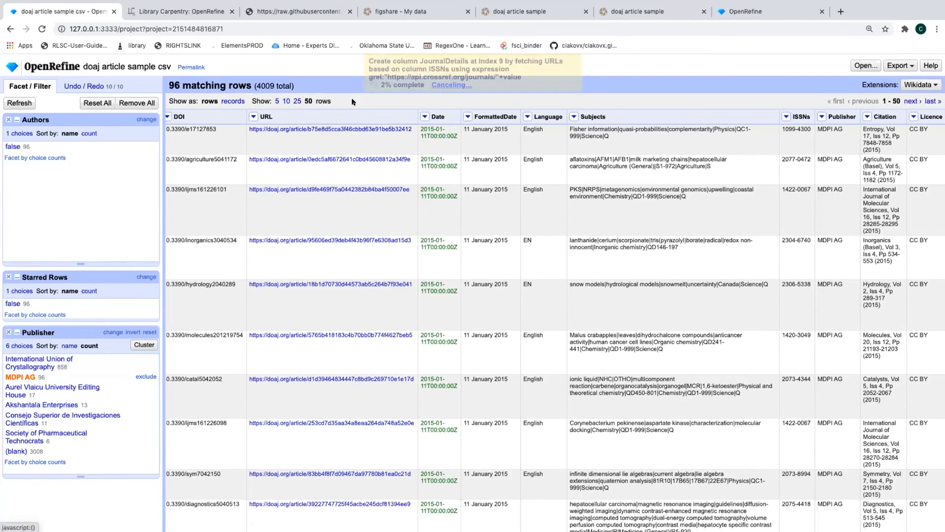
pyautogui.hscroll(-10, 217, 255)
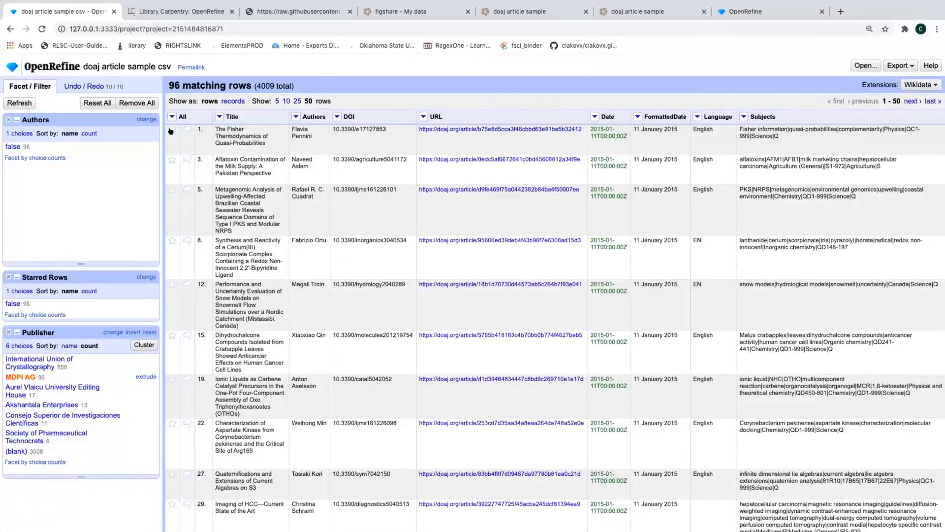
pyautogui.click(172, 131)
pyautogui.click(172, 160)
# Add a Facet by star from the All column and filter it to 'true'
pyautogui.click(172, 116)
pyautogui.moveTo(181, 142)
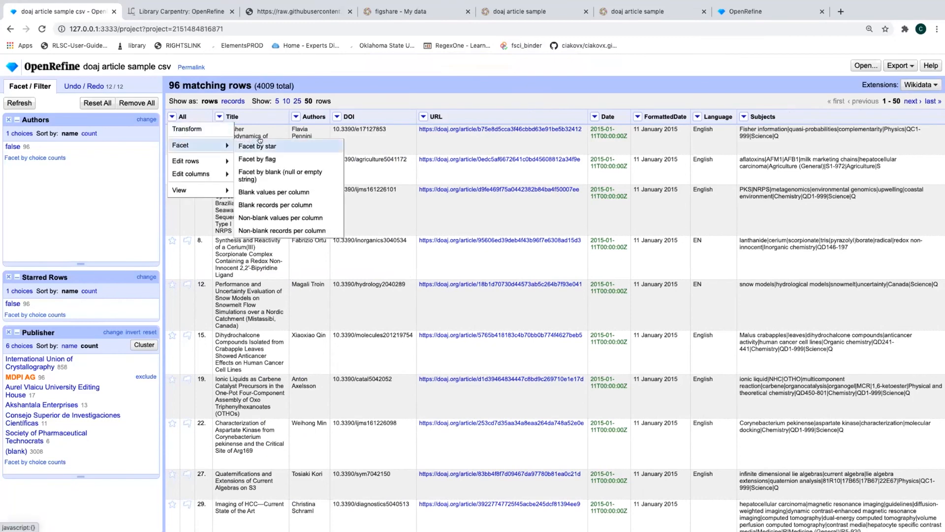
pyautogui.click(266, 143)
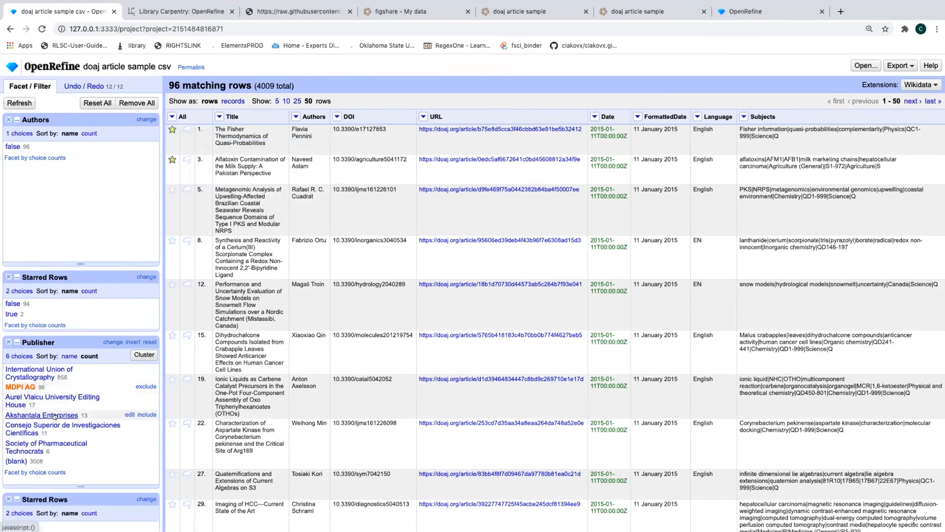
pyautogui.scroll(-1, 68, 388)
pyautogui.click(10, 289)
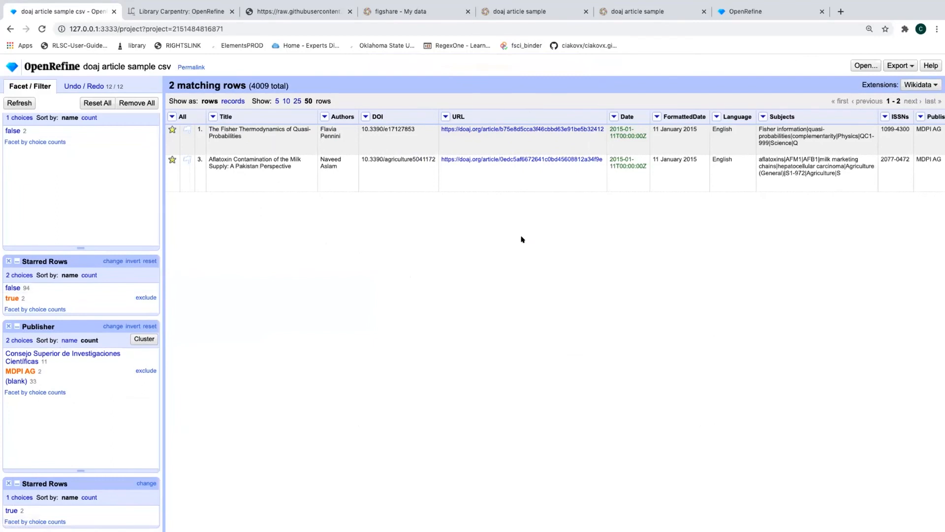
pyautogui.hscroll(3, 522, 240)
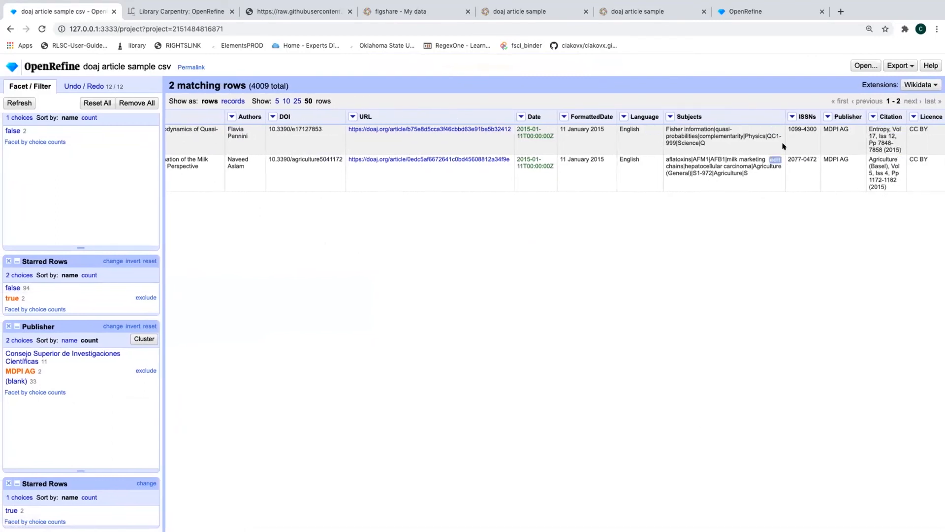
# Start adding a column by fetching URLs from ISSNs, appending a contact e-mail to User-Agent
pyautogui.click(791, 116)
pyautogui.moveTo(812, 170)
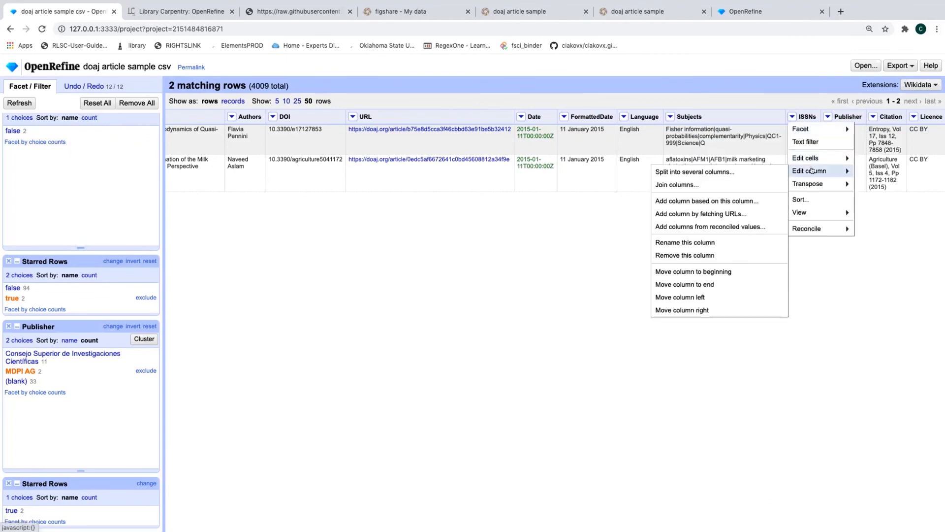
pyautogui.click(719, 214)
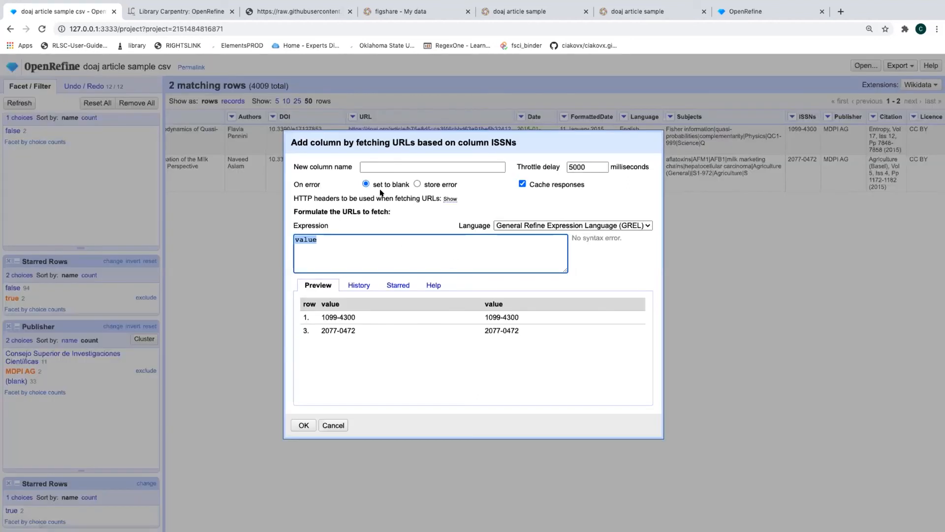
pyautogui.click(449, 198)
pyautogui.click(453, 216)
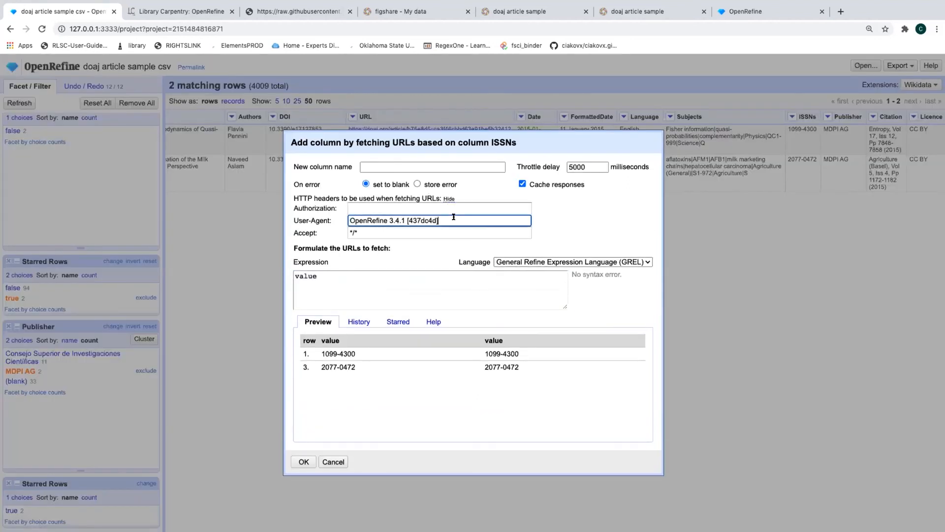
# Name the column JournalDetails, paste the Crossref journals URL expression, and start the fetch
pyautogui.click(389, 166)
pyautogui.write('Jounr')
pyautogui.press('BackSpace')
pyautogui.press('BackSpace')
pyautogui.write('rnalDetails')
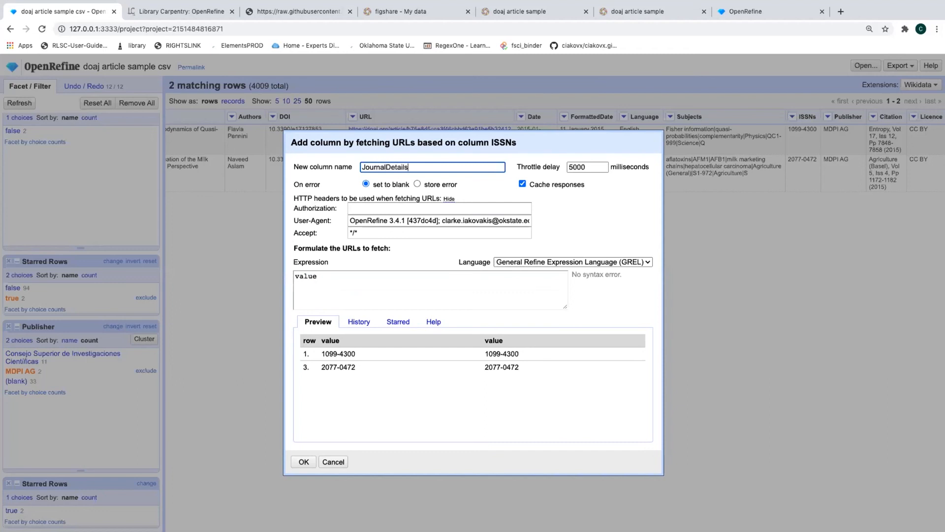
pyautogui.click(344, 289)
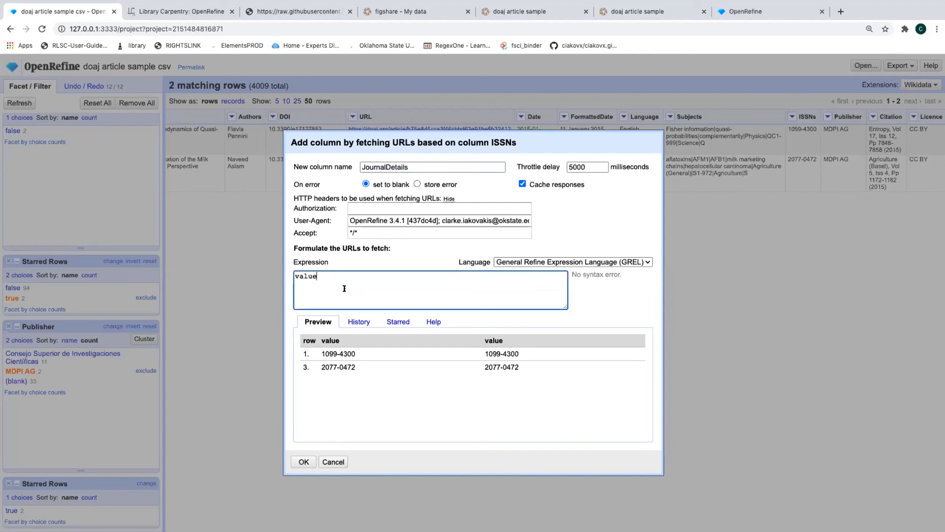
pyautogui.hotkey('ctrl', 'a')
pyautogui.write('"https://api.crossref.org/journals/"+value')
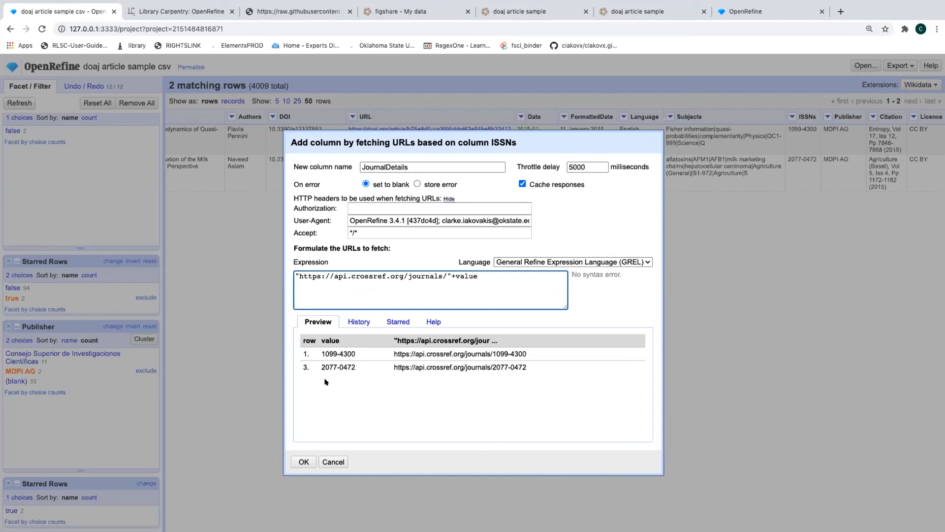
pyautogui.click(301, 460)
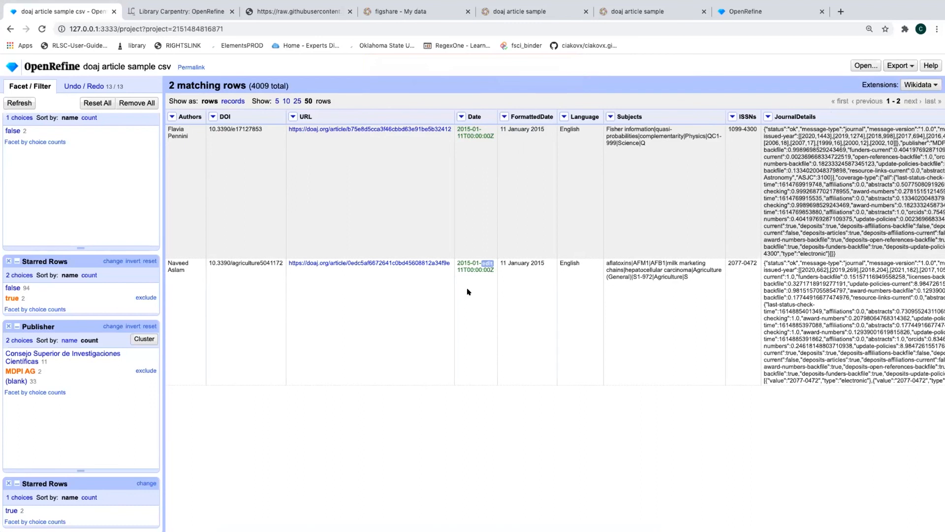
pyautogui.hscroll(2, 432, 454)
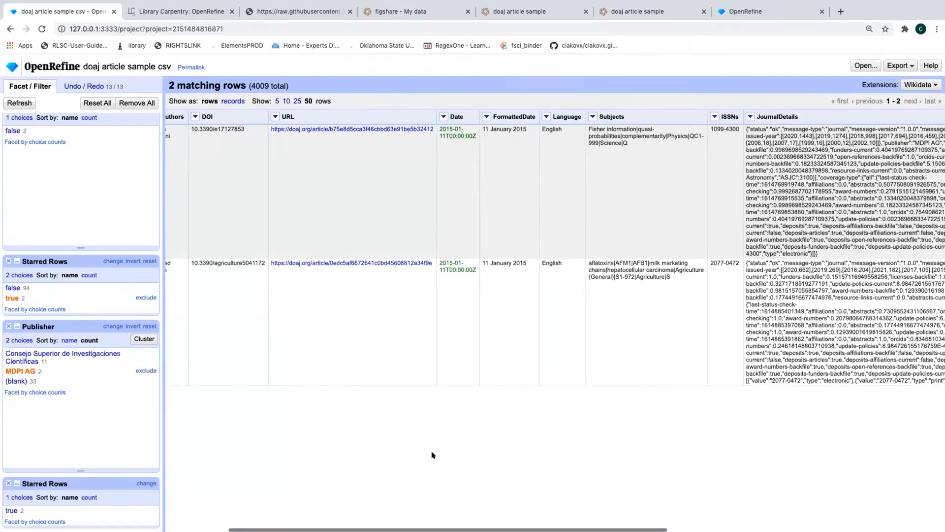
pyautogui.hscroll(5, 432, 453)
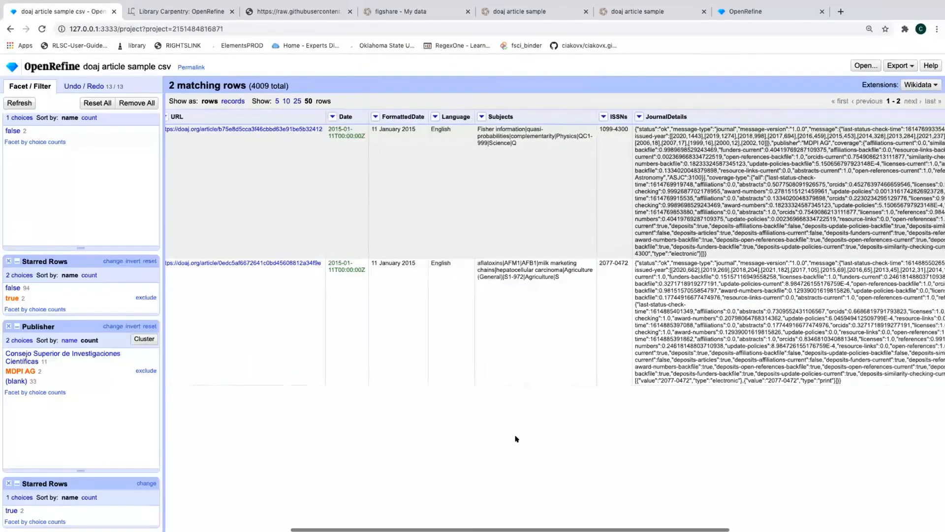
pyautogui.hscroll(12, 516, 439)
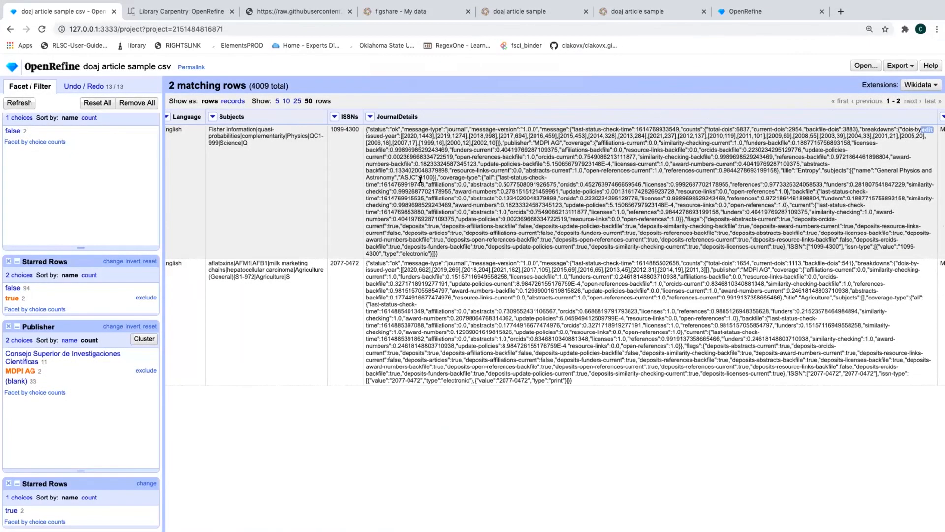
pyautogui.hscroll(1, 420, 180)
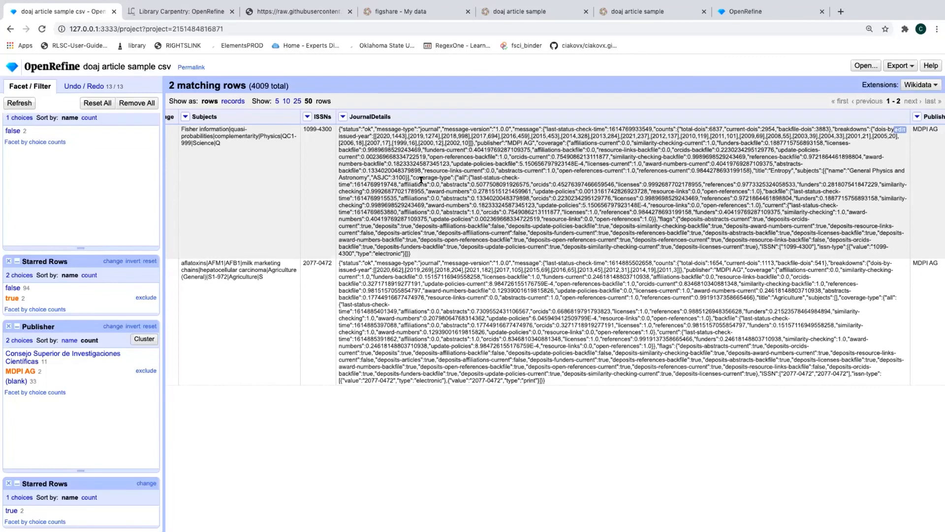
pyautogui.hscroll(3, 433, 182)
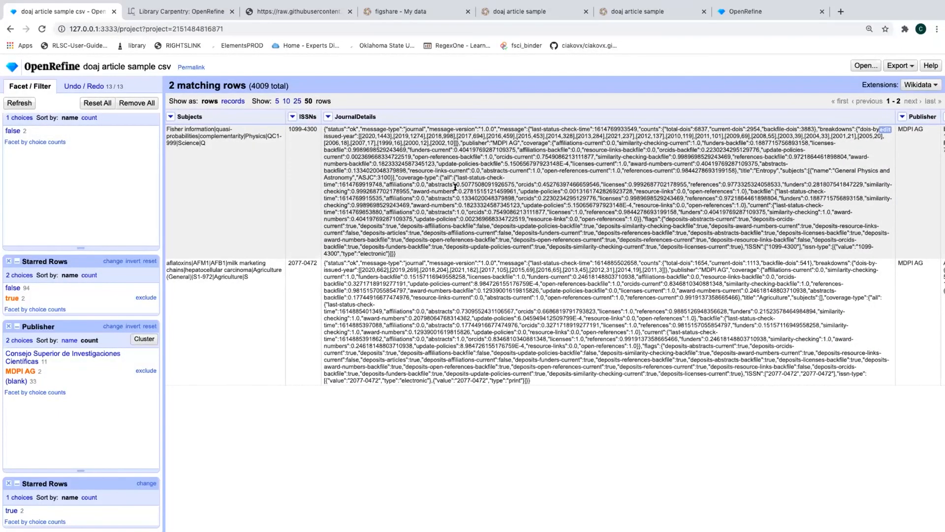
pyautogui.hscroll(2, 451, 186)
pyautogui.hscroll(3, 522, 153)
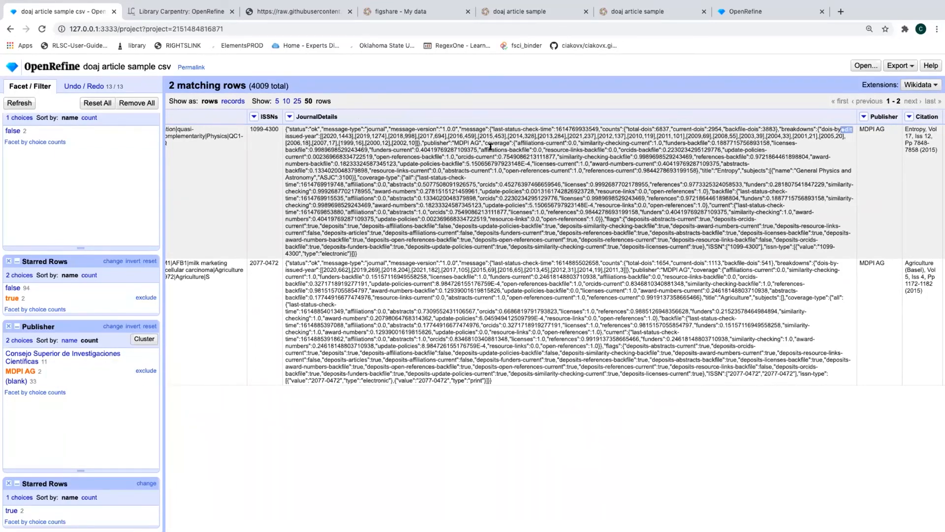
pyautogui.moveTo(458, 156); pyautogui.dragTo(494, 154)
pyautogui.click(699, 167)
pyautogui.moveTo(706, 170); pyautogui.dragTo(730, 169)
pyautogui.click(729, 169)
pyautogui.moveTo(418, 184); pyautogui.dragTo(476, 185)
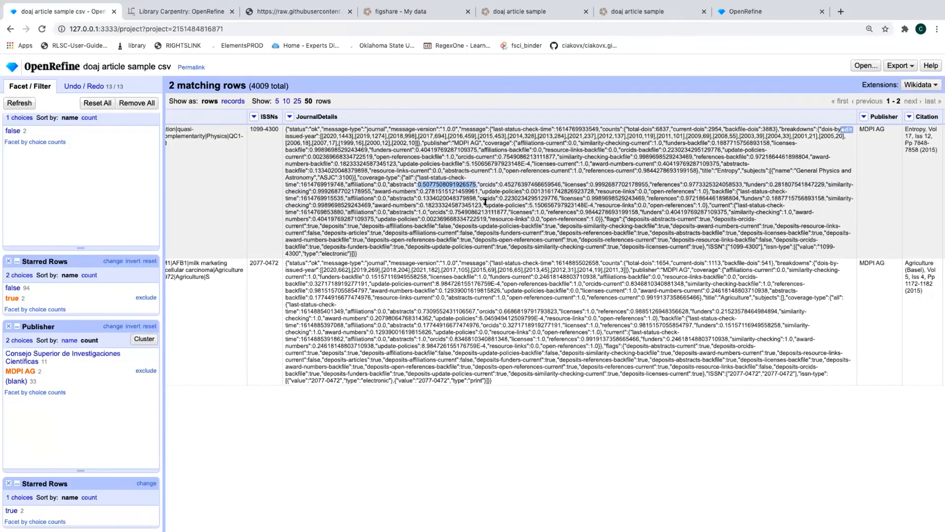
pyautogui.click(485, 202)
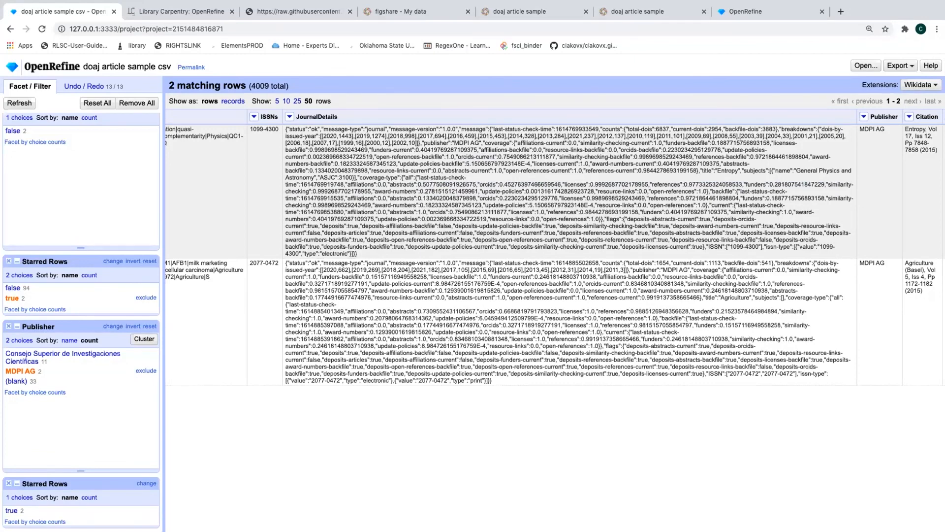
# Add a column based on JournalDetails named JournalTitle
pyautogui.click(290, 117)
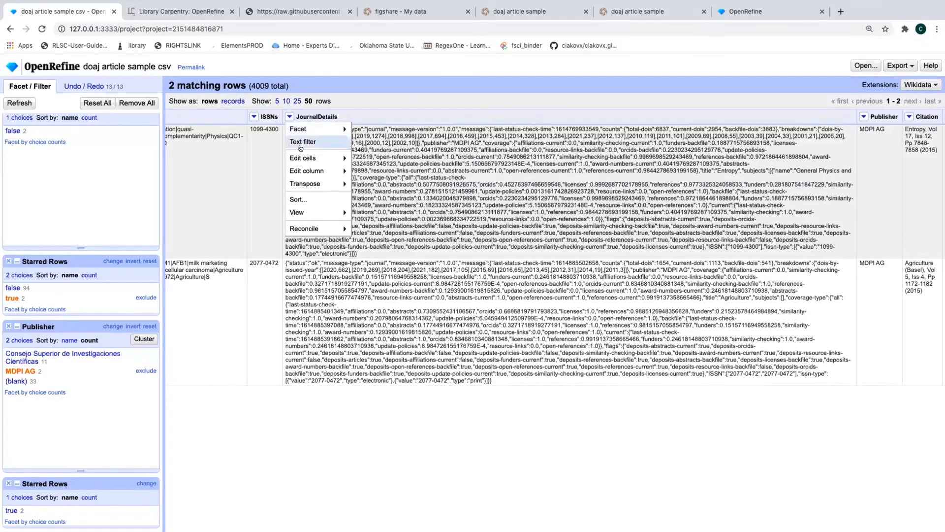
pyautogui.moveTo(308, 171)
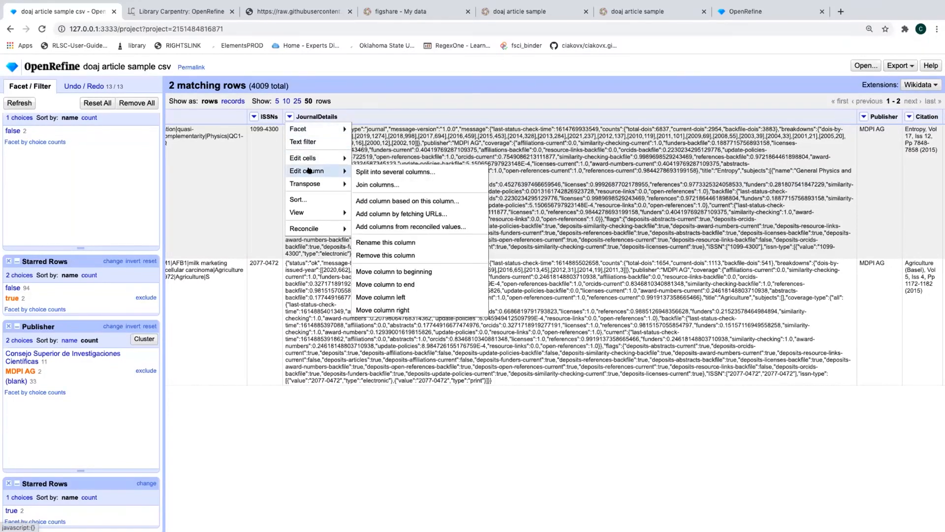
pyautogui.click(395, 200)
pyautogui.click(406, 180)
pyautogui.write('JournalTitle')
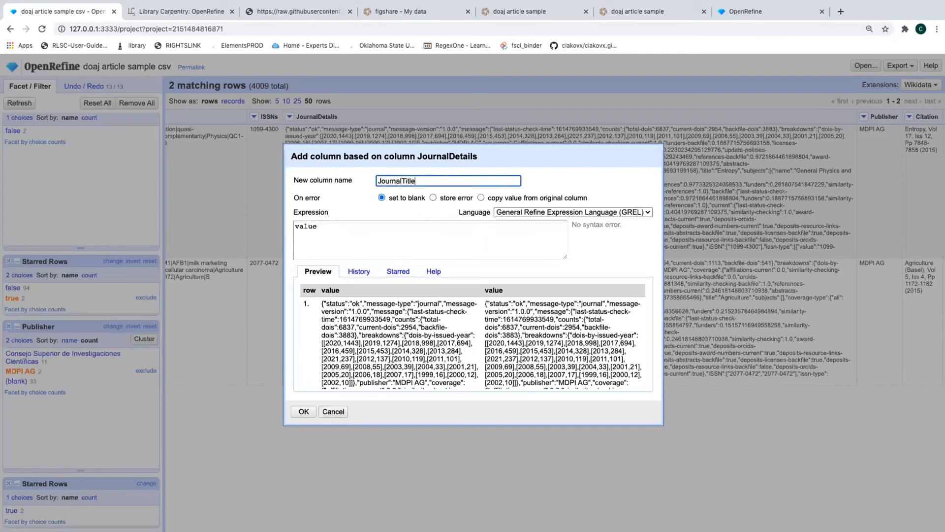
# Set the expression to value.parseJson().message.title
pyautogui.click(377, 231)
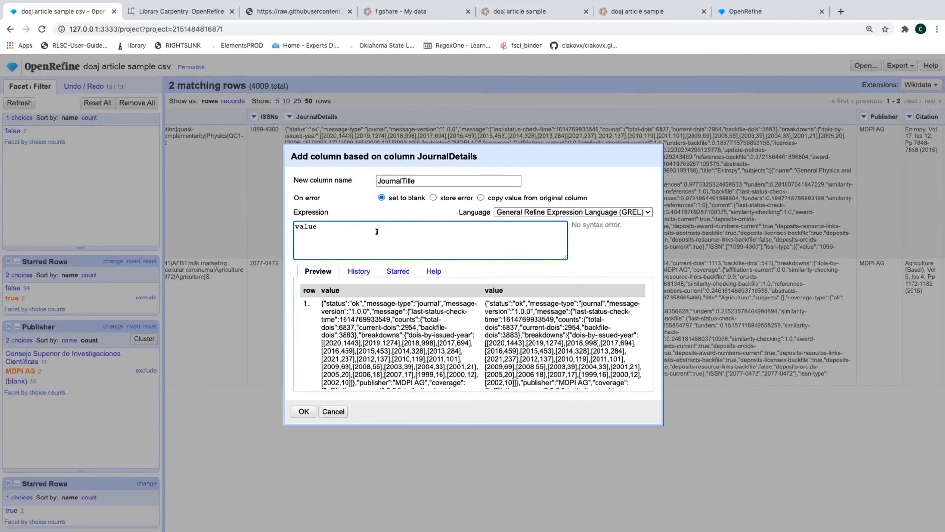
pyautogui.write('.p')
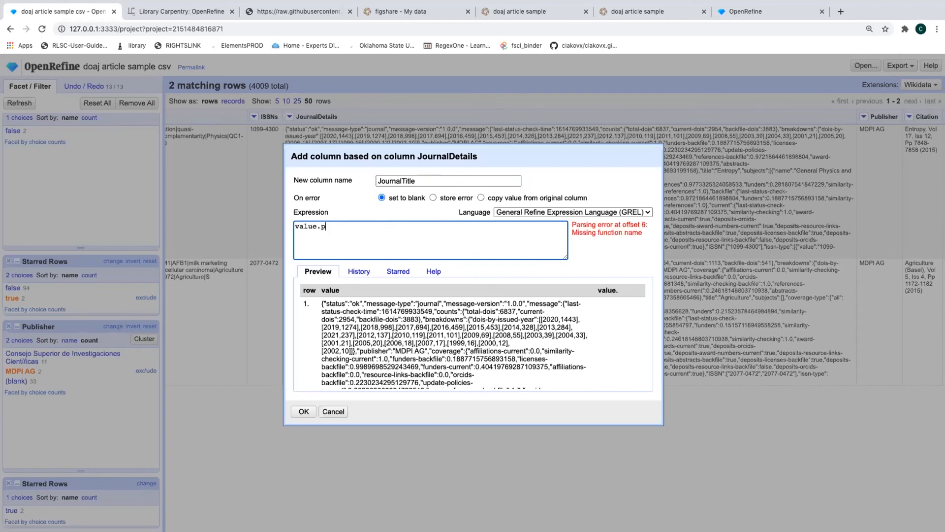
pyautogui.write('arseJ')
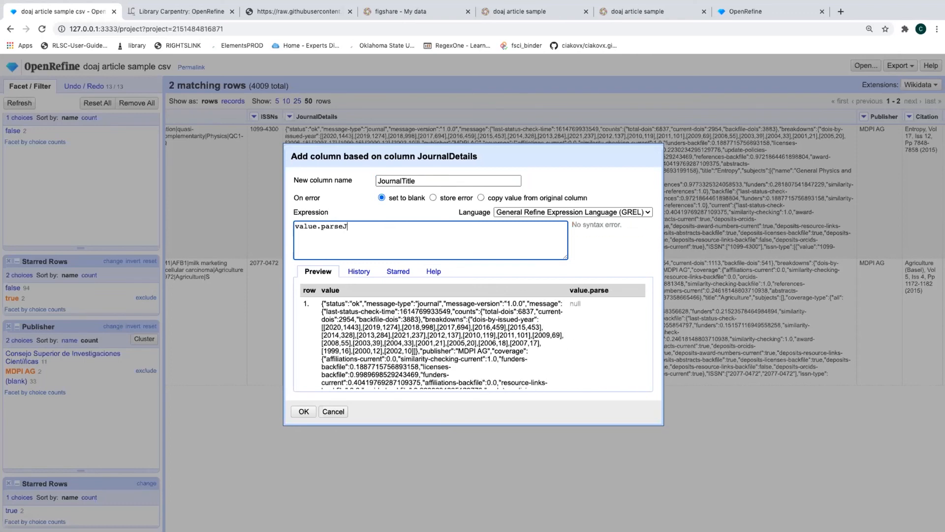
pyautogui.write('son')
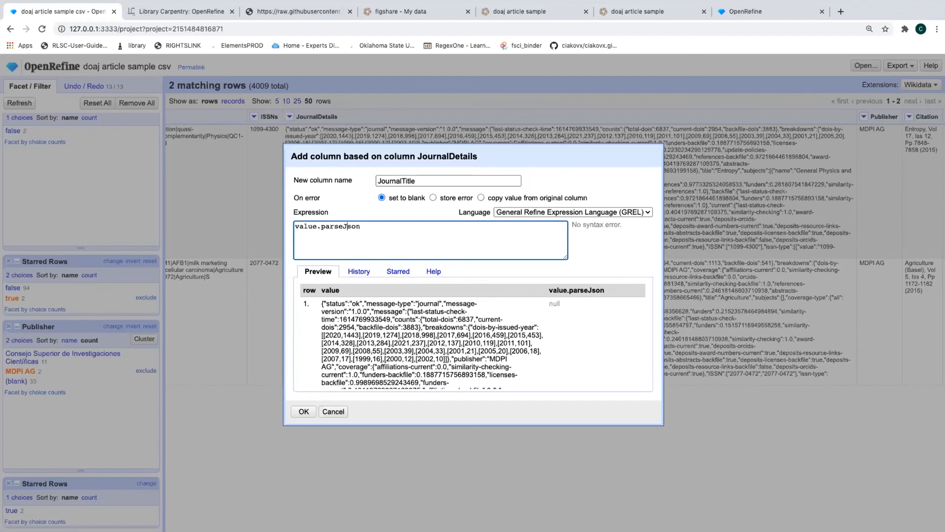
pyautogui.write('()')
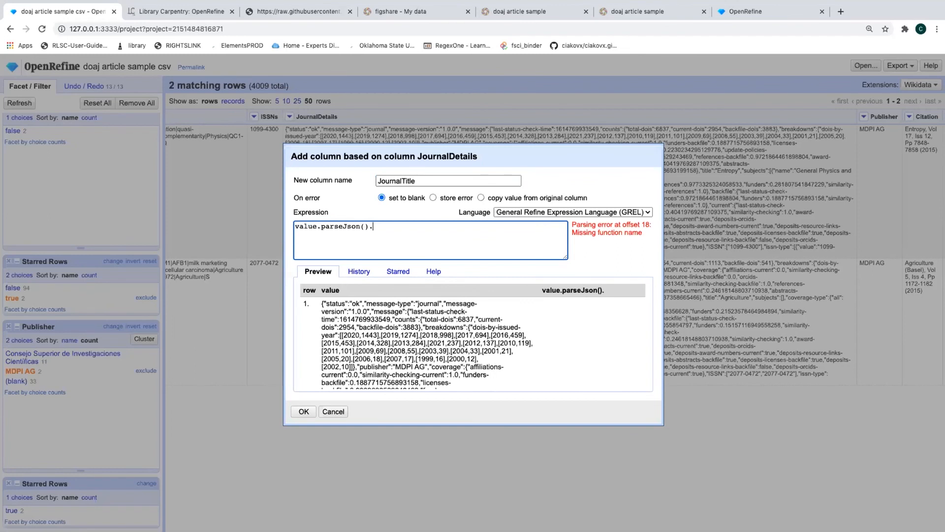
pyautogui.write('.message.')
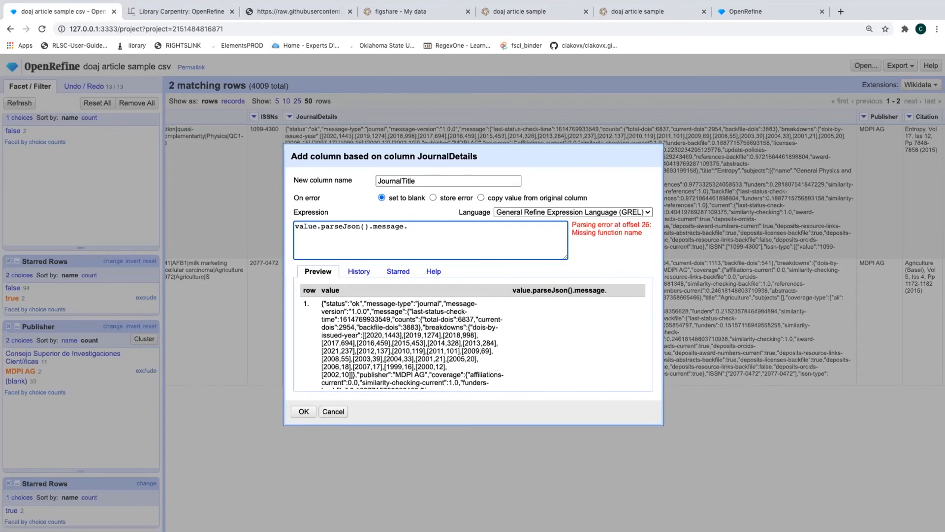
pyautogui.write('title')
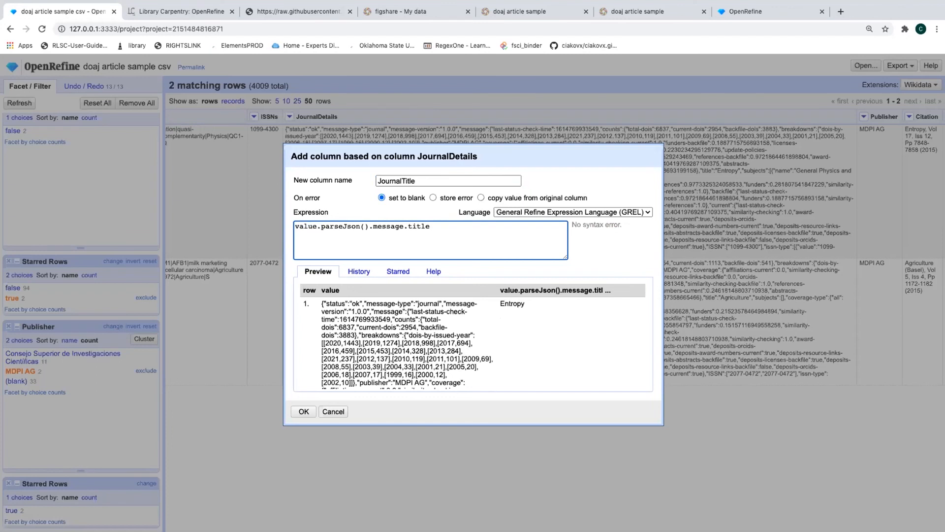
# Check the preview's message and title keys for Entropy, then create the JournalTitle column
pyautogui.scroll(-2, 453, 334)
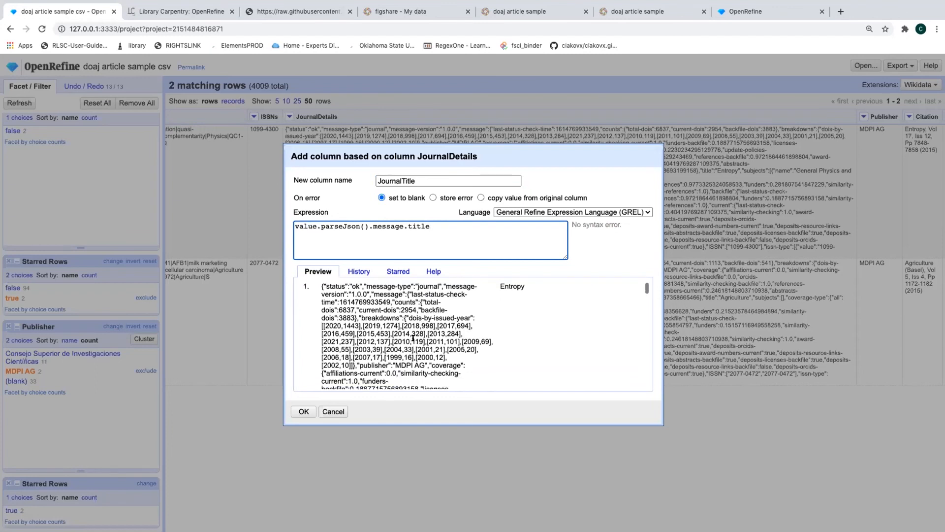
pyautogui.moveTo(374, 301); pyautogui.dragTo(399, 302)
pyautogui.doubleClick(387, 303)
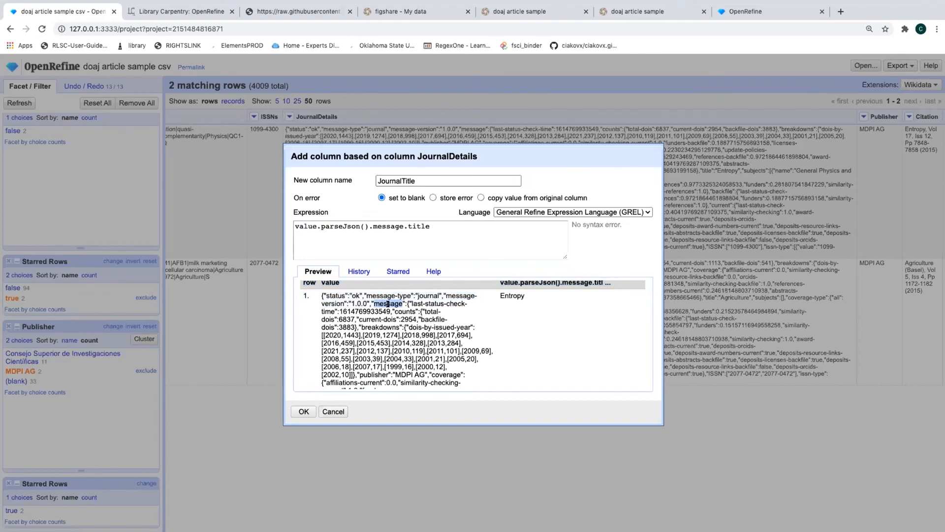
pyautogui.scroll(-1, 388, 315)
pyautogui.scroll(-3, 389, 315)
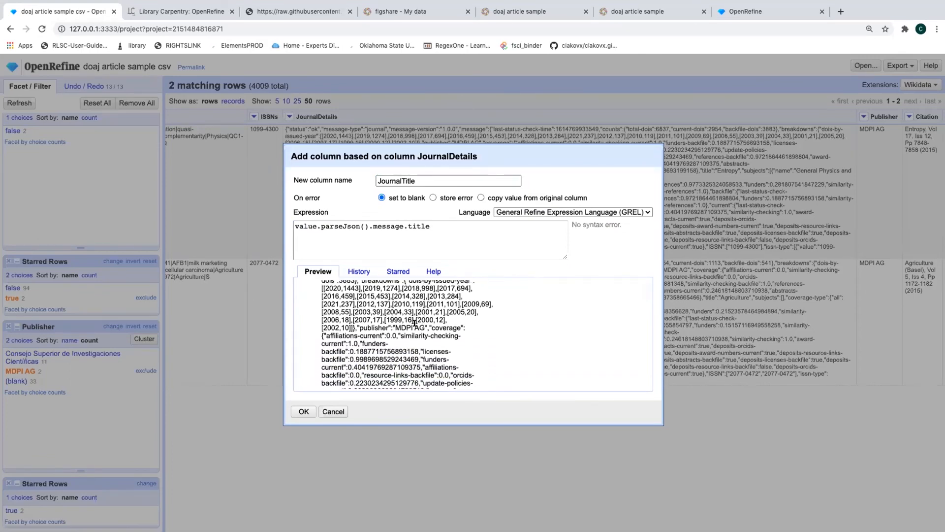
pyautogui.scroll(-3, 374, 327)
pyautogui.scroll(-4, 374, 327)
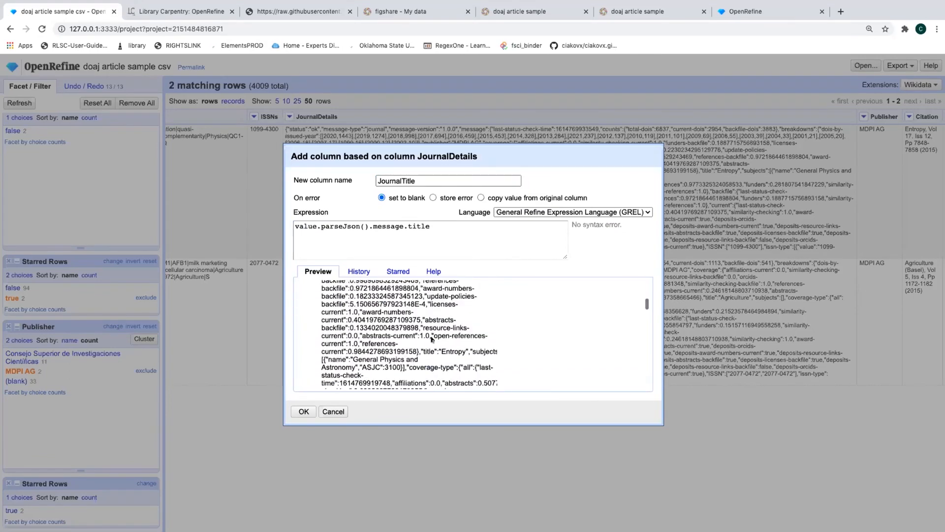
pyautogui.doubleClick(428, 350)
pyautogui.click(433, 227)
pyautogui.click(303, 411)
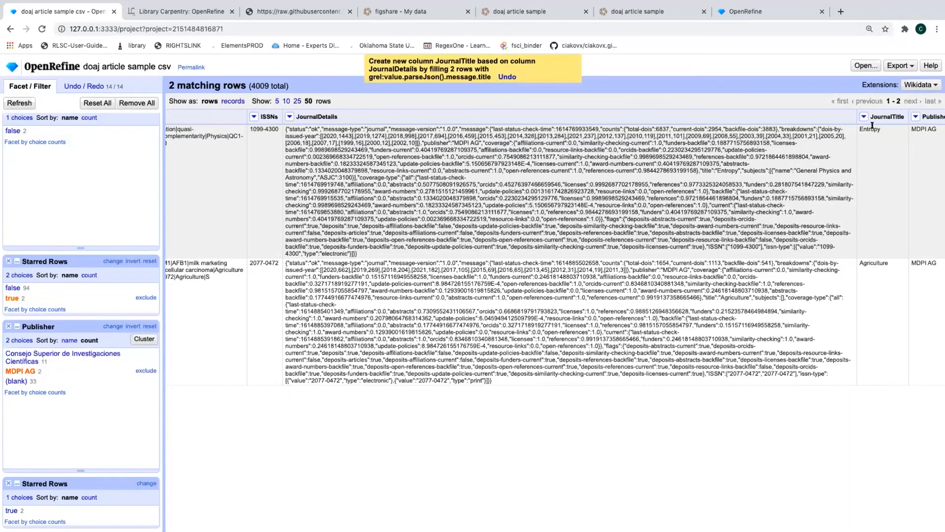